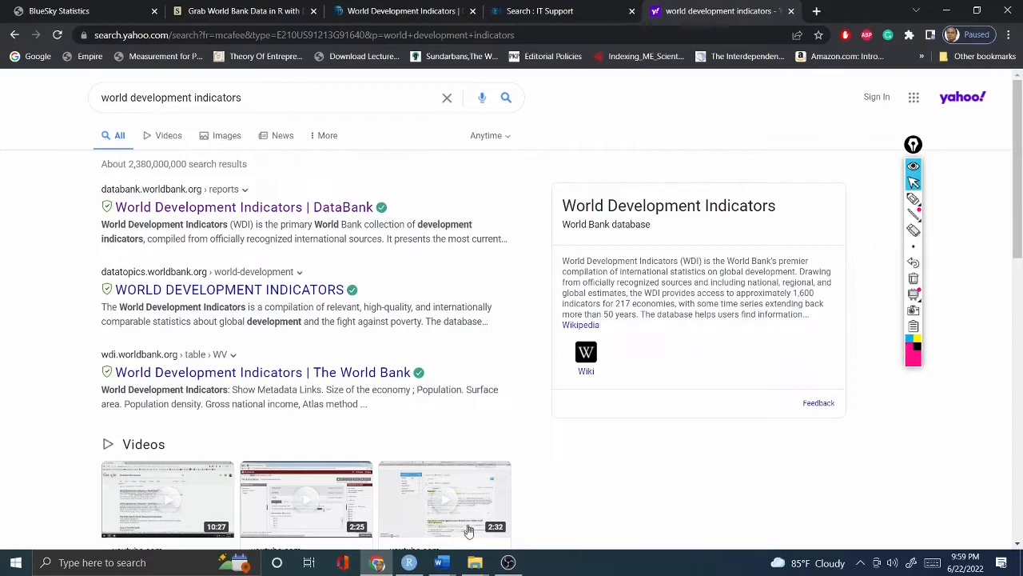
Step: Switch to the Virtual Lab Activity 01 document in Word and read the learning objectives, Zimbabwe case study, questions, keywords, and analysis and communication instructions
click(438, 563)
click(515, 524)
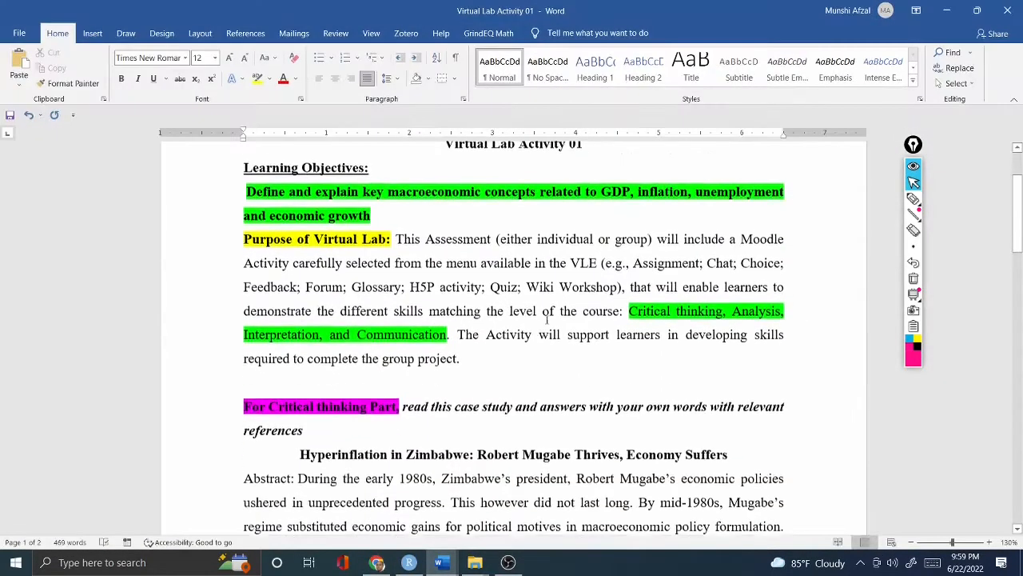
scroll(548, 318, down, 1)
scroll(547, 318, up, 1)
scroll(547, 318, down, 1)
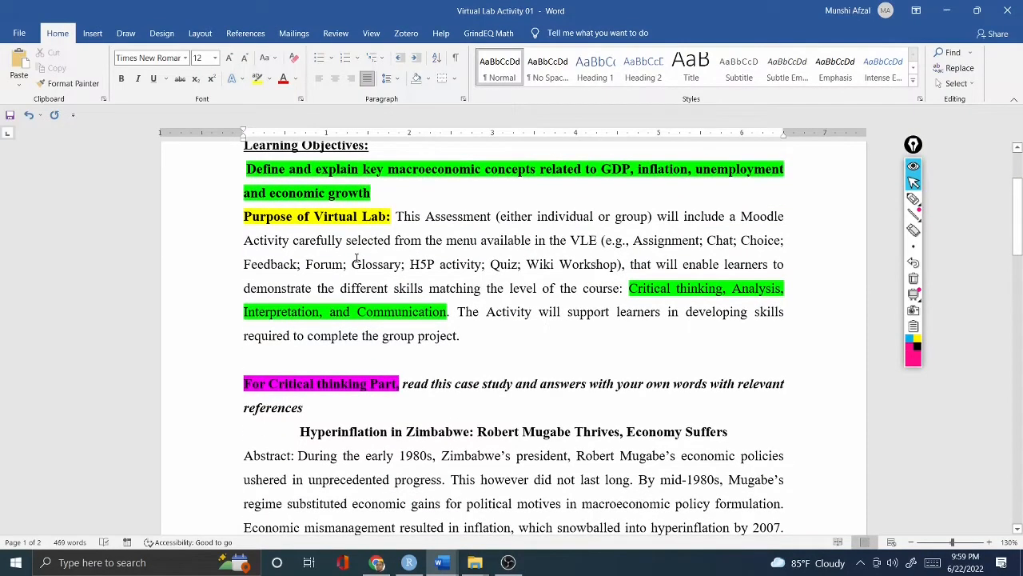
scroll(357, 257, down, 4)
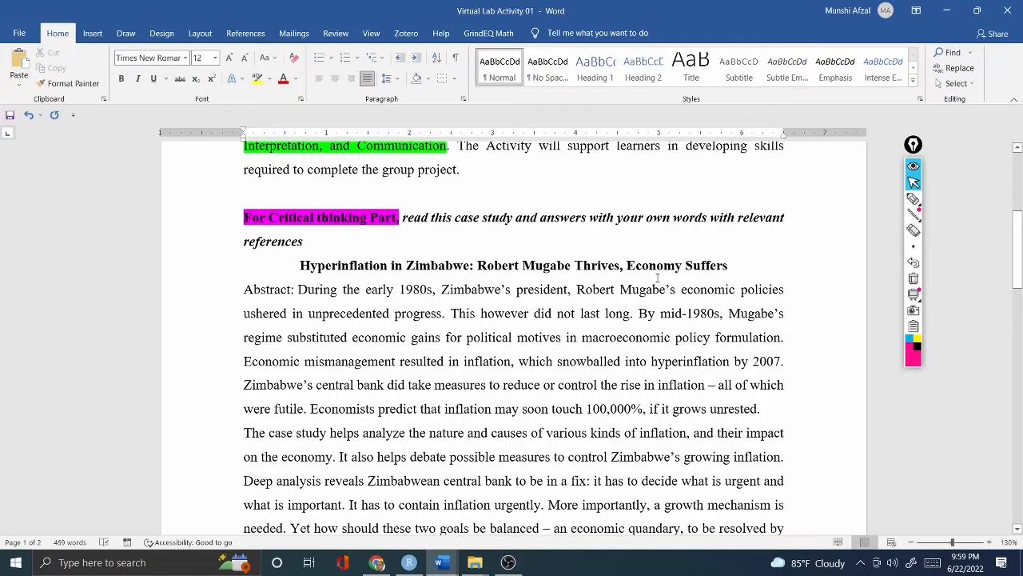
scroll(658, 277, down, 2)
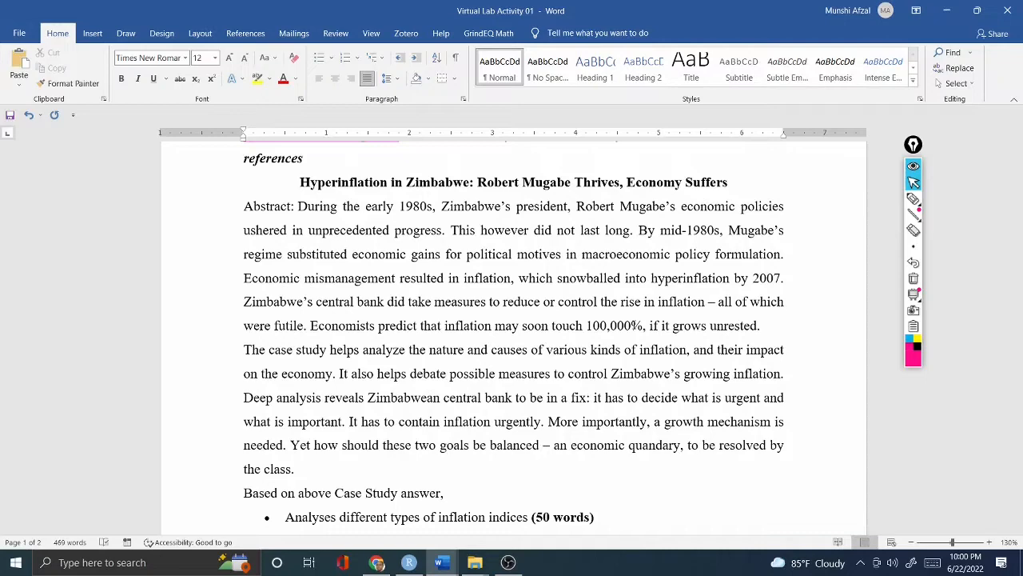
scroll(635, 332, down, 3)
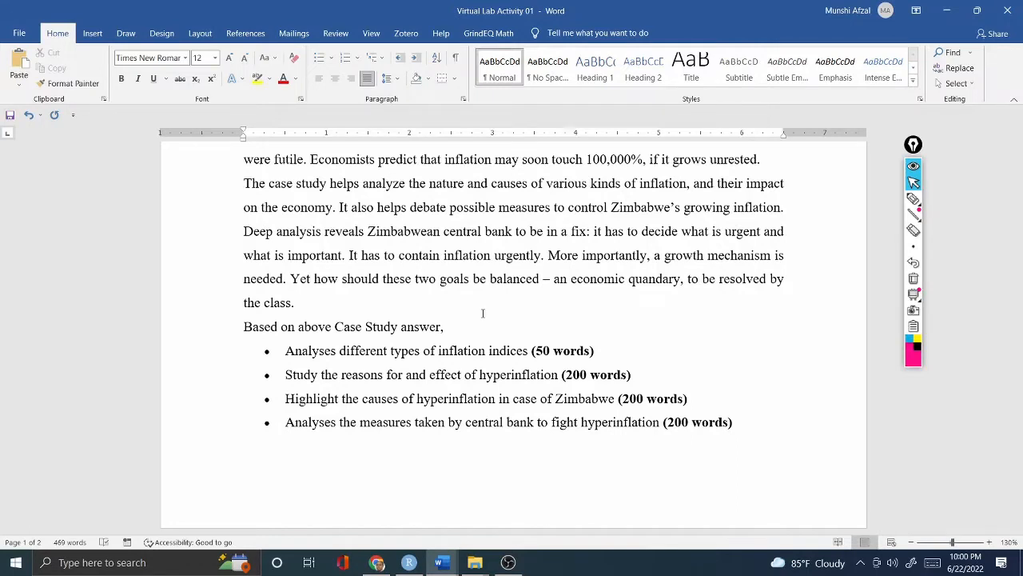
scroll(483, 313, down, 2)
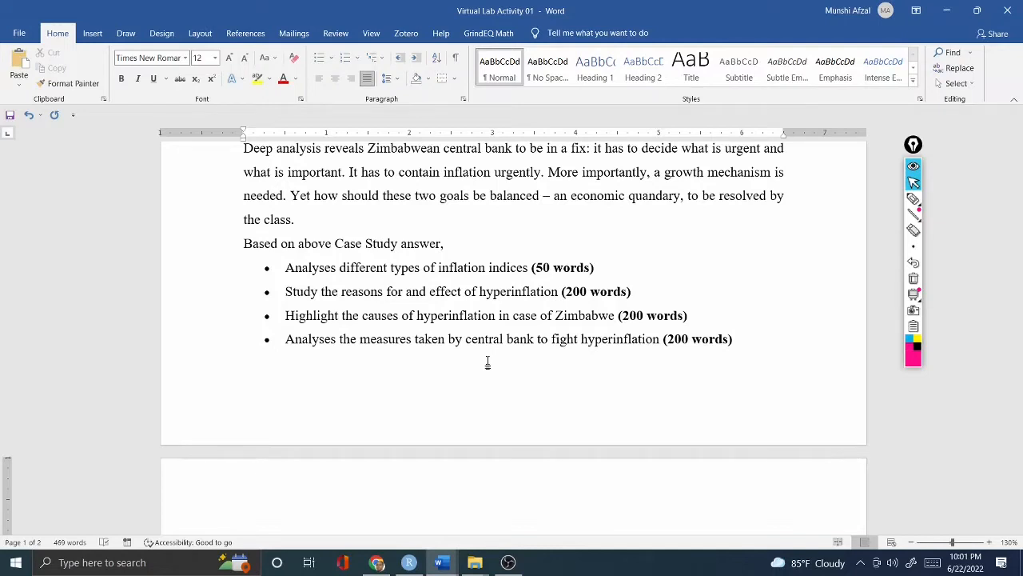
scroll(487, 362, down, 1)
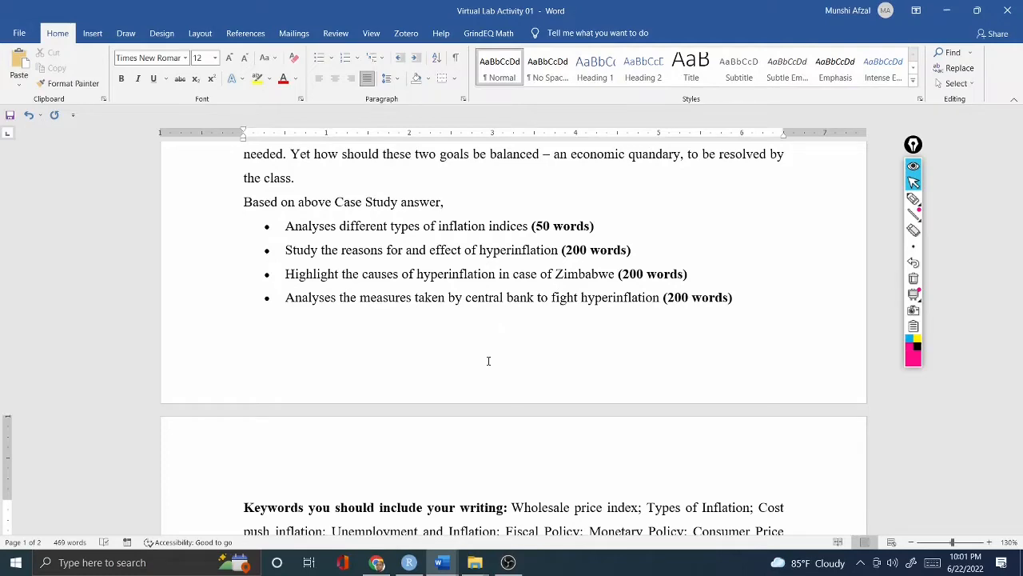
scroll(488, 361, down, 2)
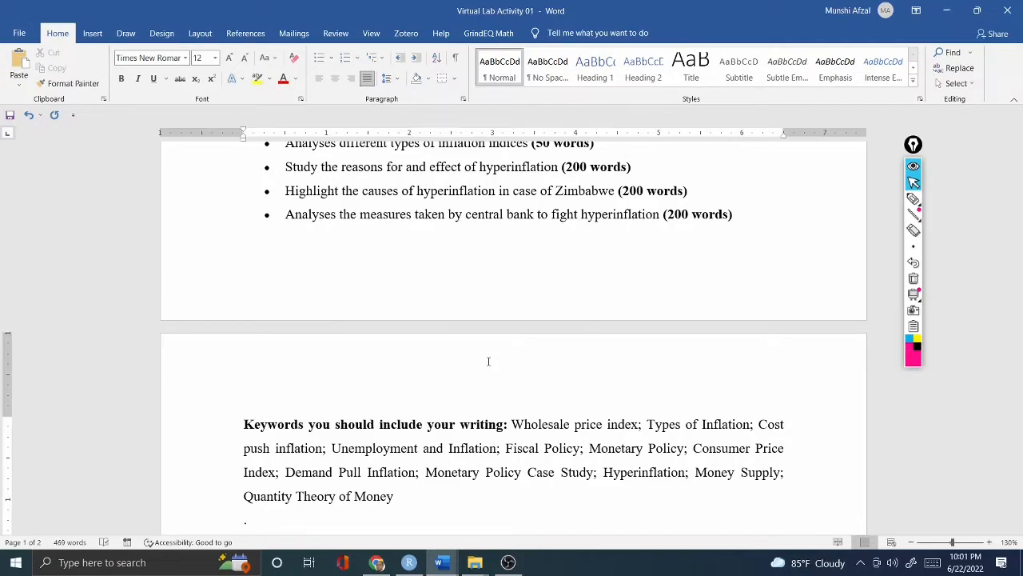
scroll(488, 362, down, 3)
scroll(486, 362, down, 1)
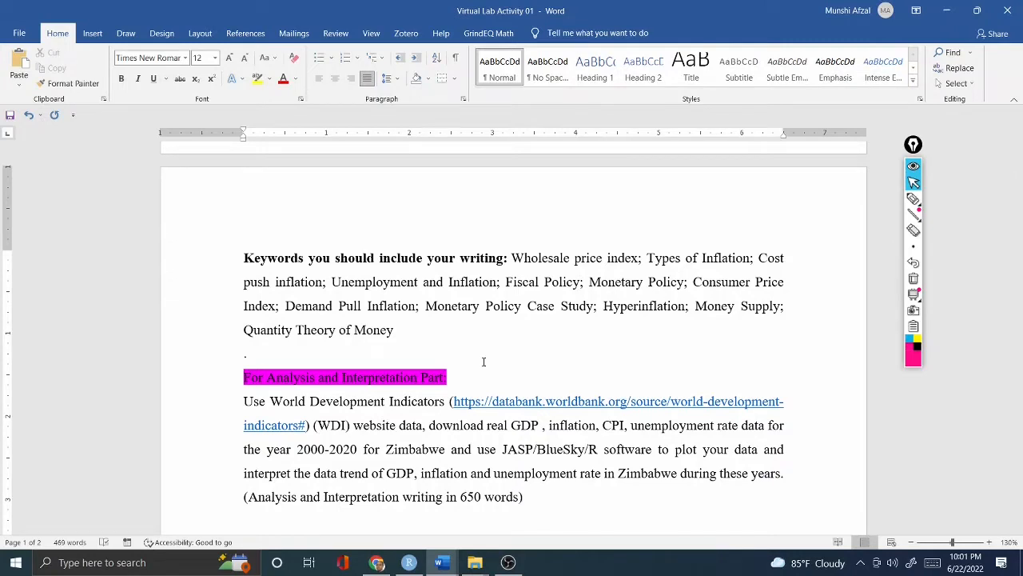
scroll(484, 361, down, 5)
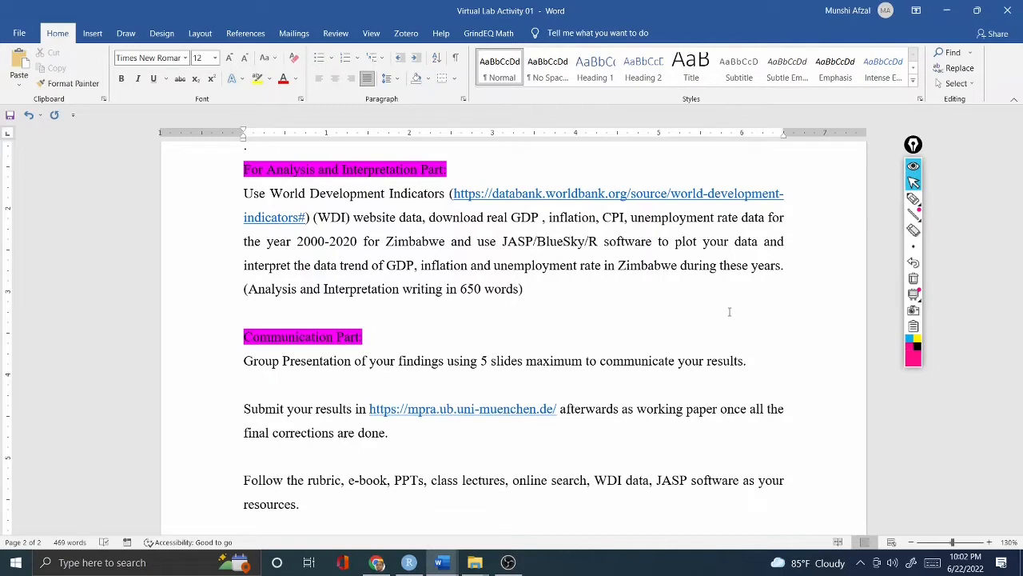
Step: Circle the 2000-2020 period and mark GDP, inflation, CPI and unemployment in the analysis instructions with the annotation pen
click(916, 200)
mouse_move(296, 234)
mouse_down()
mouse_move(369, 247)
mouse_move(294, 249)
mouse_up()
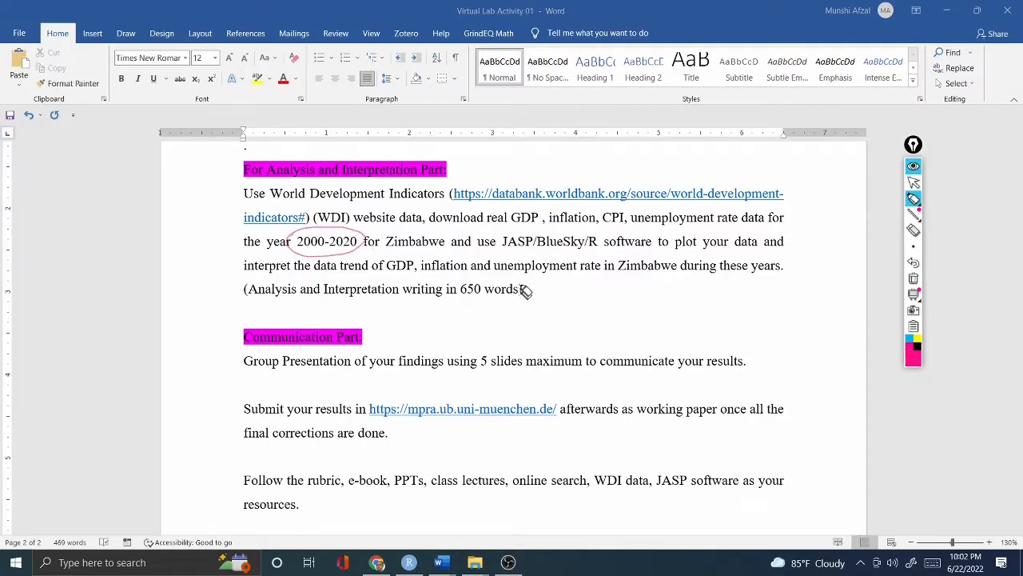
drag(508, 228, 680, 229)
mouse_move(528, 214)
mouse_down()
mouse_move(516, 210)
mouse_move(543, 224)
mouse_move(524, 210)
mouse_move(532, 228)
mouse_move(569, 207)
mouse_move(604, 233)
mouse_move(591, 219)
mouse_up()
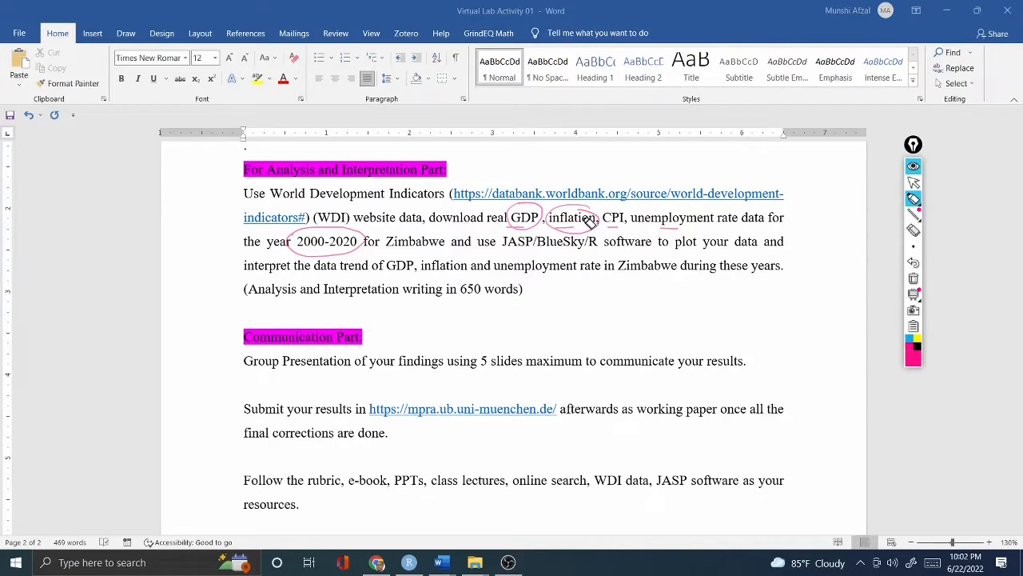
mouse_move(636, 206)
mouse_down()
mouse_move(601, 209)
mouse_move(634, 230)
mouse_move(630, 211)
mouse_move(638, 234)
mouse_move(726, 230)
mouse_move(696, 209)
mouse_move(644, 223)
mouse_up()
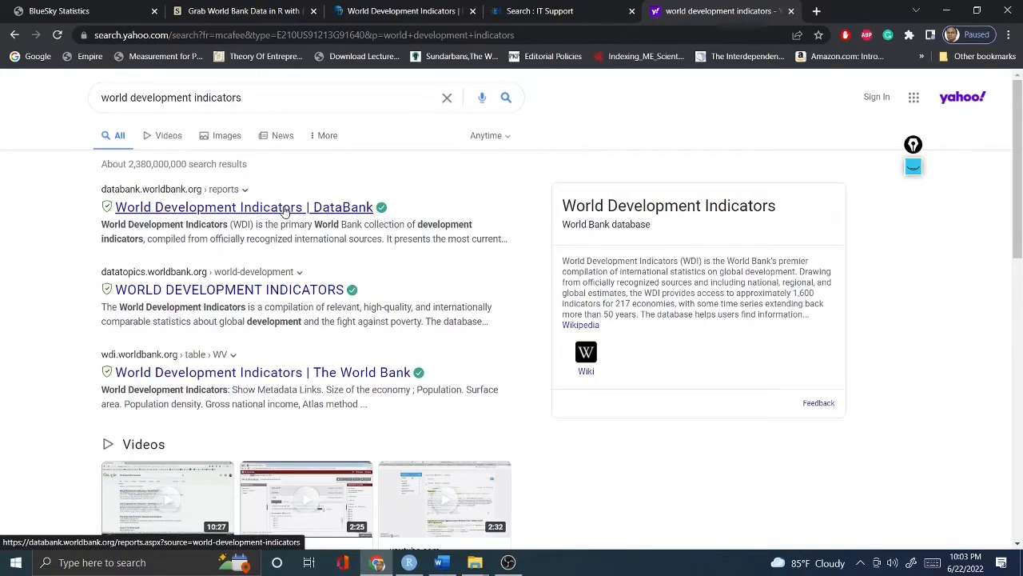
Step: Switch to the World Development Indicators DataBank page in Chrome and reload it
click(400, 13)
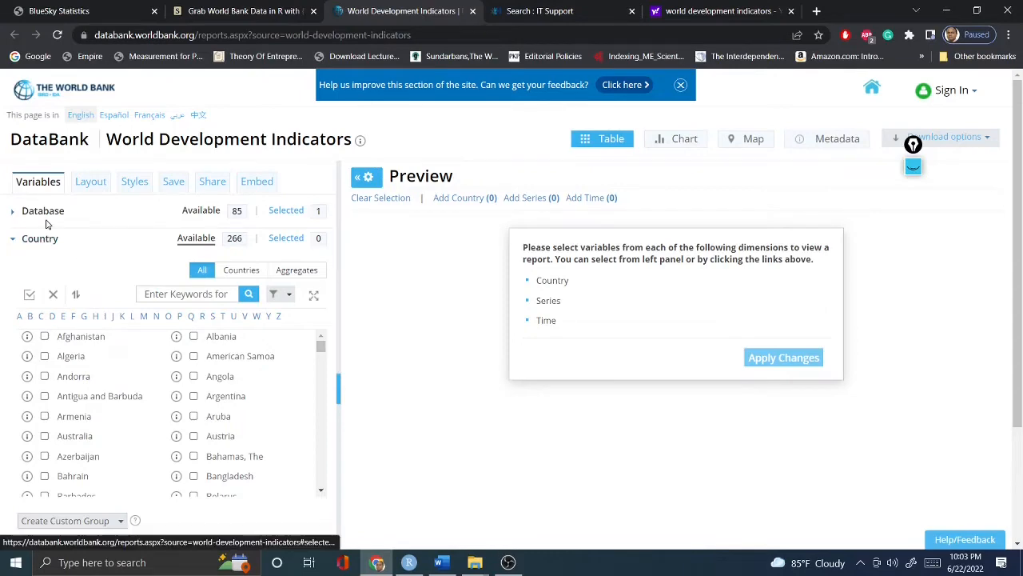
scroll(47, 223, down, 2)
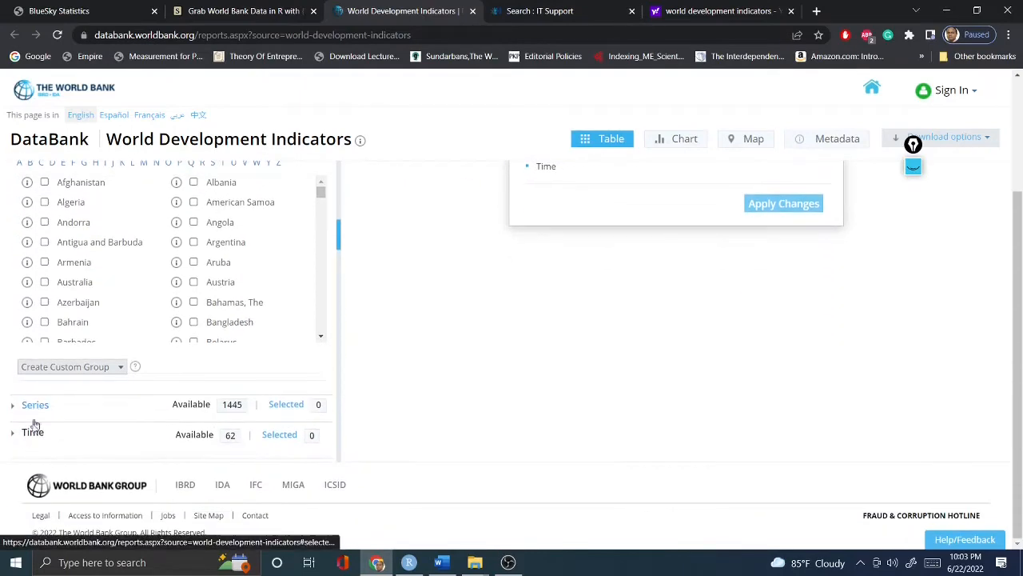
scroll(130, 395, up, 2)
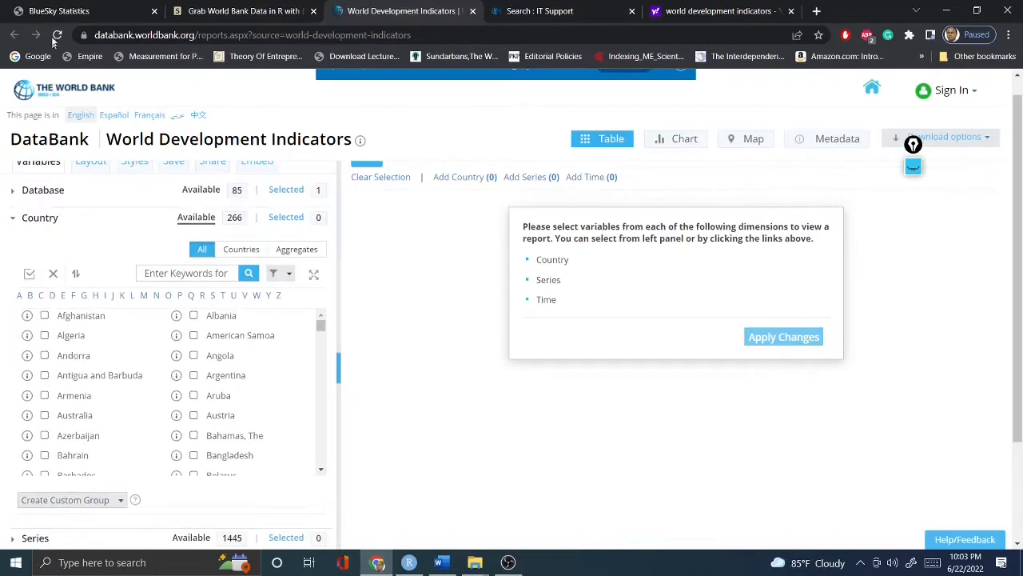
click(58, 34)
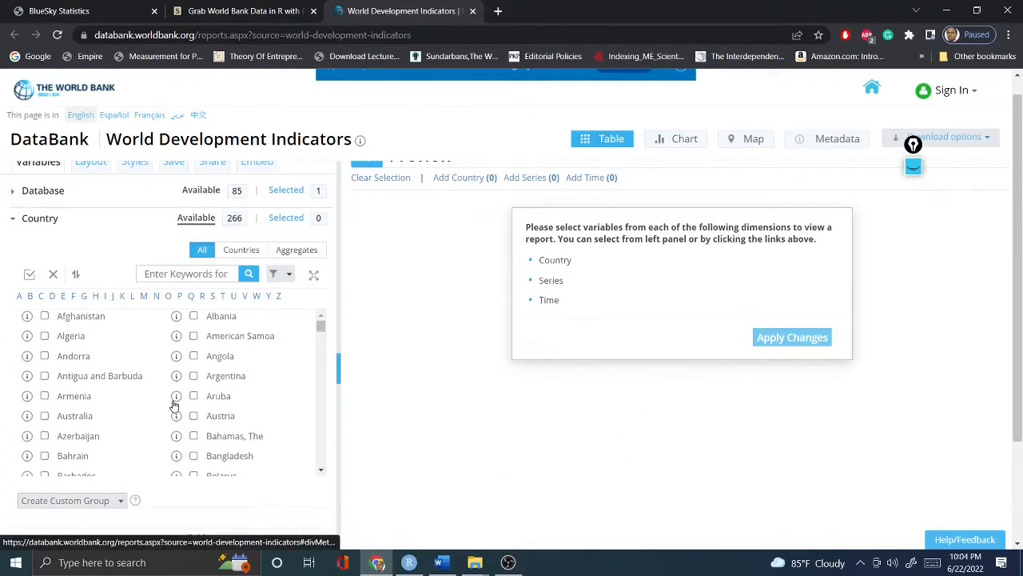
Step: Search the country list for "zimbabwe" and select Zimbabwe for the report
scroll(152, 313, up, 1)
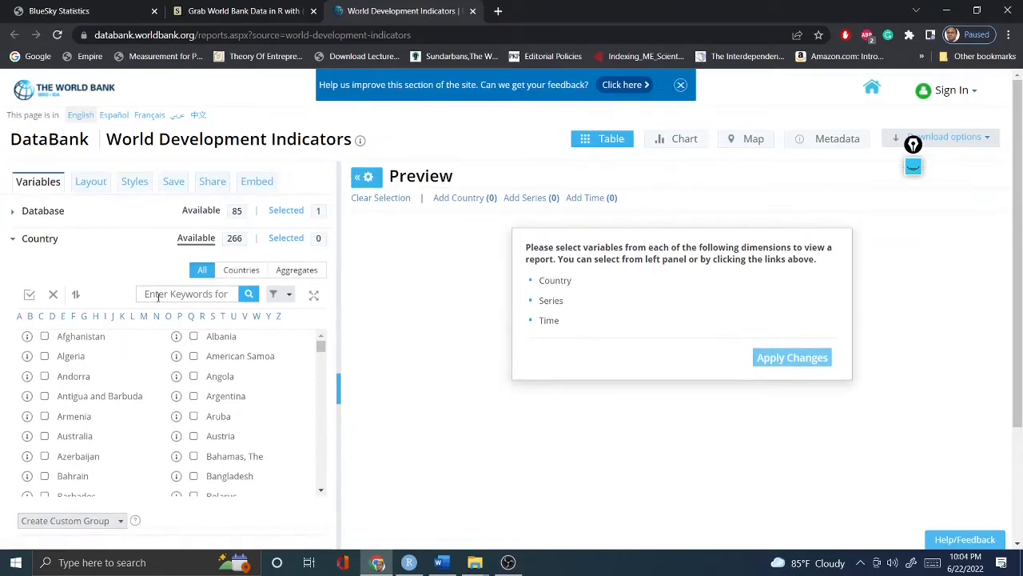
click(158, 295)
text(zimbabwe)
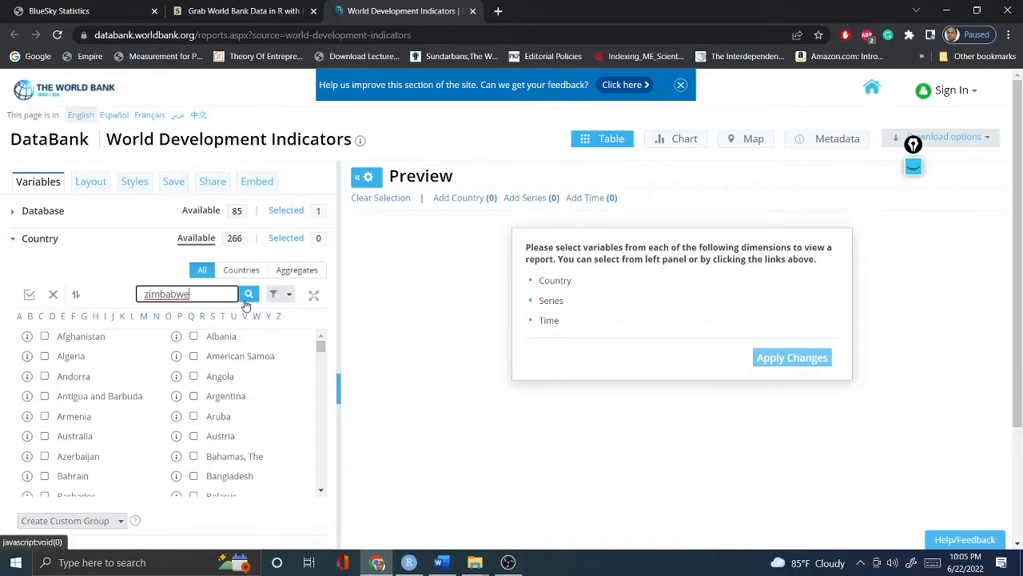
click(248, 295)
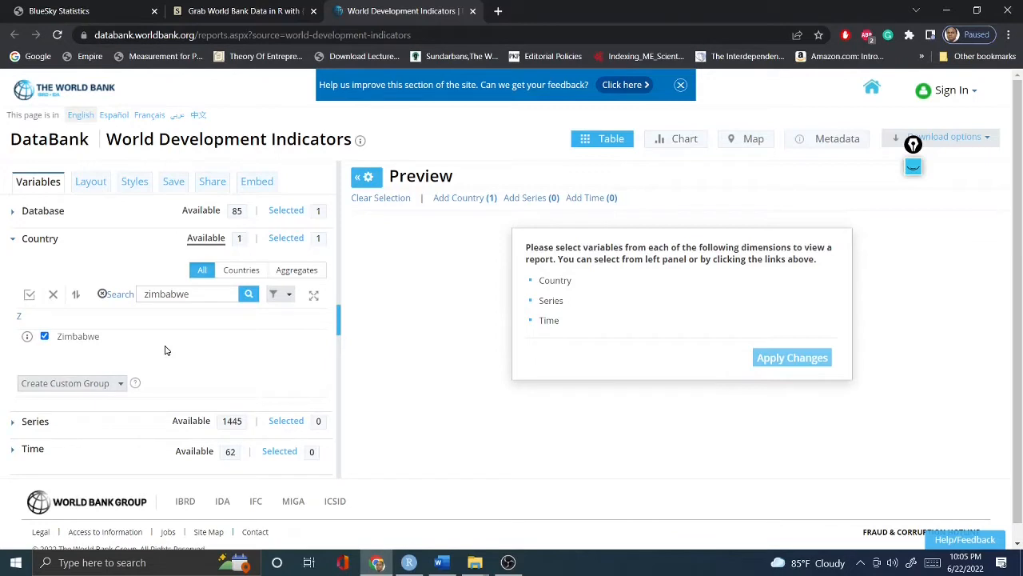
Step: Search the available series for "gdp" and select GDP (constant 2015 US$)
click(37, 405)
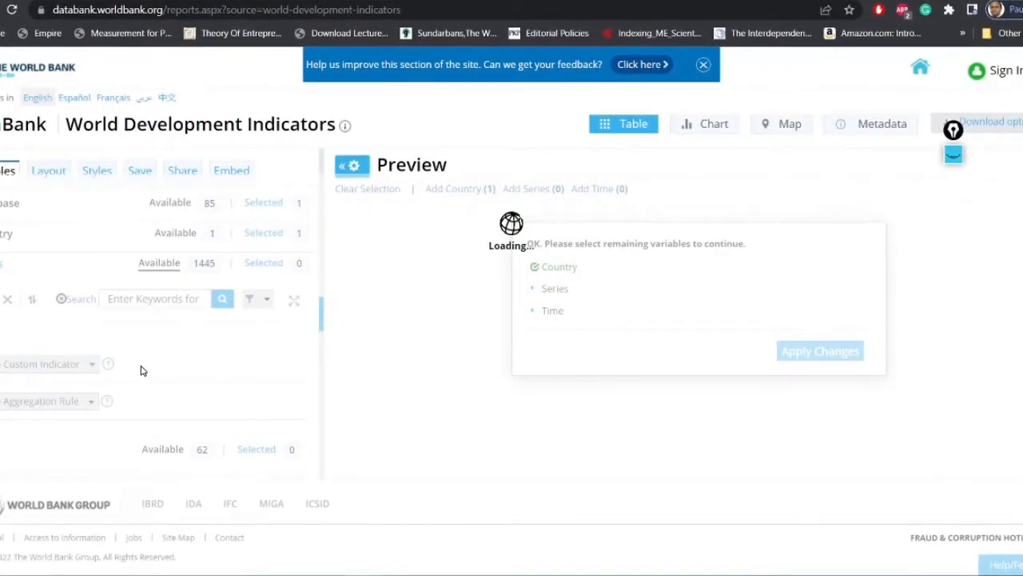
click(142, 295)
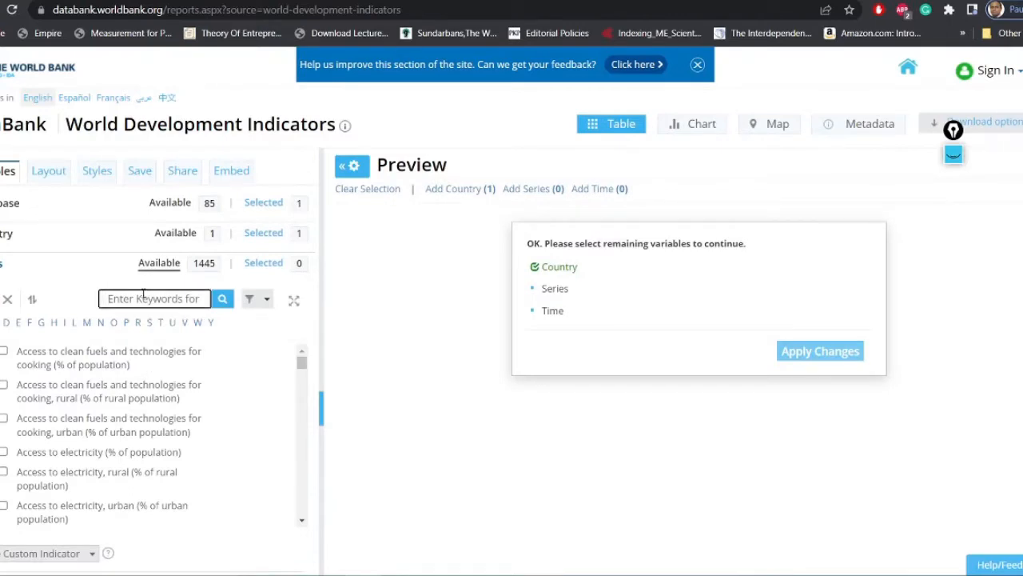
text(gdp)
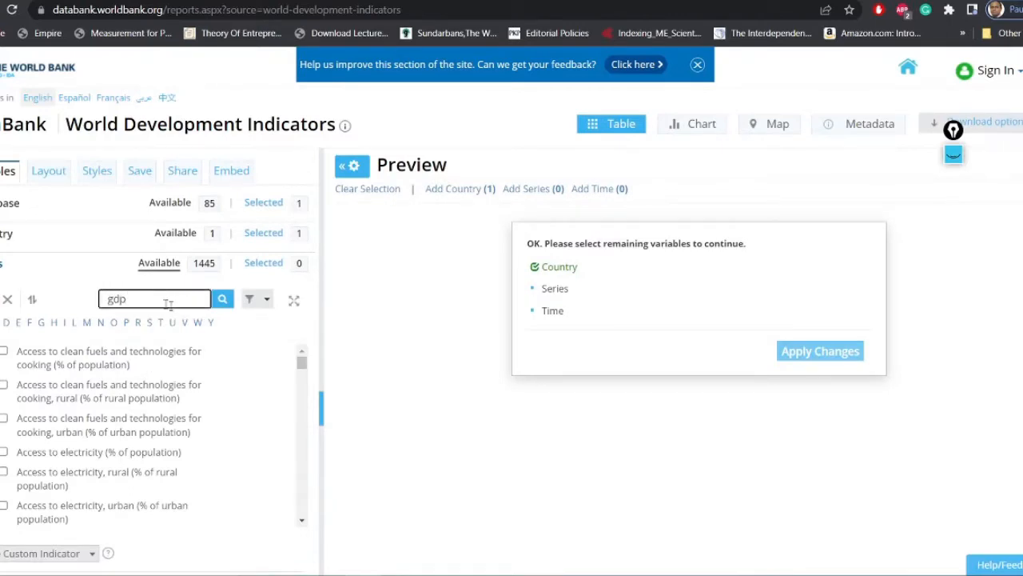
click(226, 298)
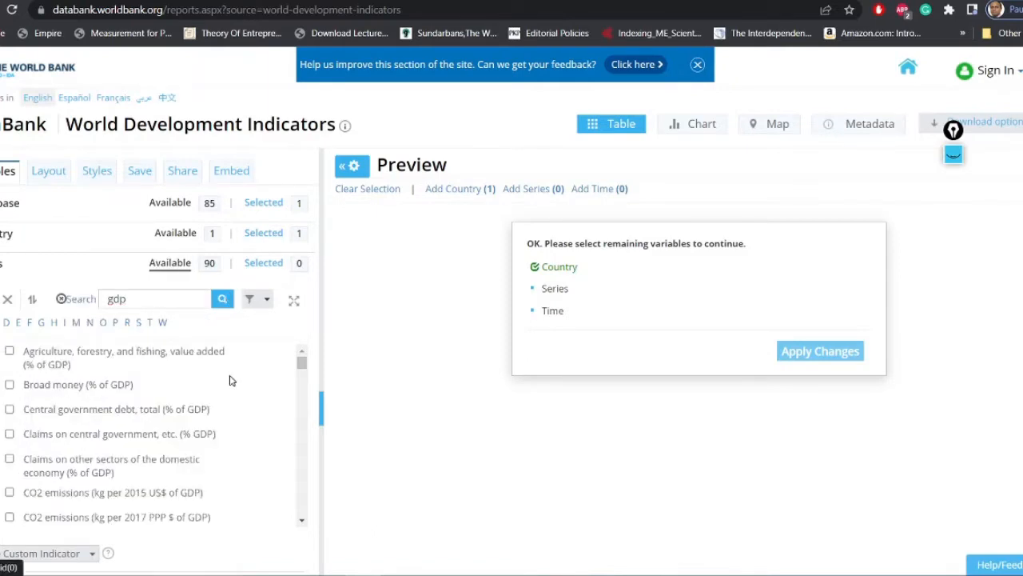
scroll(230, 382, down, 1)
scroll(230, 381, down, 4)
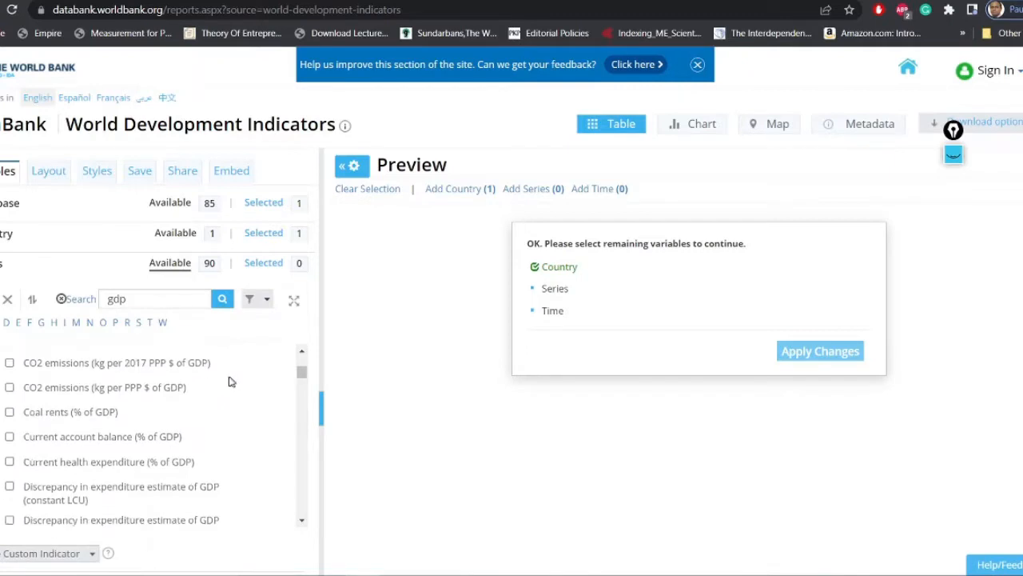
scroll(228, 381, down, 1)
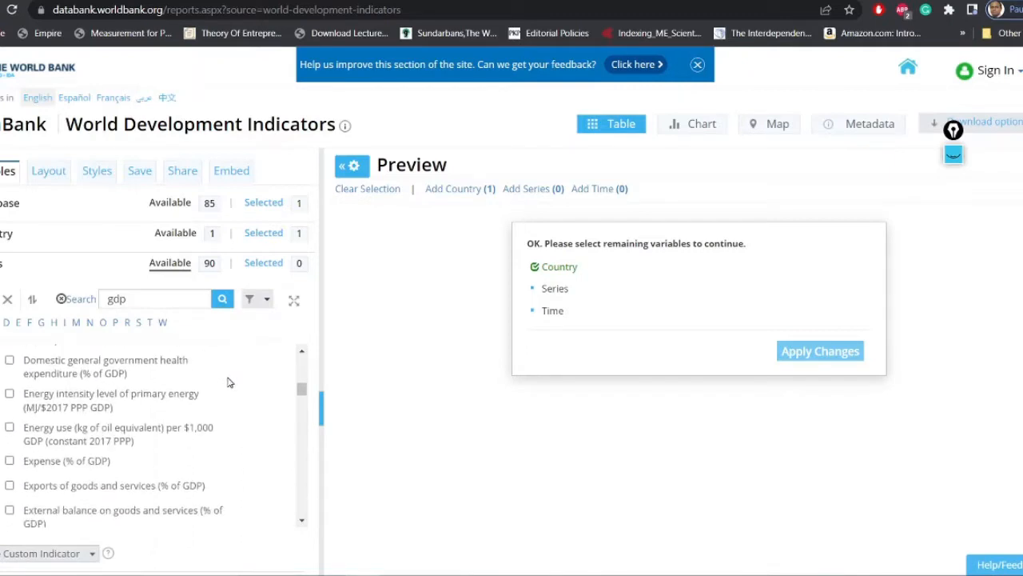
scroll(227, 382, down, 3)
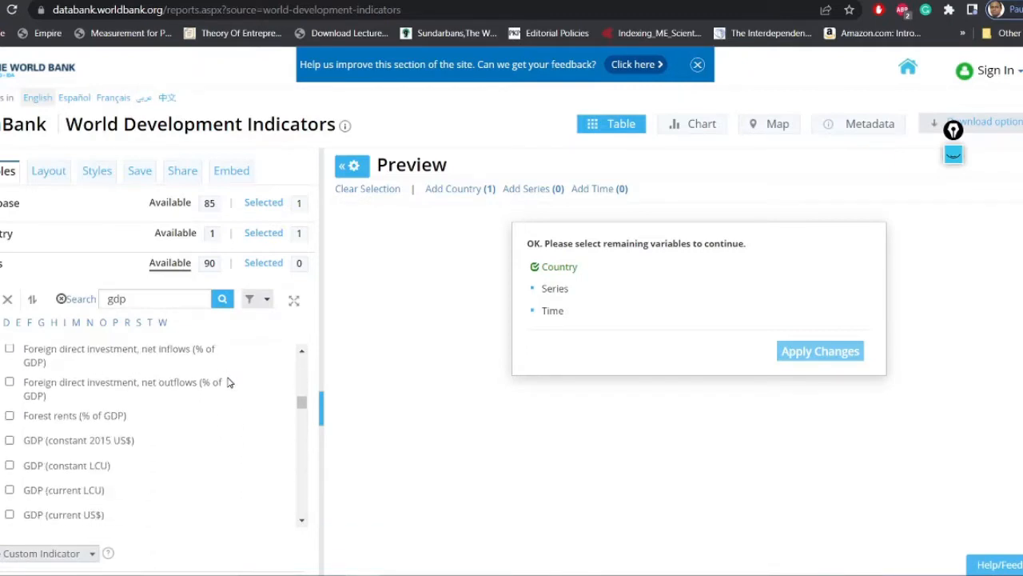
scroll(133, 479, down, 1)
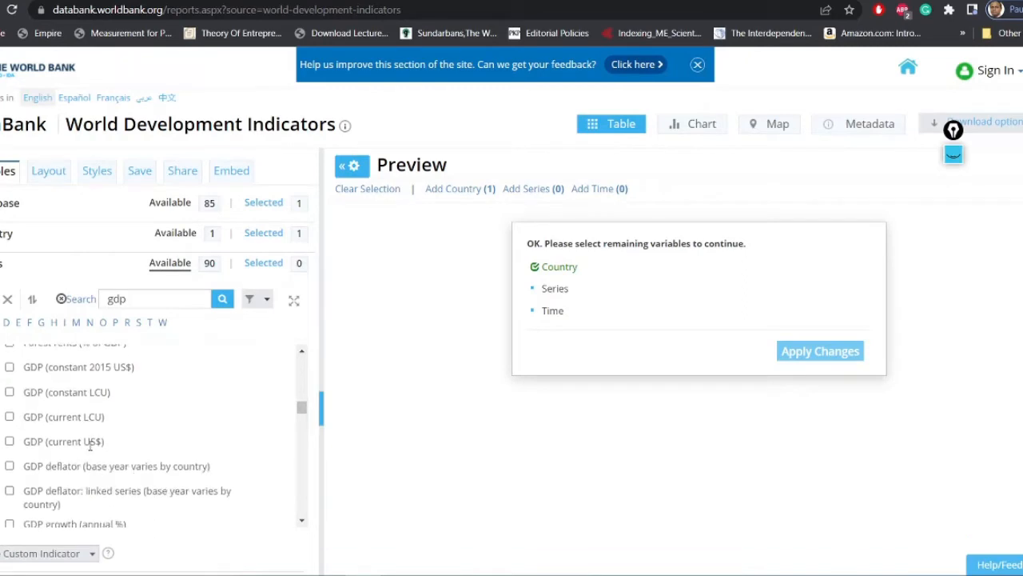
scroll(89, 444, up, 1)
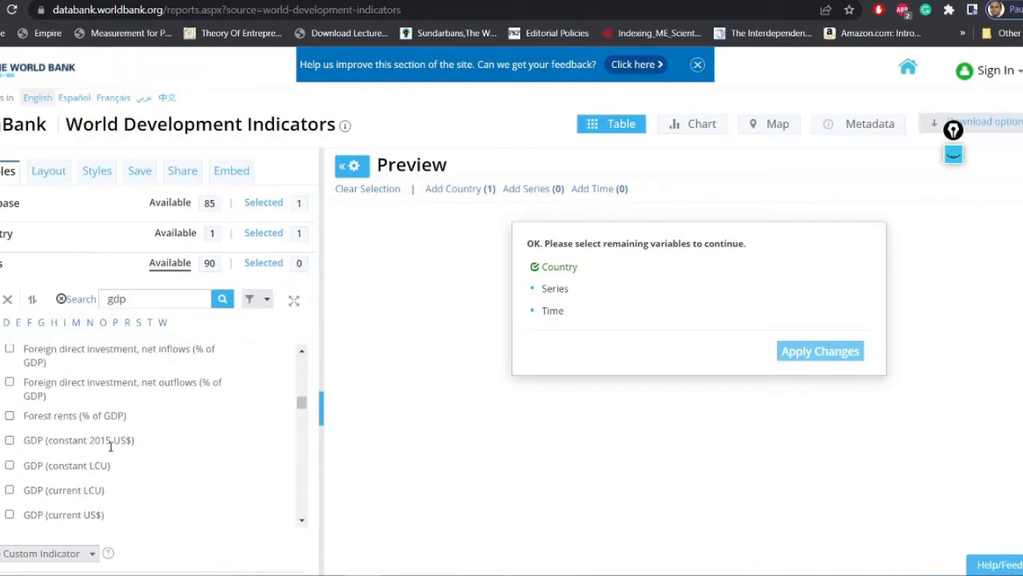
click(9, 440)
Step: Circle the selected GDP (constant 2015 US$) series with the annotation pen, then hide the annotations
click(954, 154)
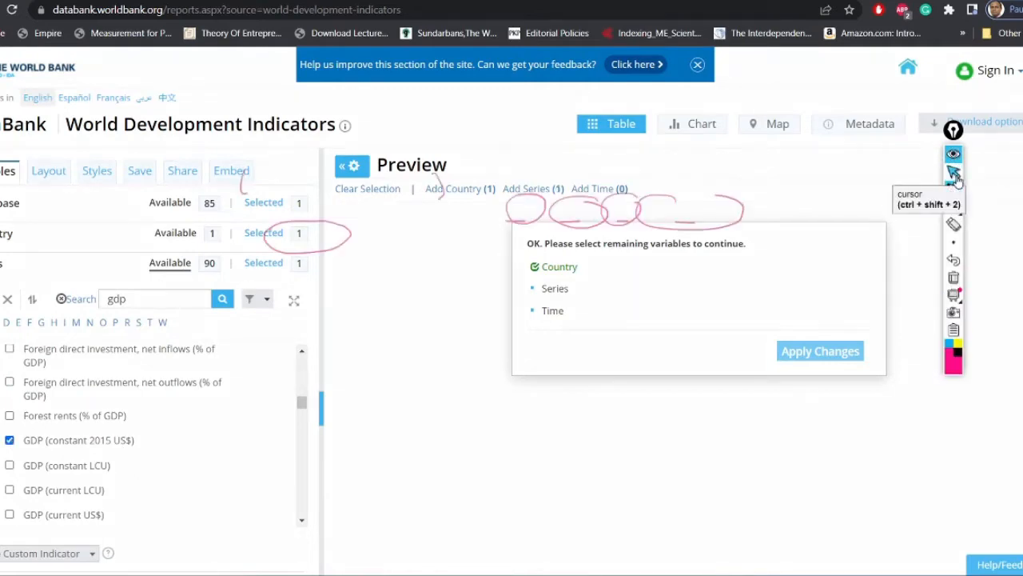
click(954, 189)
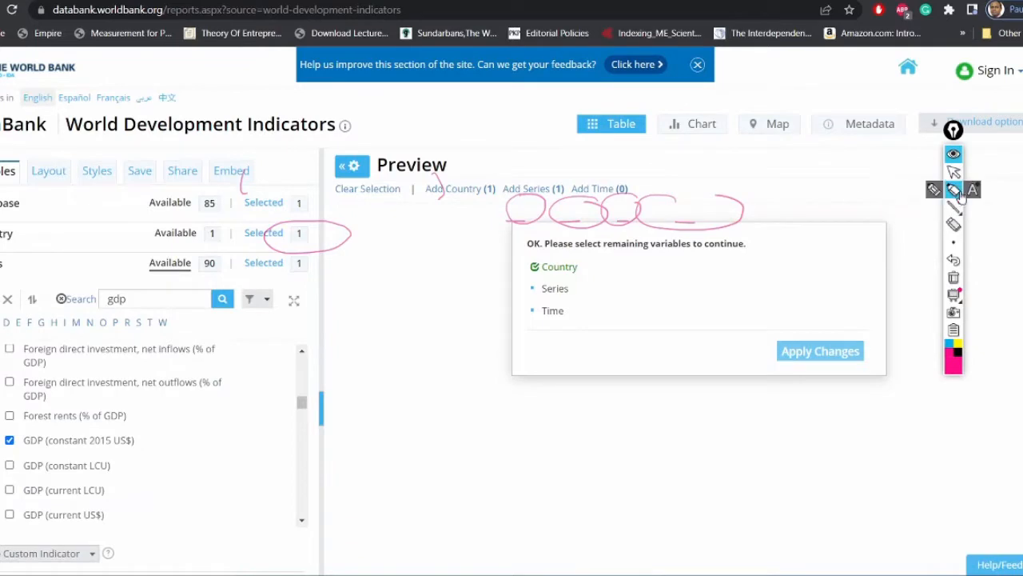
click(904, 198)
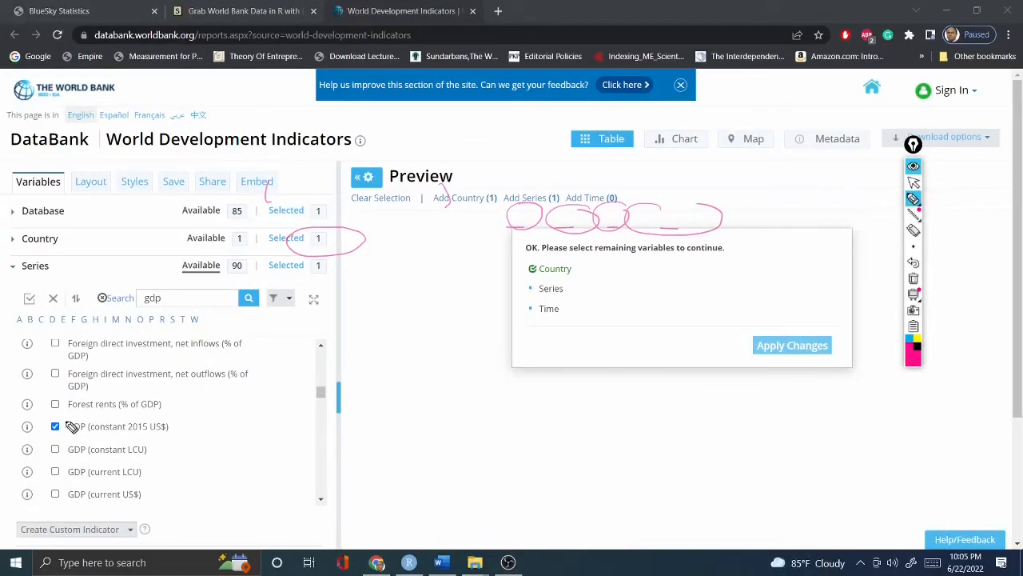
mouse_move(48, 419)
mouse_down()
mouse_move(177, 425)
mouse_move(142, 445)
mouse_move(77, 450)
mouse_move(36, 420)
mouse_up()
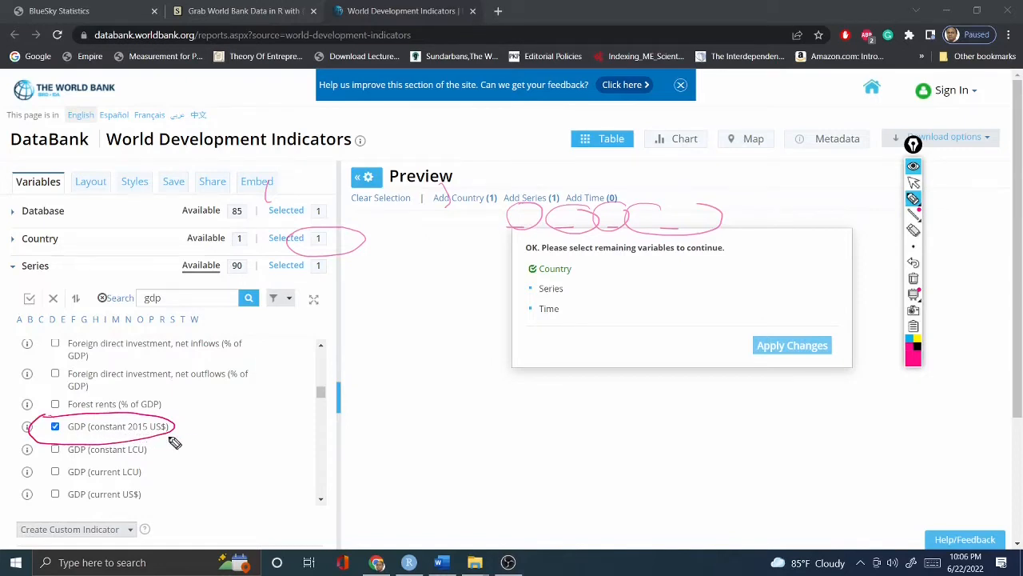
drag(183, 430, 203, 424)
click(914, 167)
Step: Search the available series for "inflation" and select Inflation, consumer prices (annual %)
click(174, 295)
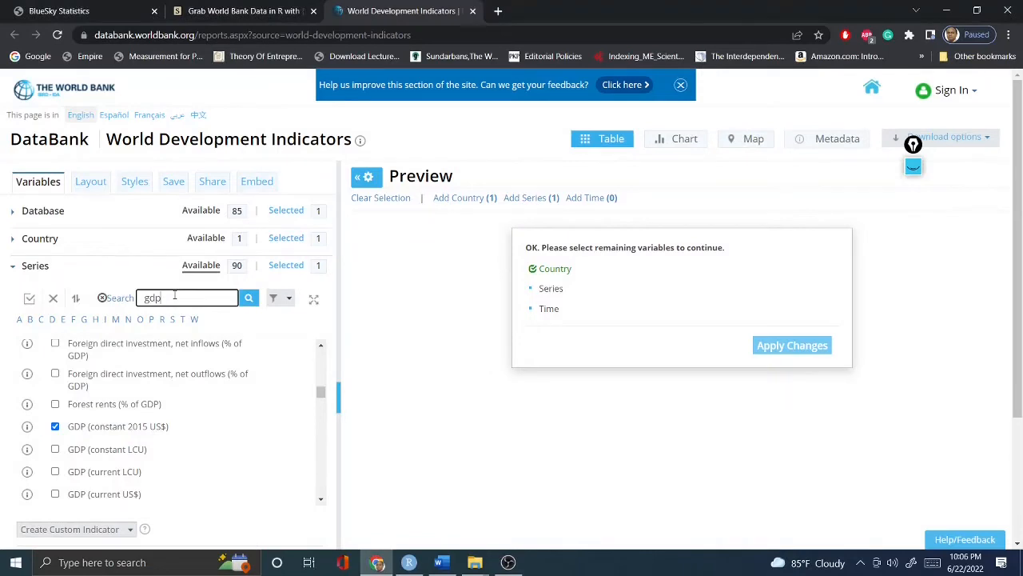
key(BackSpace)
key(BackSpace)
text(in)
click(249, 299)
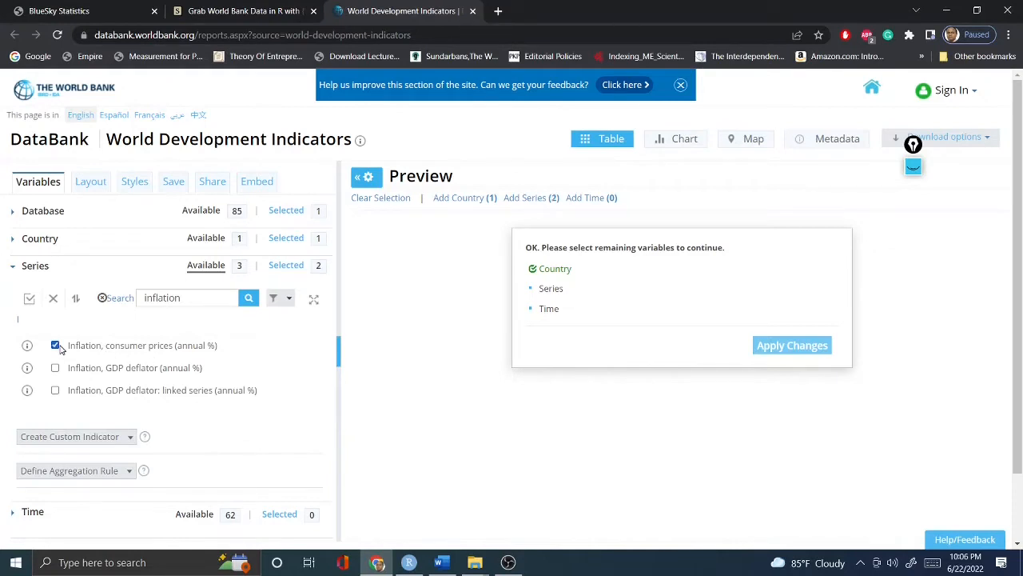
Step: Search the available series for "unemployment" and select Unemployment, total (% of total labor force) (national estimate)
click(198, 300)
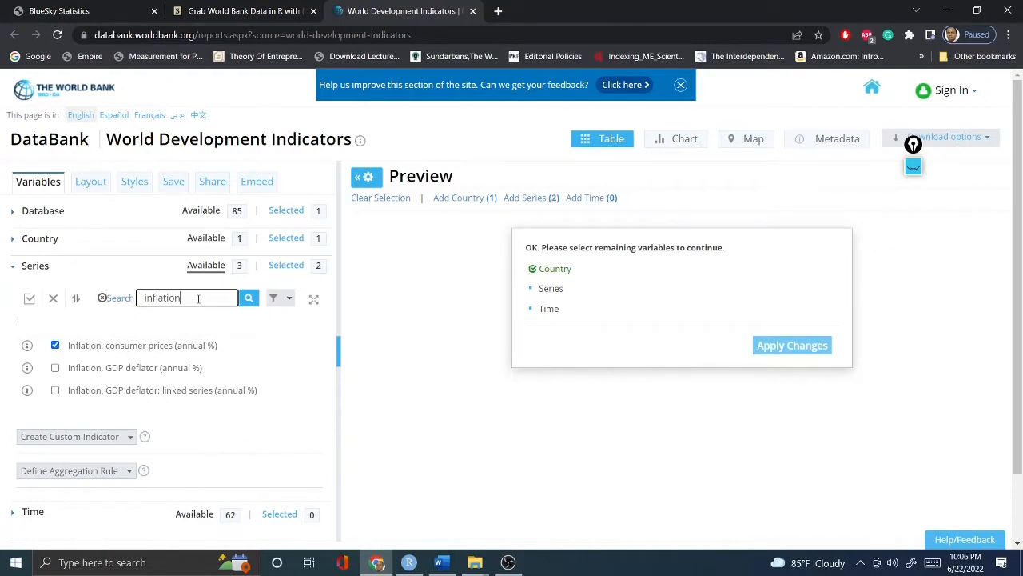
key(BackSpace)
key(BackSpace)
key(BackSpace)
key(BackSpace)
key(BackSpace)
key(BackSpace)
key(BackSpace)
key(BackSpace)
text(unemployment rate)
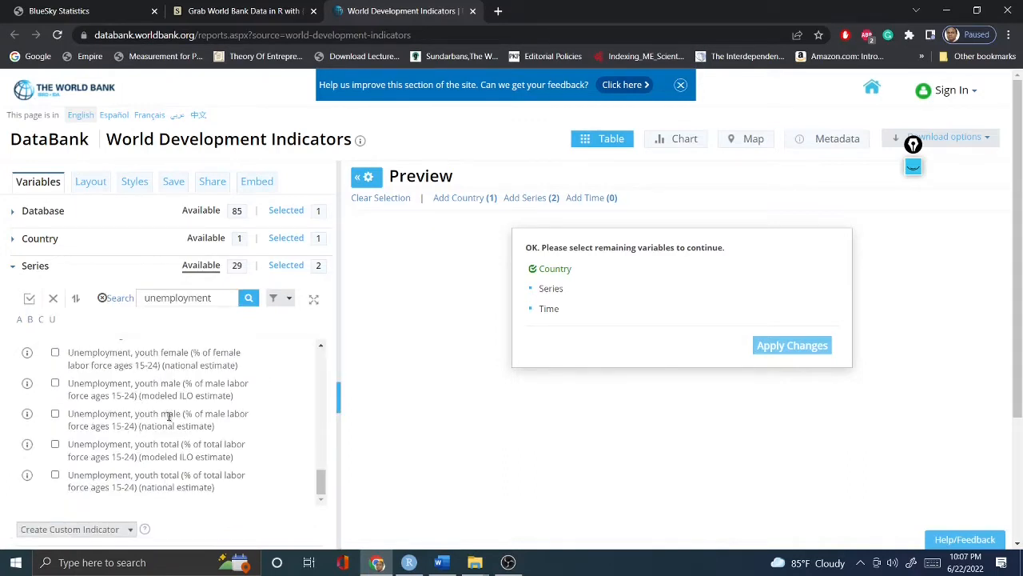
scroll(185, 458, up, 1)
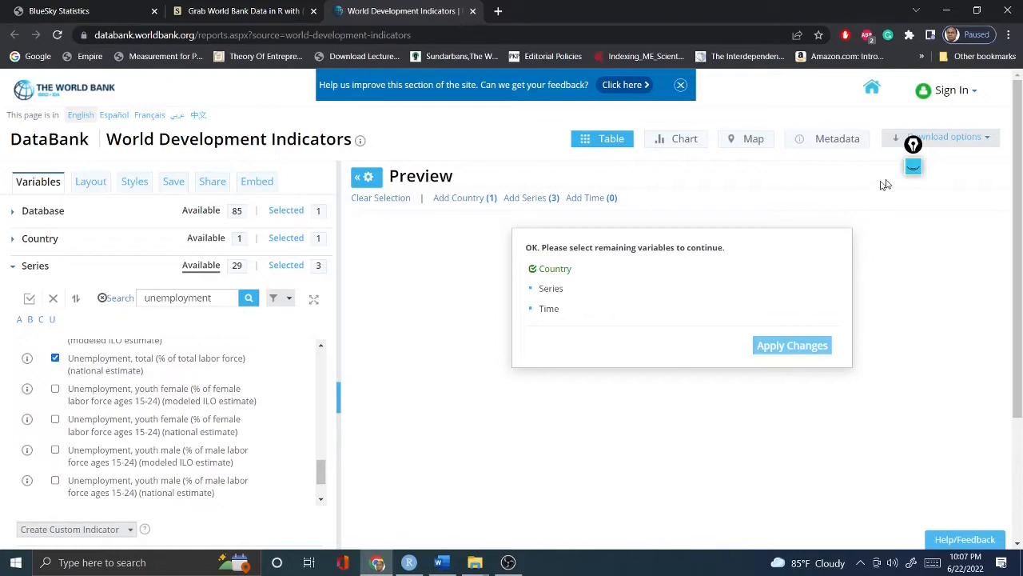
Step: Circle the selected total unemployment series with a light blue annotation pen, then hide the annotations
click(913, 167)
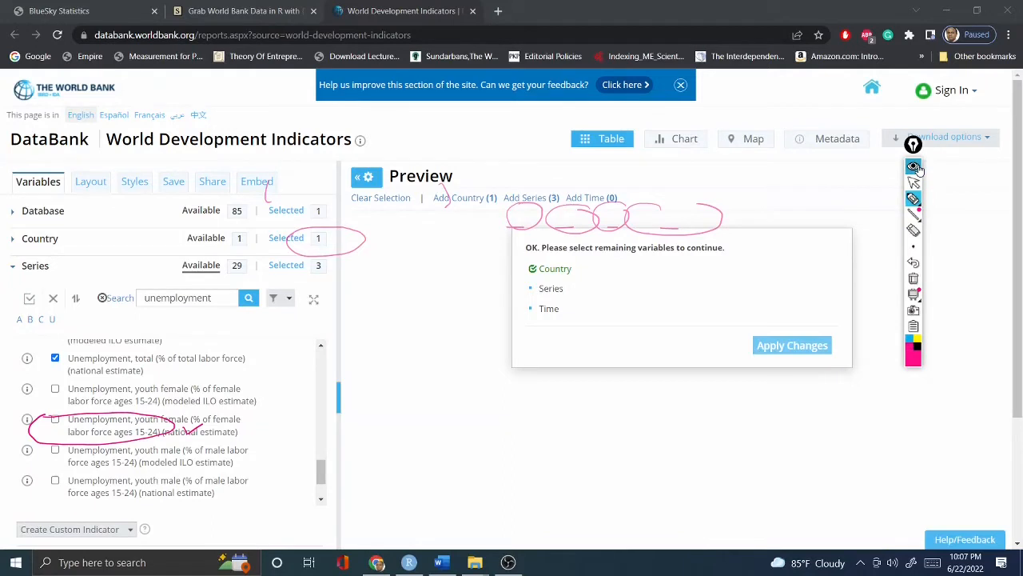
click(909, 342)
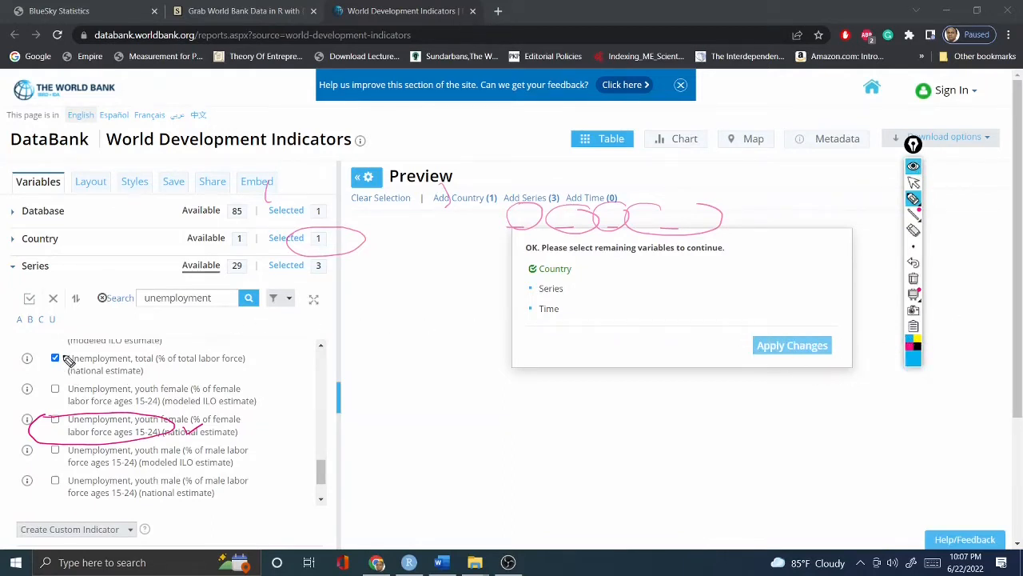
mouse_move(64, 354)
mouse_down()
mouse_move(63, 376)
mouse_move(80, 347)
mouse_move(261, 353)
mouse_move(258, 372)
mouse_move(96, 386)
mouse_up()
mouse_move(56, 364)
mouse_down()
mouse_move(218, 352)
mouse_move(268, 367)
mouse_move(188, 385)
mouse_up()
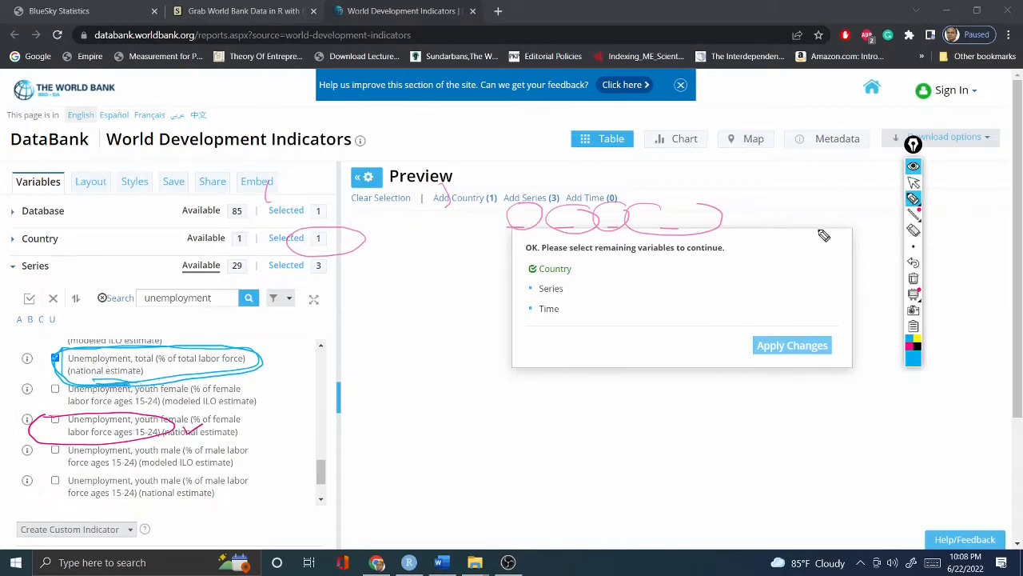
click(913, 167)
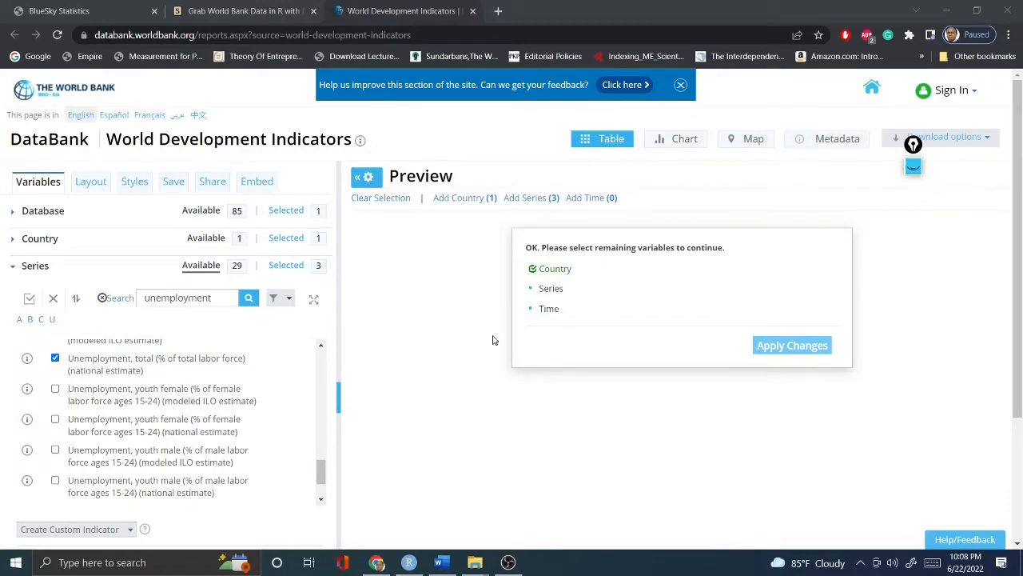
Step: Expand the Time variable and select the years 2000 through 2005
scroll(140, 366, down, 2)
scroll(451, 428, down, 5)
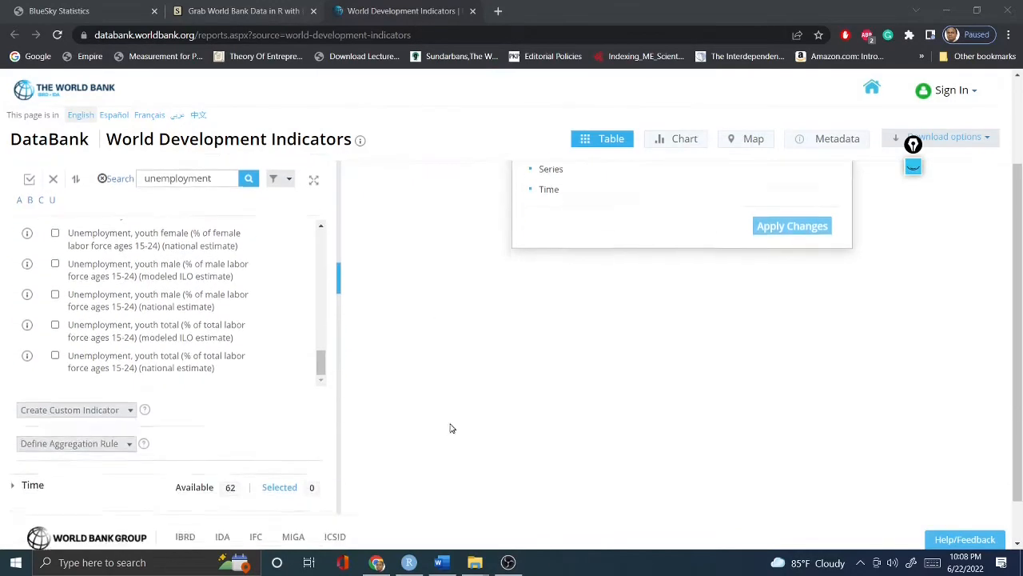
click(35, 435)
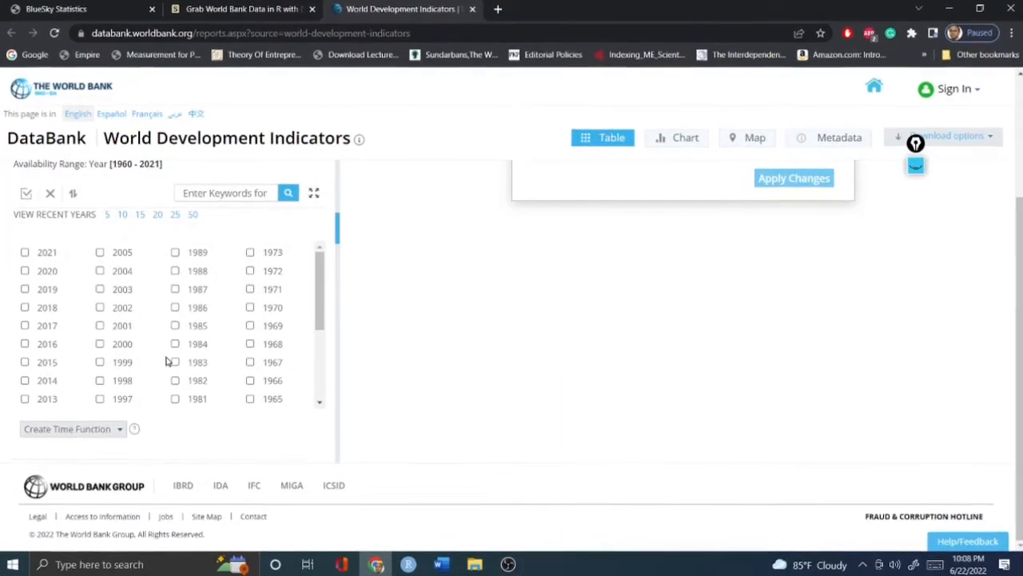
scroll(133, 382, down, 1)
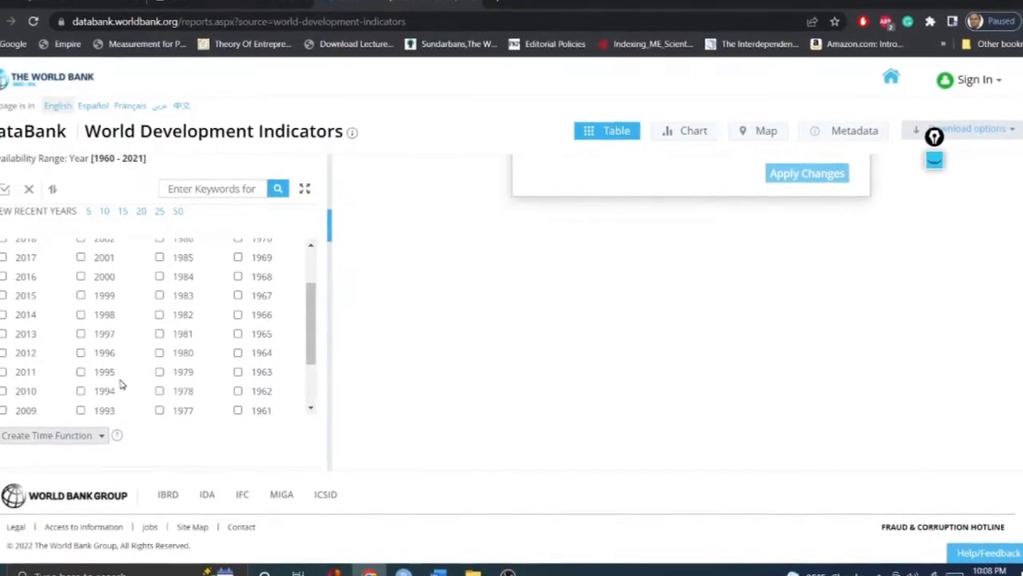
click(76, 275)
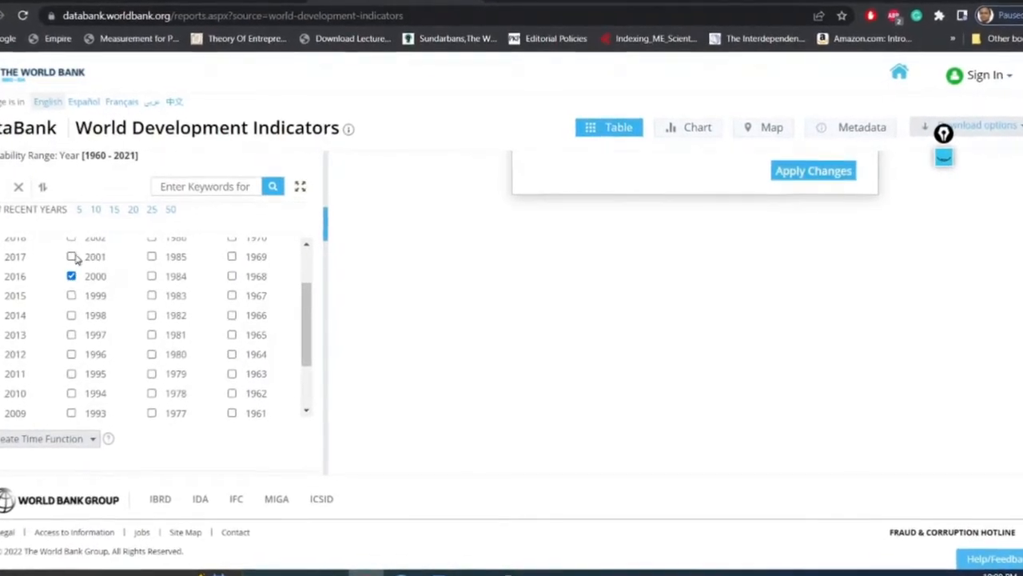
click(76, 256)
scroll(92, 272, up, 1)
click(66, 308)
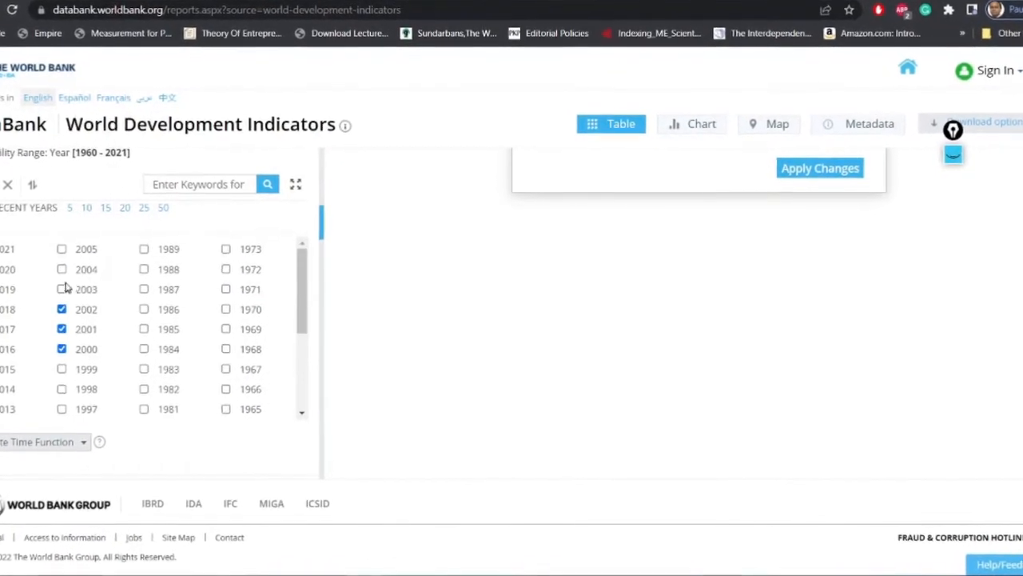
click(67, 288)
click(62, 271)
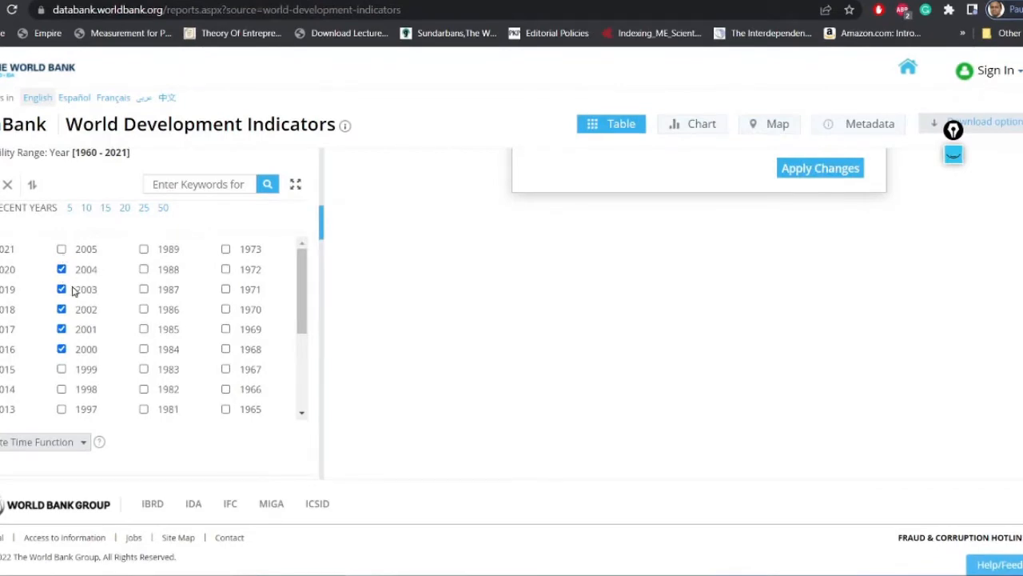
click(63, 250)
scroll(114, 314, down, 1)
scroll(114, 313, down, 1)
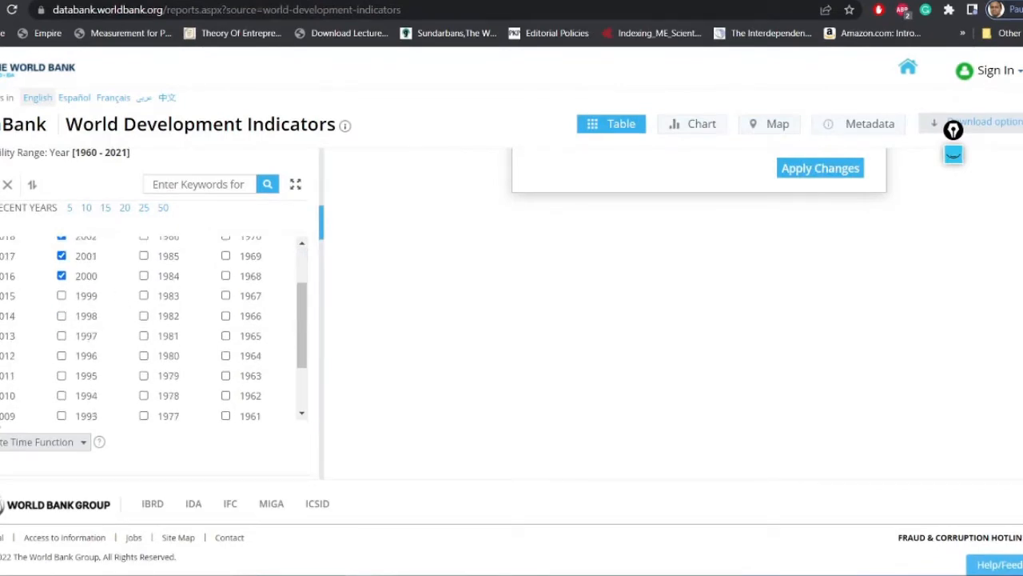
scroll(75, 348, up, 2)
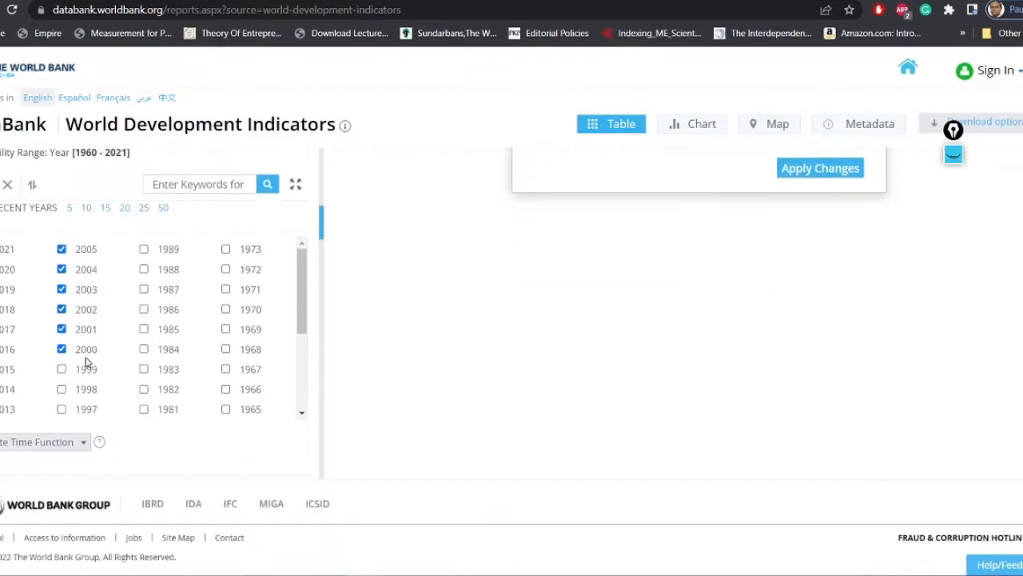
Step: Select the years 2006 through 2017 in the Time variable
scroll(72, 364, down, 4)
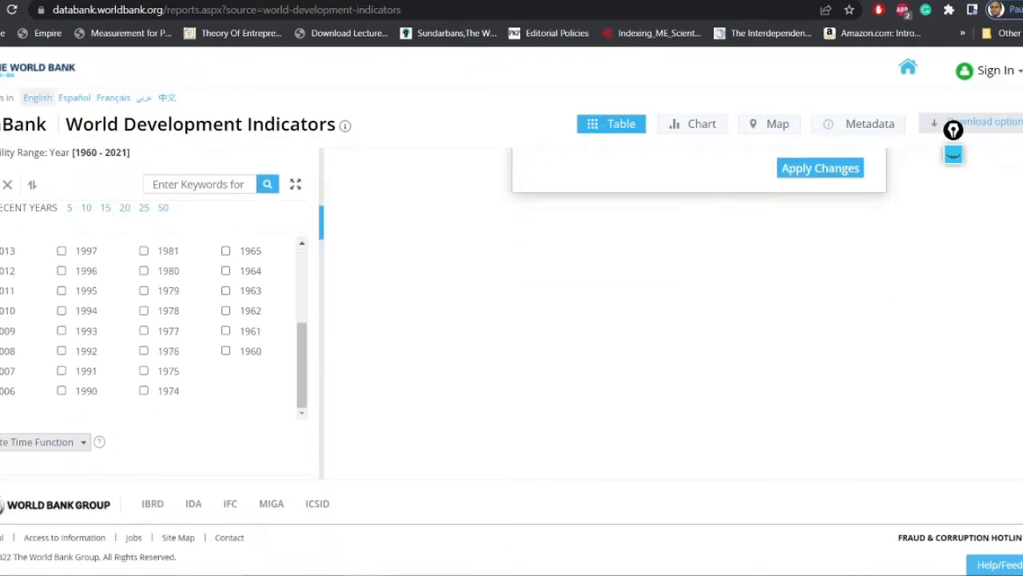
click(28, 288)
click(28, 269)
click(28, 251)
scroll(53, 298, up, 2)
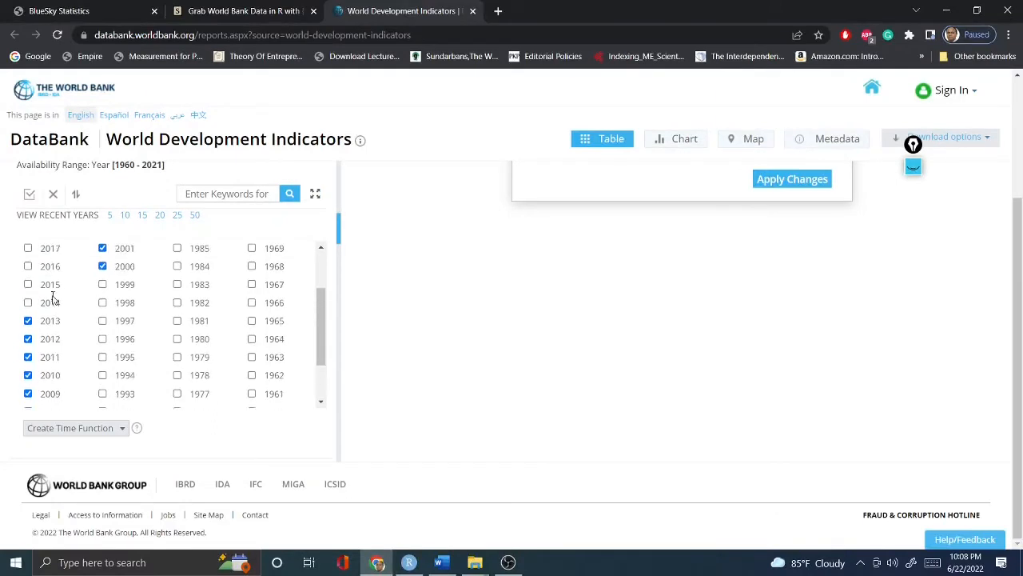
click(28, 302)
click(28, 284)
click(28, 267)
click(28, 248)
Step: Add the years 2018 through 2020 to the time selection and leave 2021 deselected
scroll(57, 284, up, 1)
scroll(58, 284, up, 1)
click(28, 307)
click(28, 288)
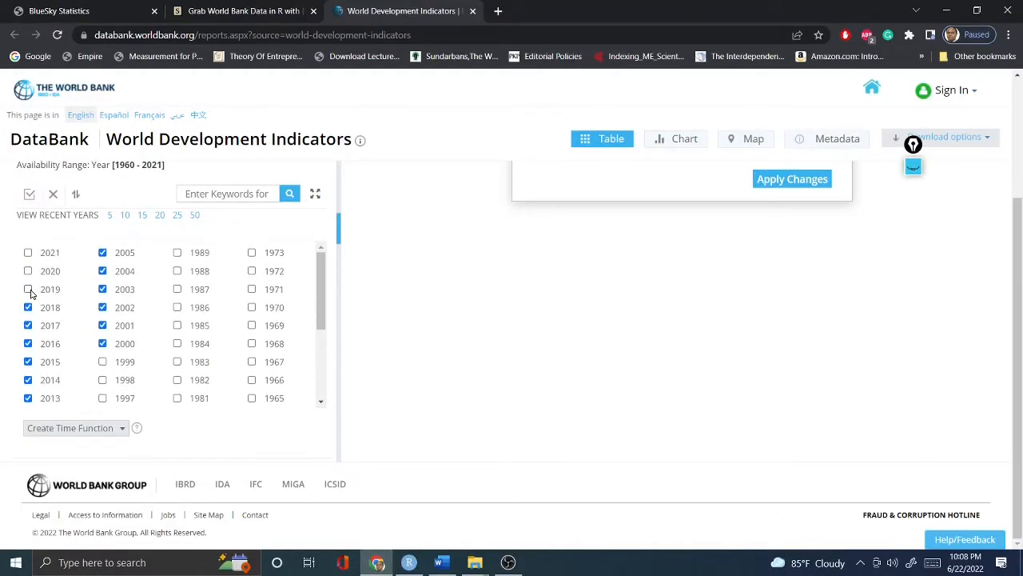
scroll(28, 260, up, 1)
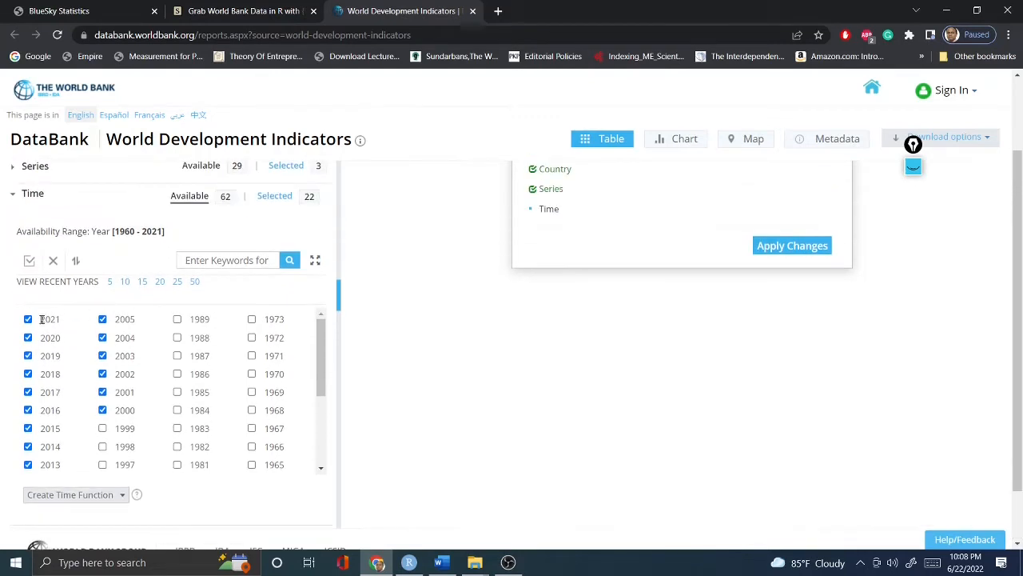
click(28, 319)
Step: Check the selected years, apply the changes to generate the Zimbabwe table, and view its most recent years
scroll(217, 415, down, 3)
scroll(360, 416, down, 1)
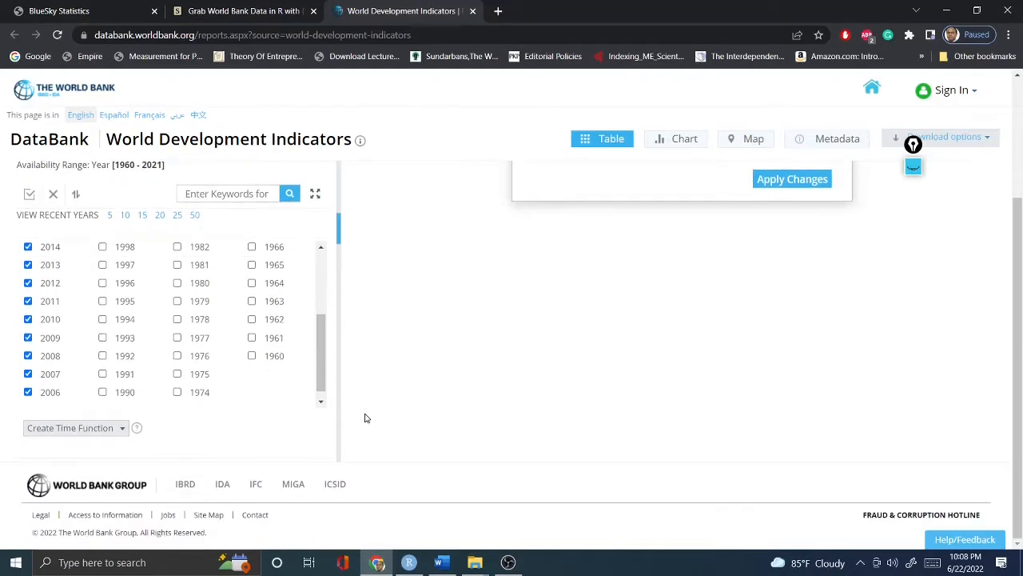
scroll(740, 424, up, 1)
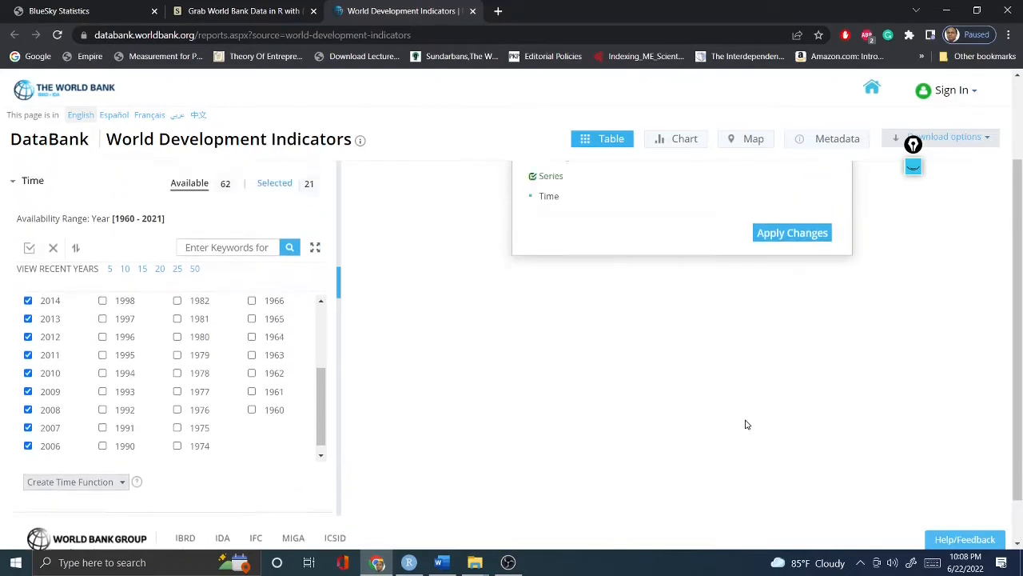
click(792, 246)
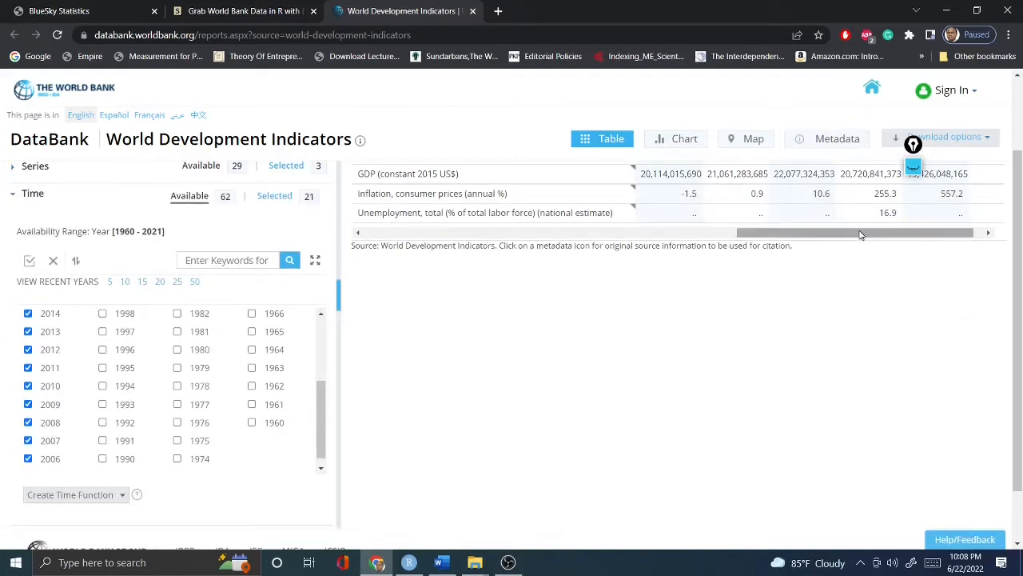
drag(862, 234, 924, 250)
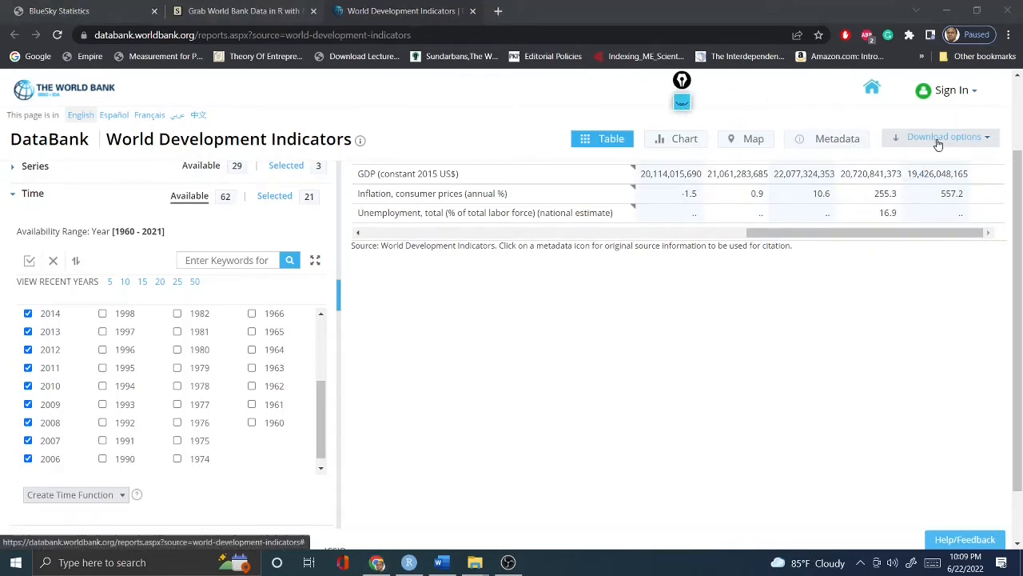
Step: Circle Download options with the annotation pen, then hide the annotations
click(682, 102)
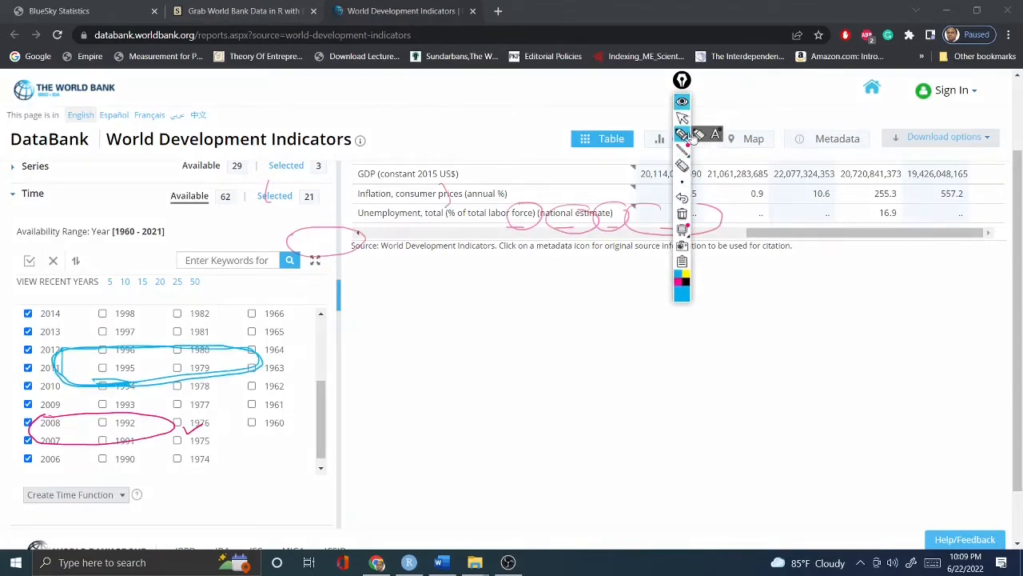
mouse_move(878, 125)
mouse_down()
mouse_move(916, 116)
mouse_move(998, 135)
mouse_move(963, 164)
mouse_move(880, 148)
mouse_move(880, 126)
mouse_up()
mouse_move(982, 132)
mouse_down()
mouse_move(935, 163)
mouse_move(878, 121)
mouse_move(891, 114)
mouse_up()
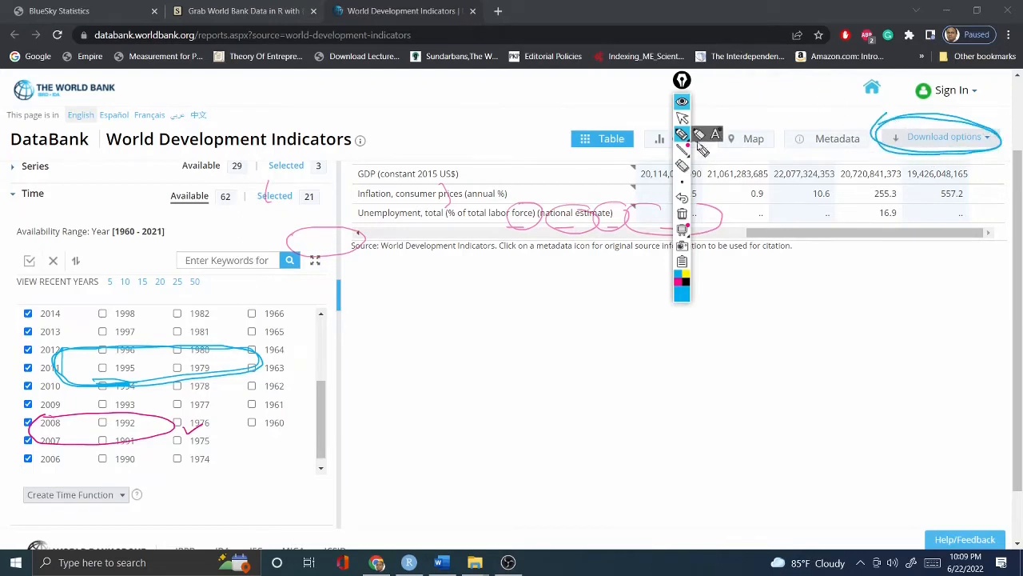
click(682, 100)
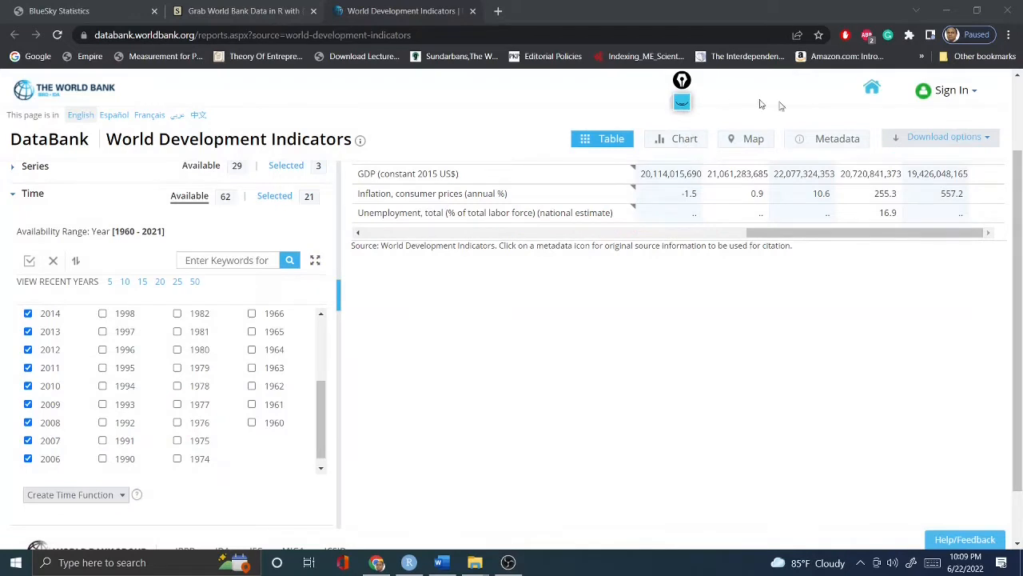
Step: Download the report data as CSV and show the downloaded zip archive in its folder
click(989, 142)
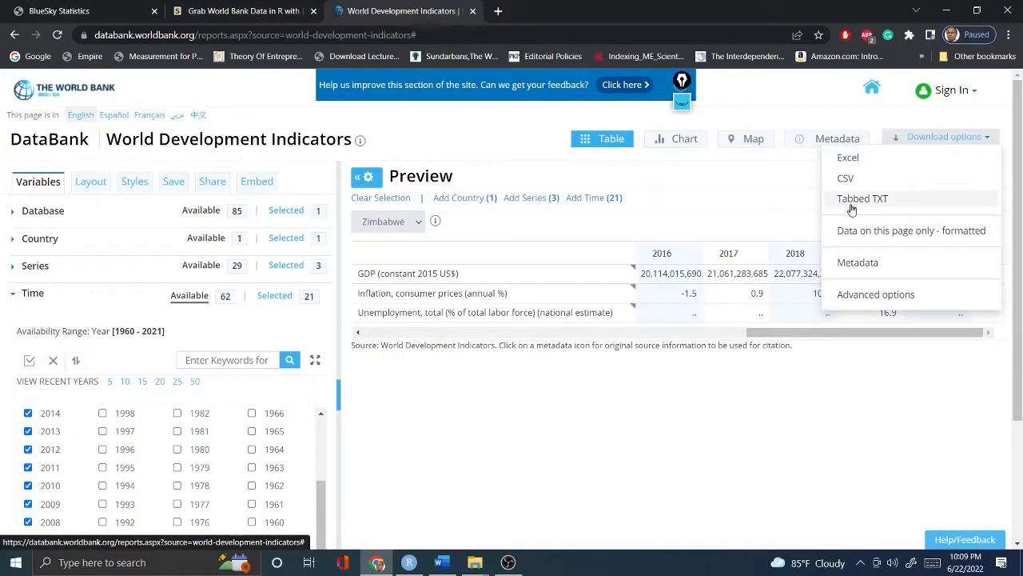
click(849, 179)
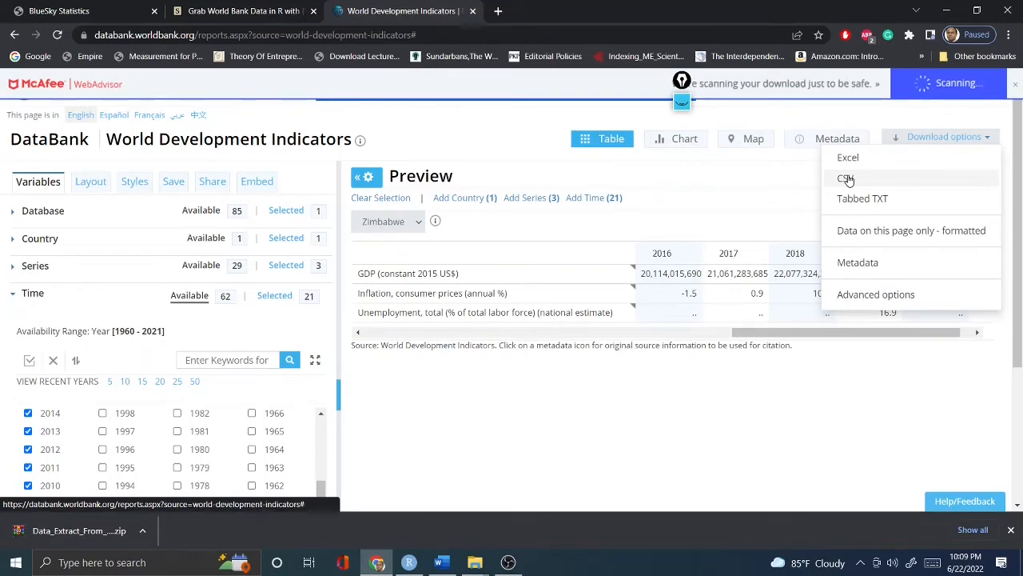
click(143, 530)
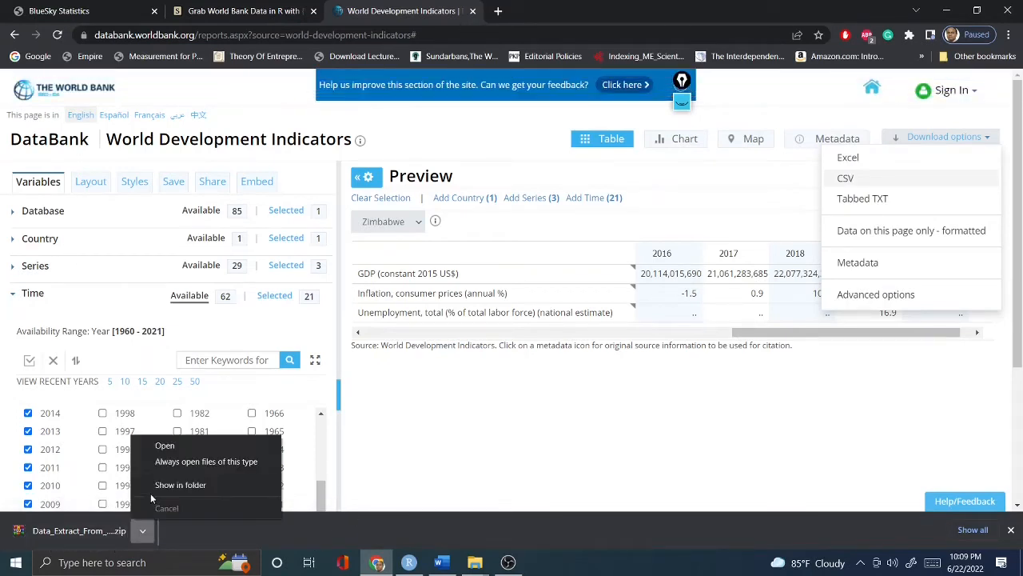
click(157, 485)
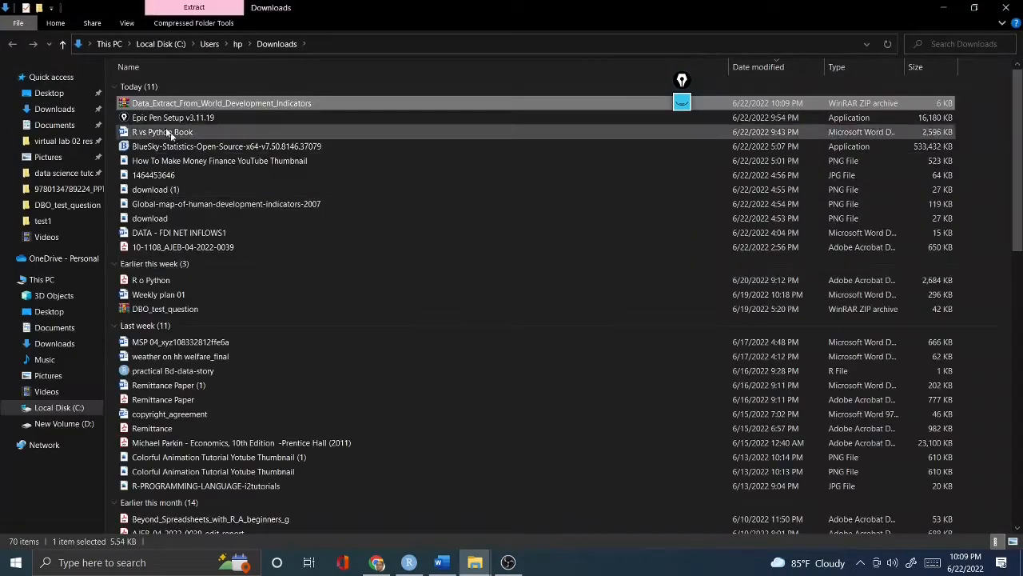
Step: Copy the Data_Extract_From_World_Development_Indicators archive and minimize the open windows to reach the desktop
right_click(148, 104)
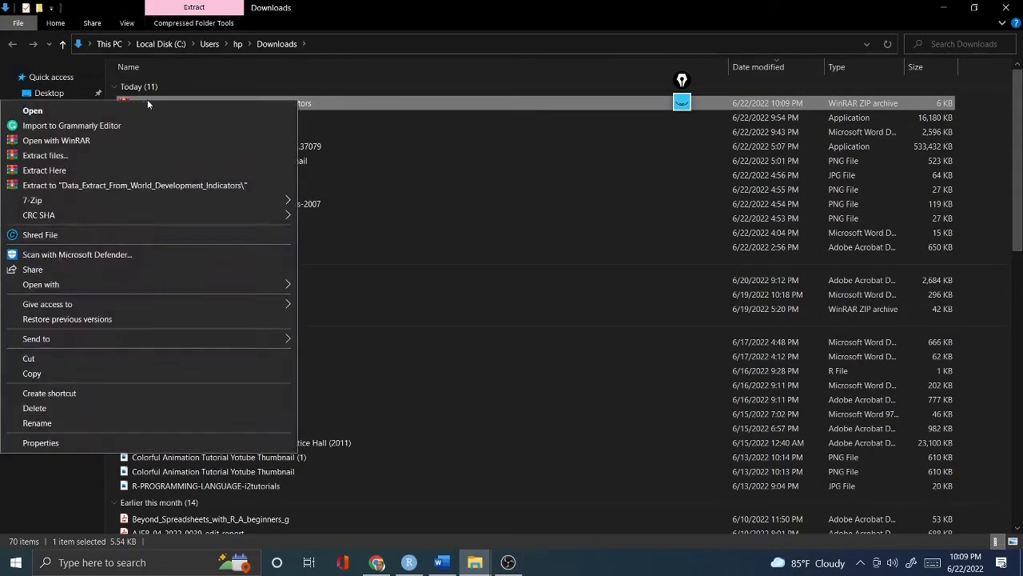
click(28, 374)
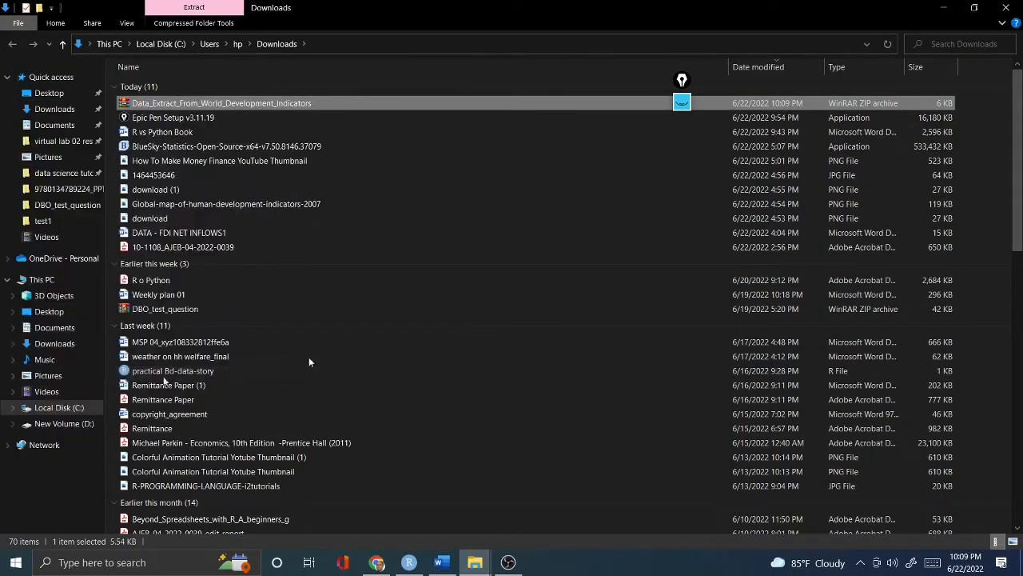
click(943, 7)
click(949, 9)
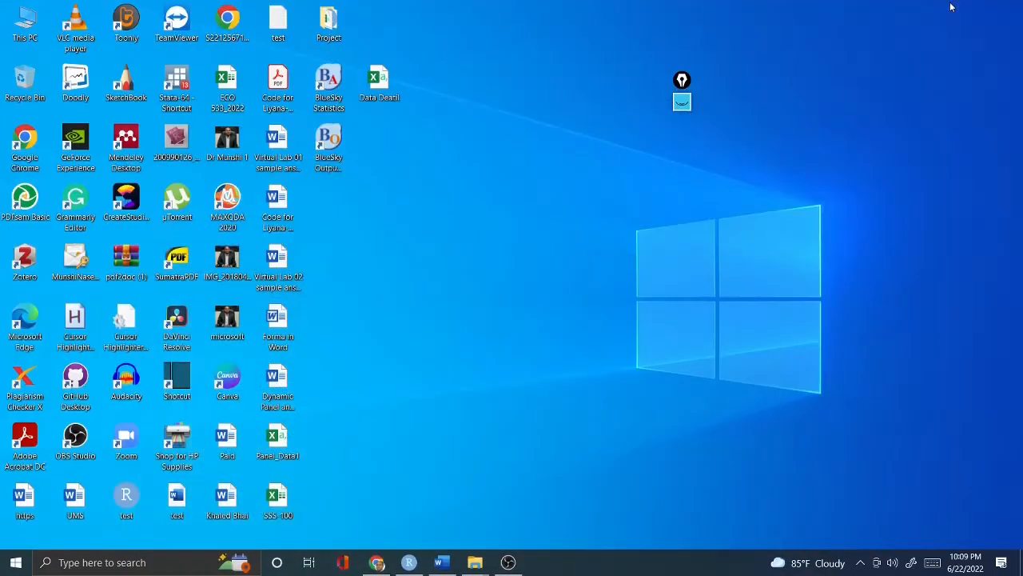
Step: Create a new desktop folder named vle and open it
right_click(545, 191)
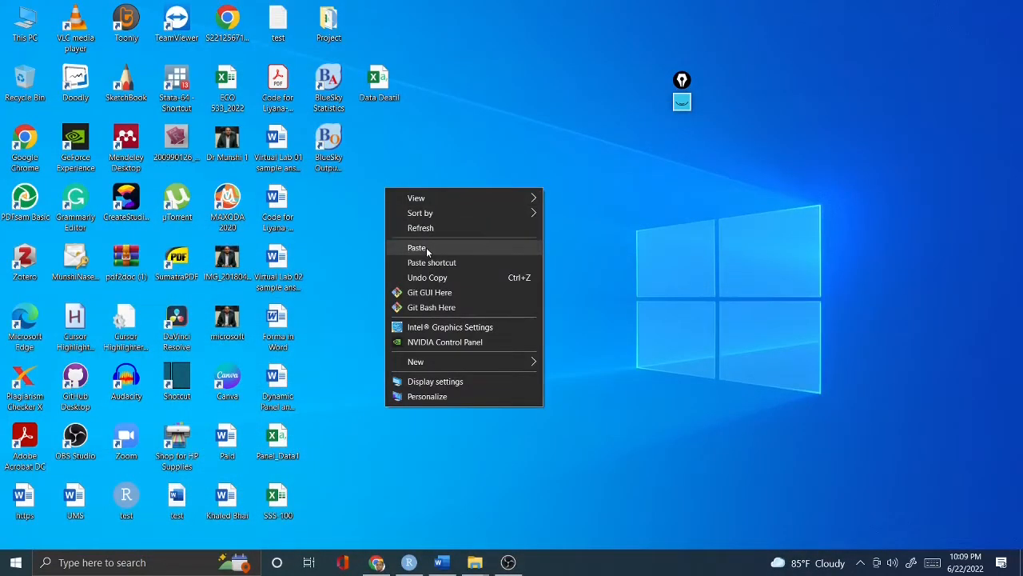
mouse_move(520, 362)
click(581, 362)
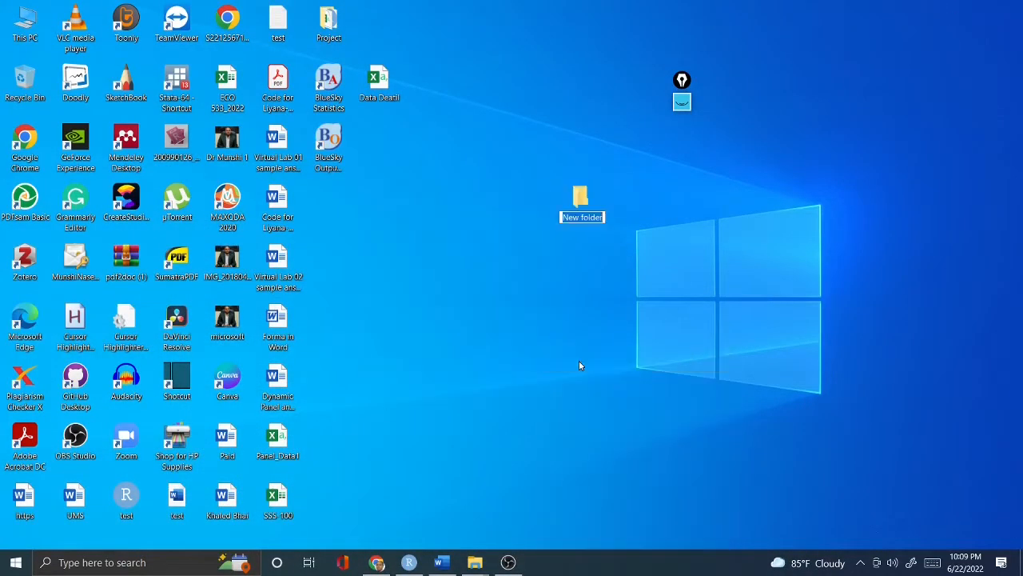
text(vle)
key(Return)
key(Return)
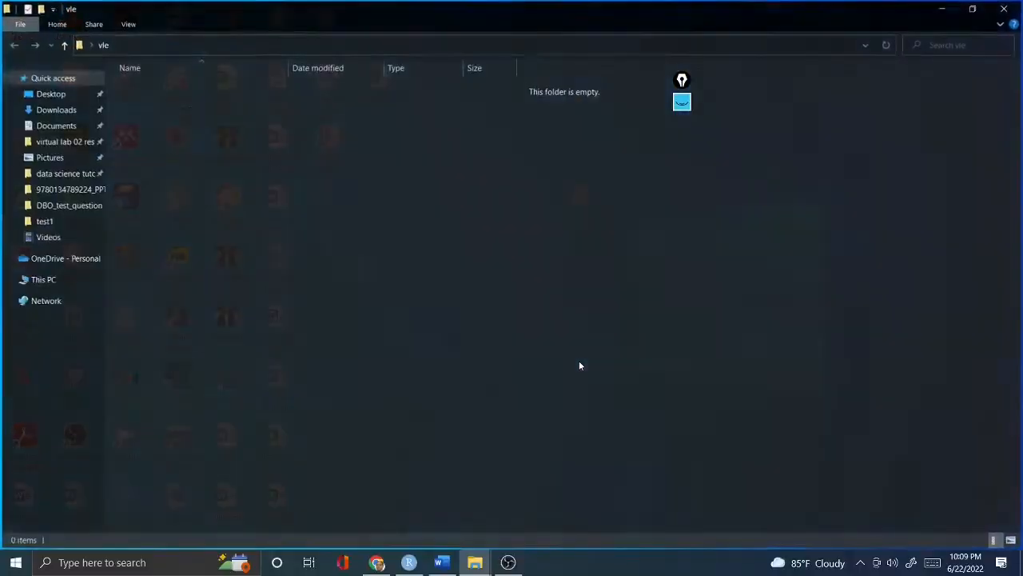
Step: Paste the copied World Development Indicators archive into the vle folder and extract its contents there
key(ctrl+v)
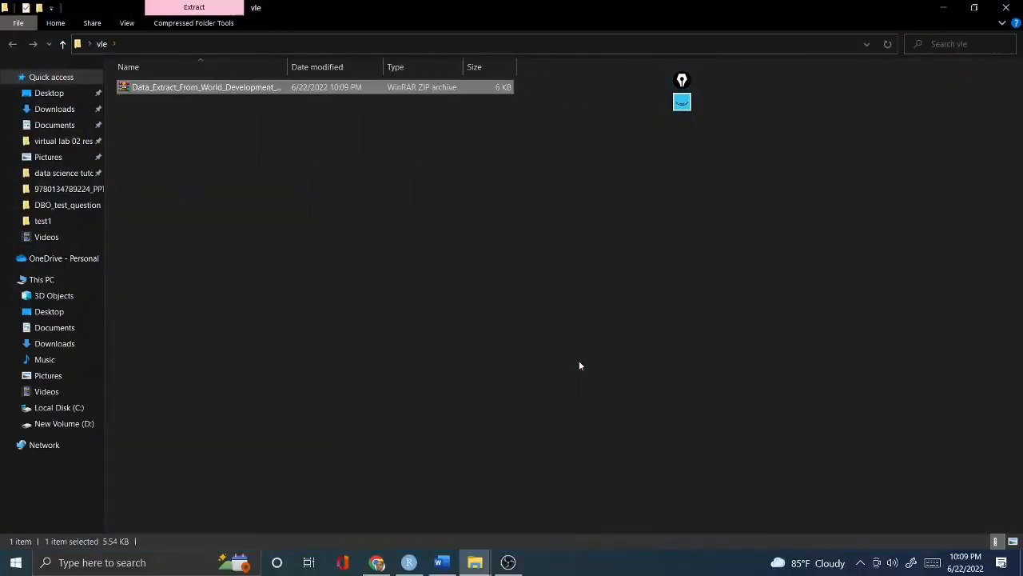
right_click(178, 90)
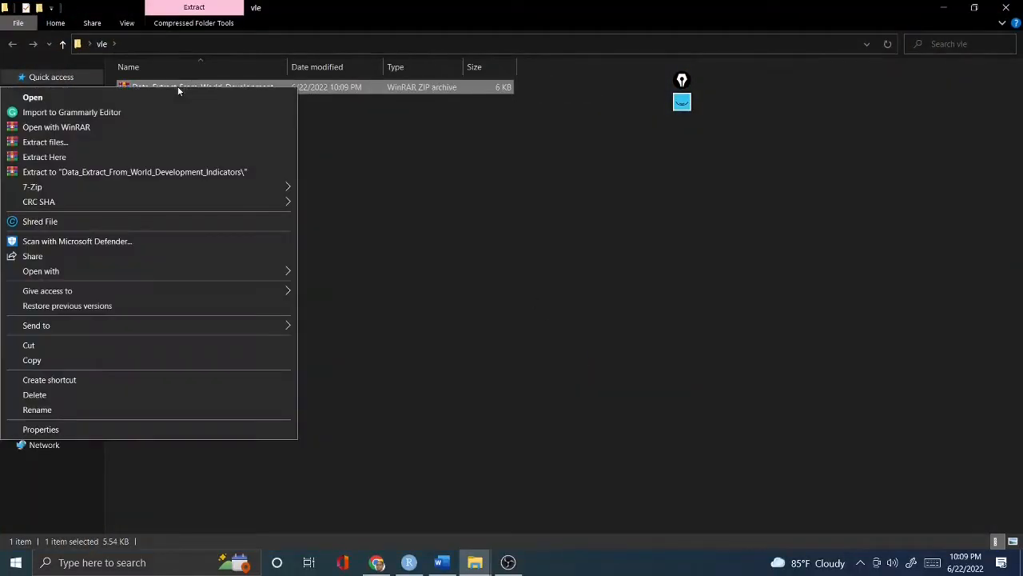
click(60, 156)
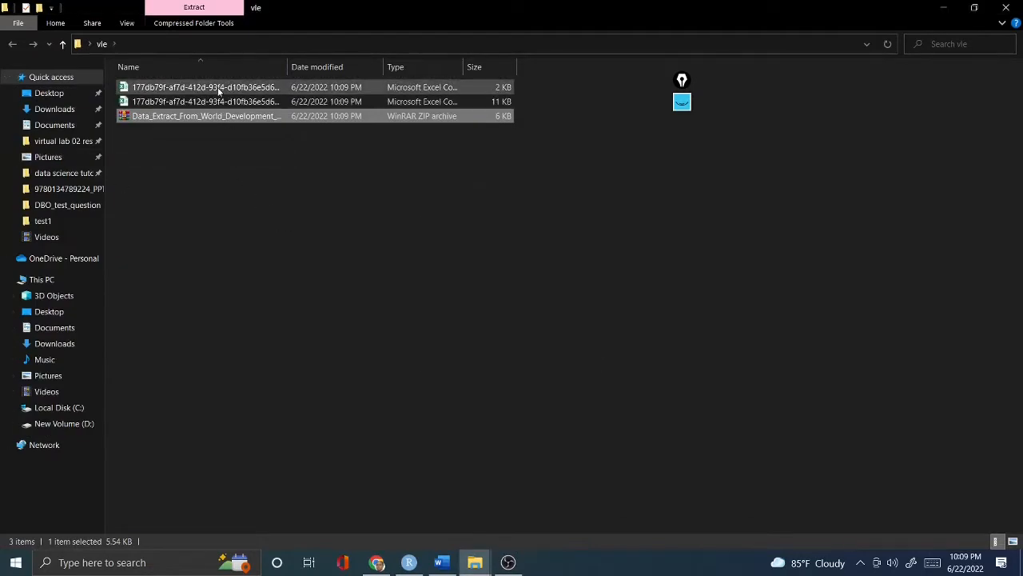
Step: Open both extracted CSV files, close the Series - Metadata one, and maximize the Data workbook
click(219, 92)
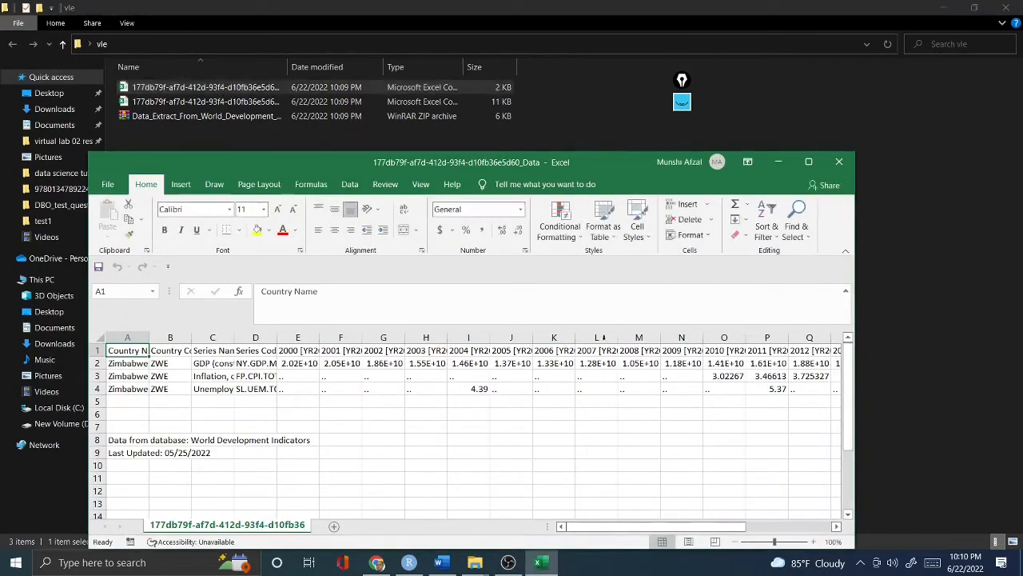
click(248, 102)
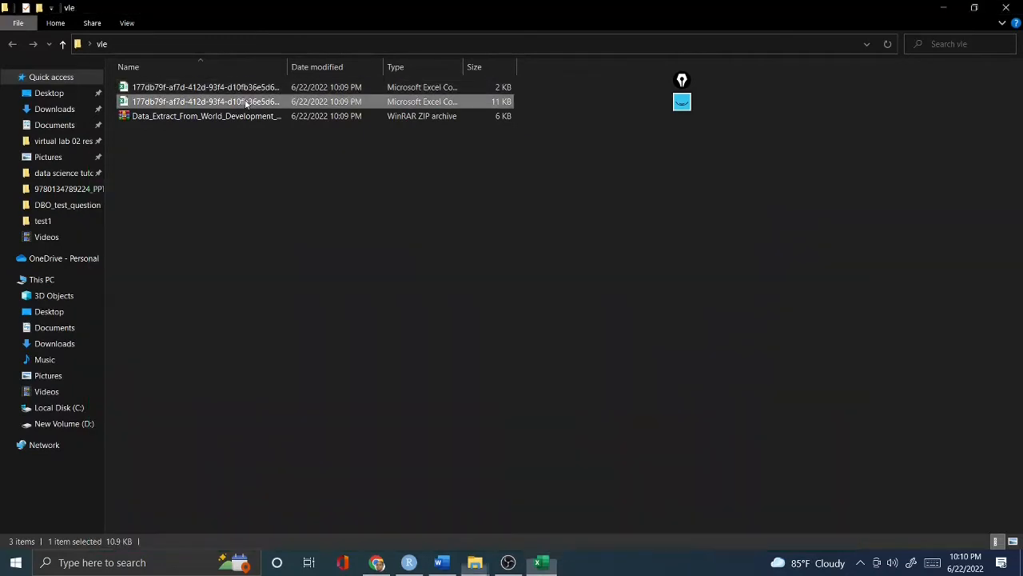
double_click(248, 102)
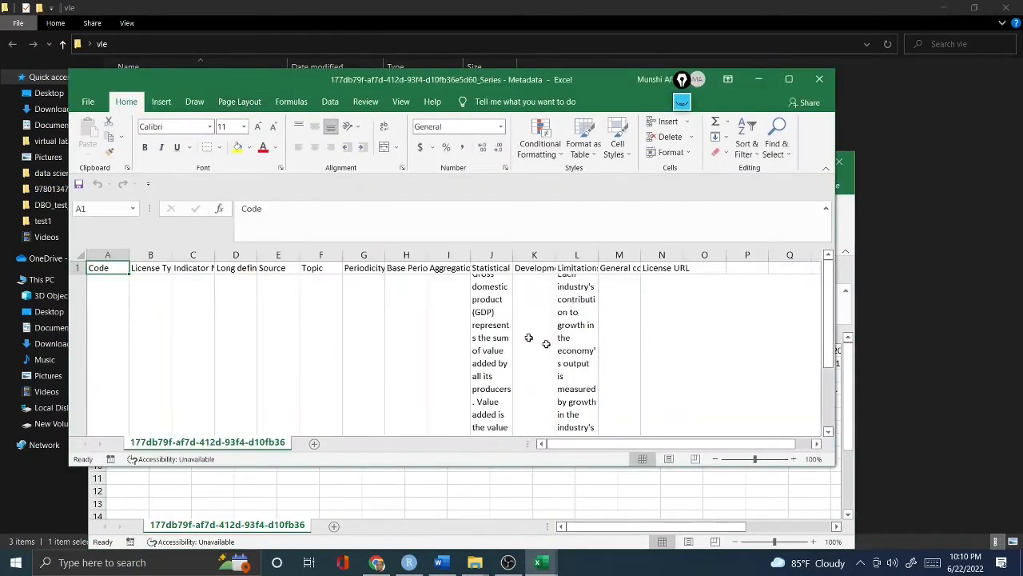
click(789, 79)
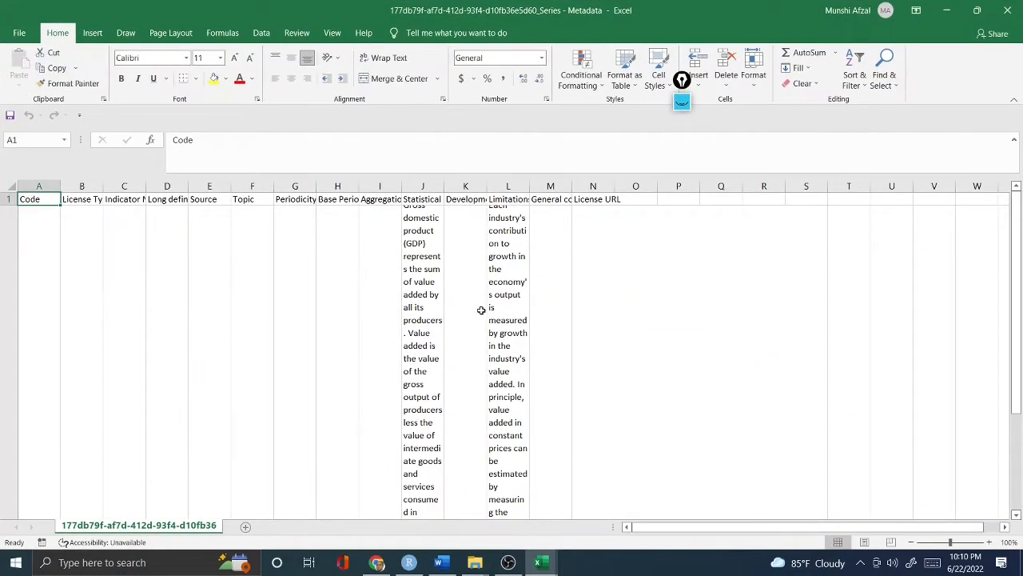
click(1007, 9)
click(808, 162)
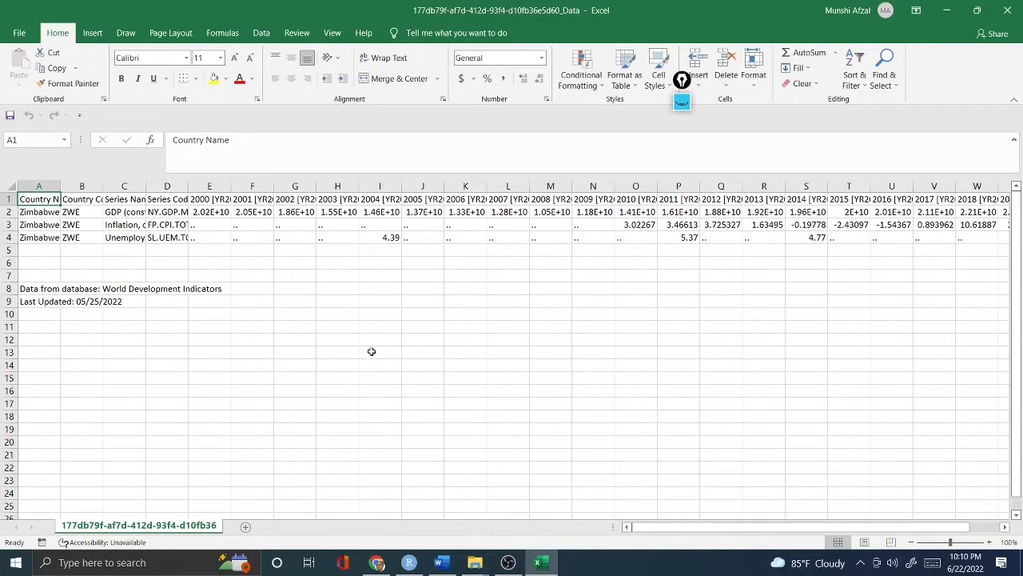
Step: Add an empty sheet to the Data workbook and create a separate blank workbook
click(246, 528)
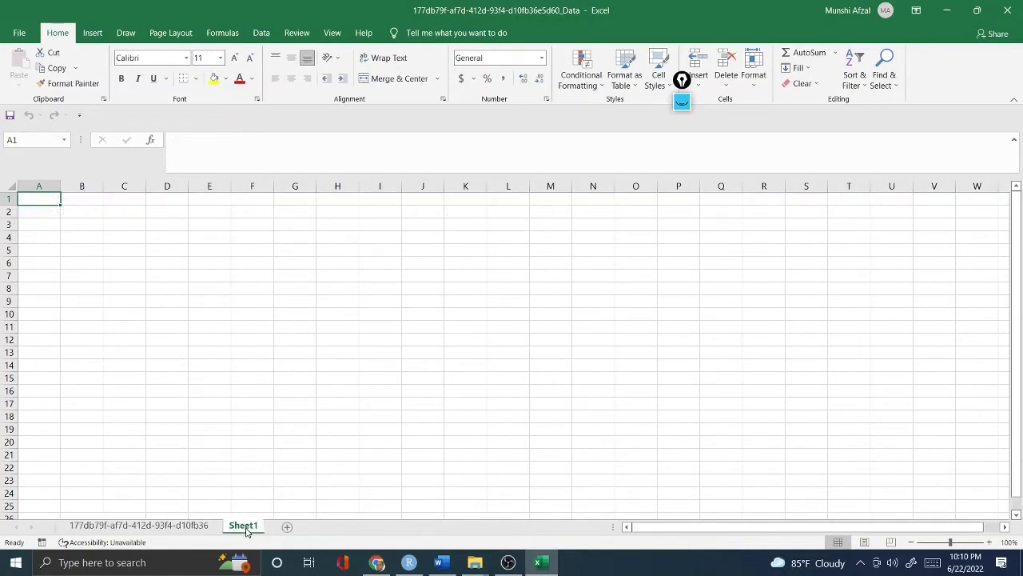
click(18, 36)
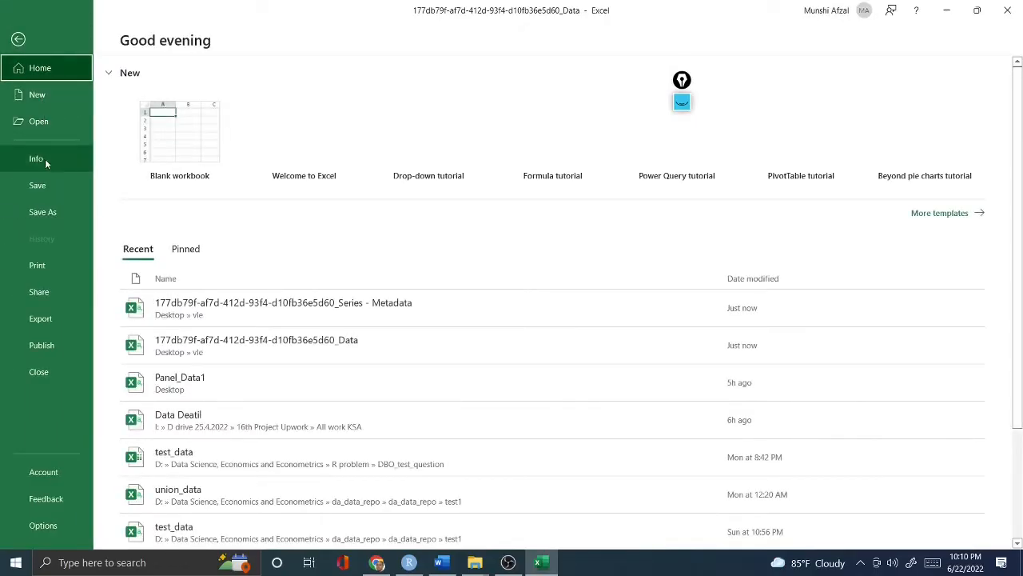
click(169, 142)
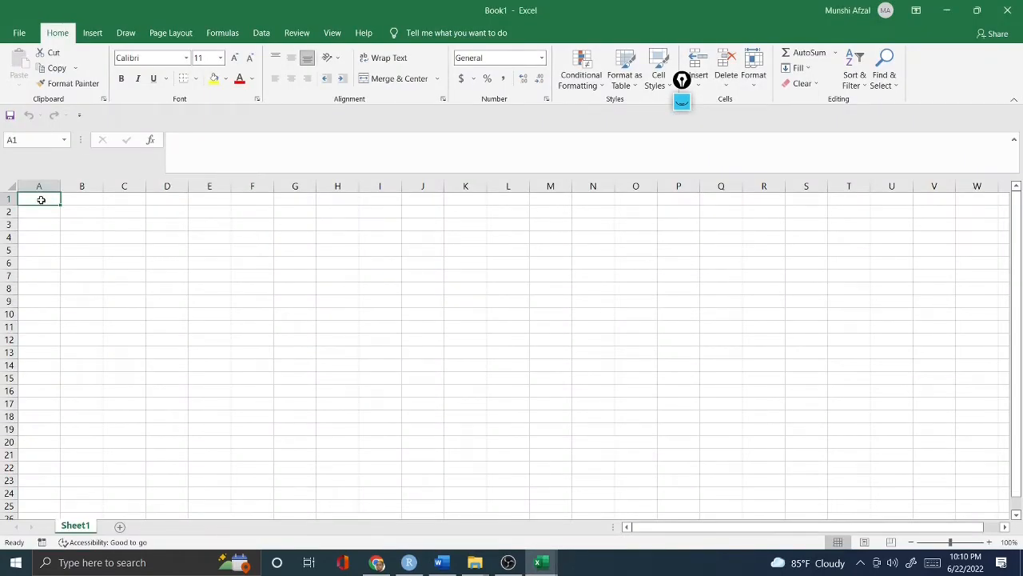
Step: Enter the headers Year, Real_GDP, Inflation and Unemploy_rate in A1:D1 and widen column D to fit its header
text(Year)
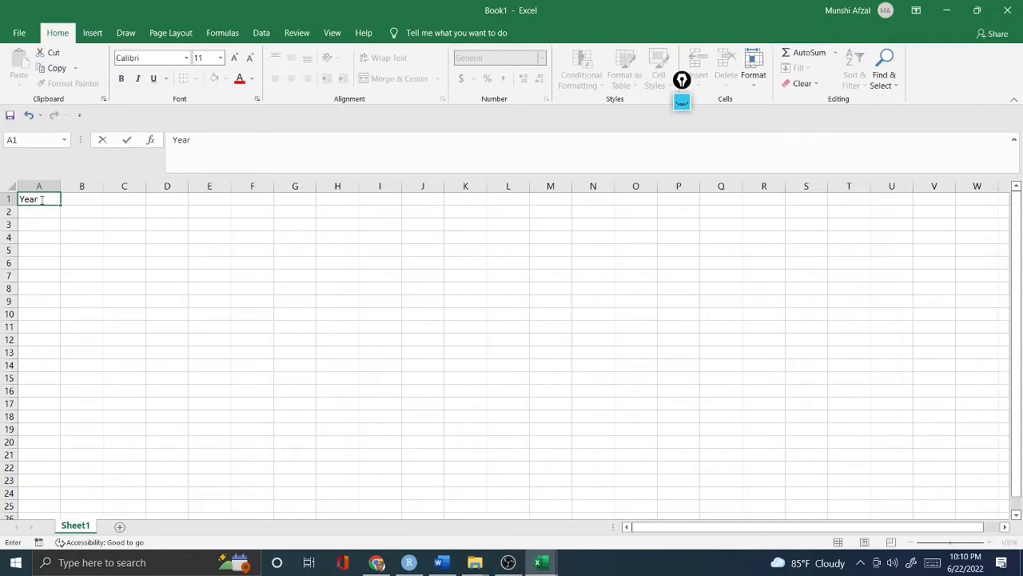
click(88, 199)
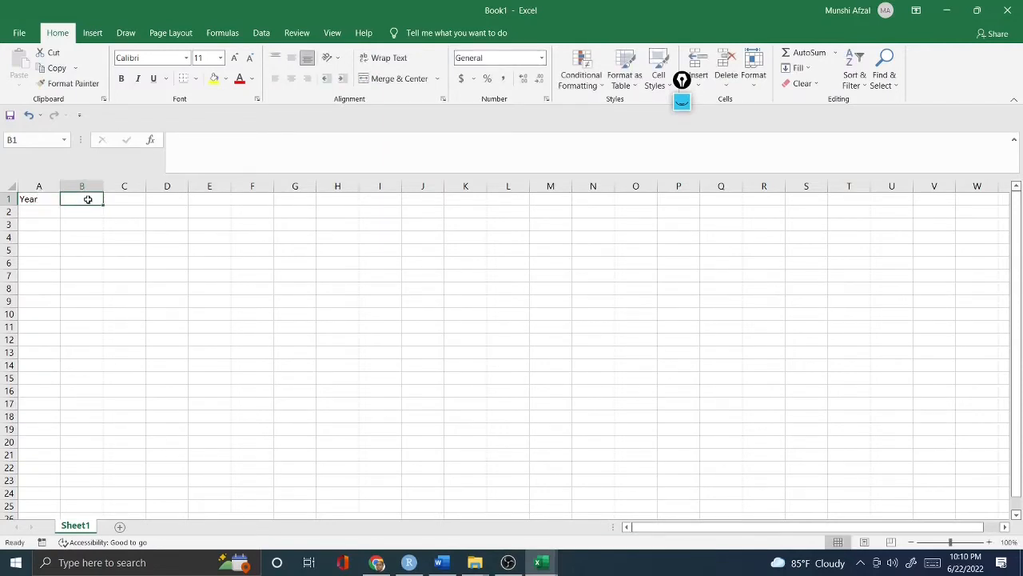
text(Real_GDP)
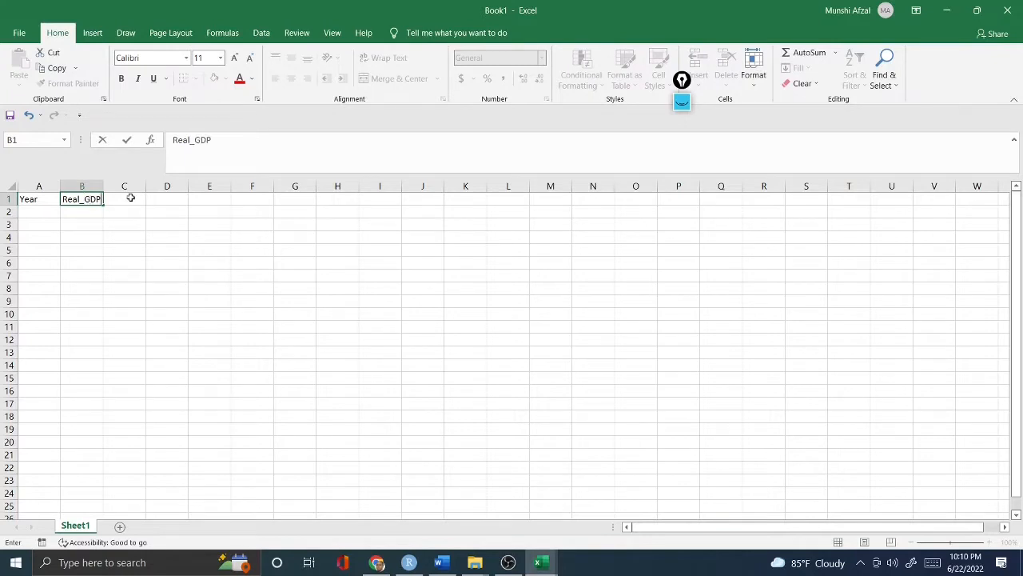
click(131, 197)
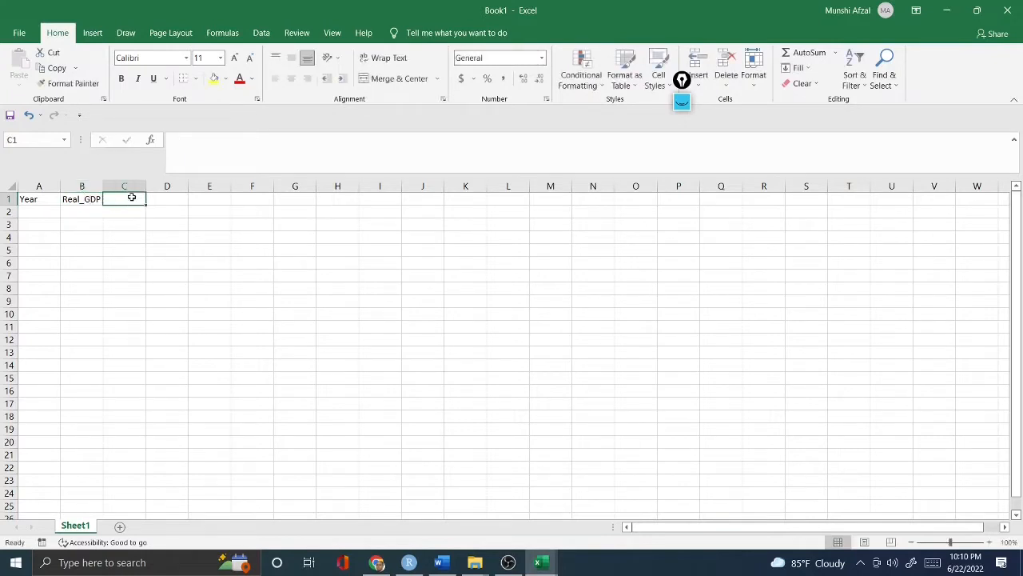
text(Inflation)
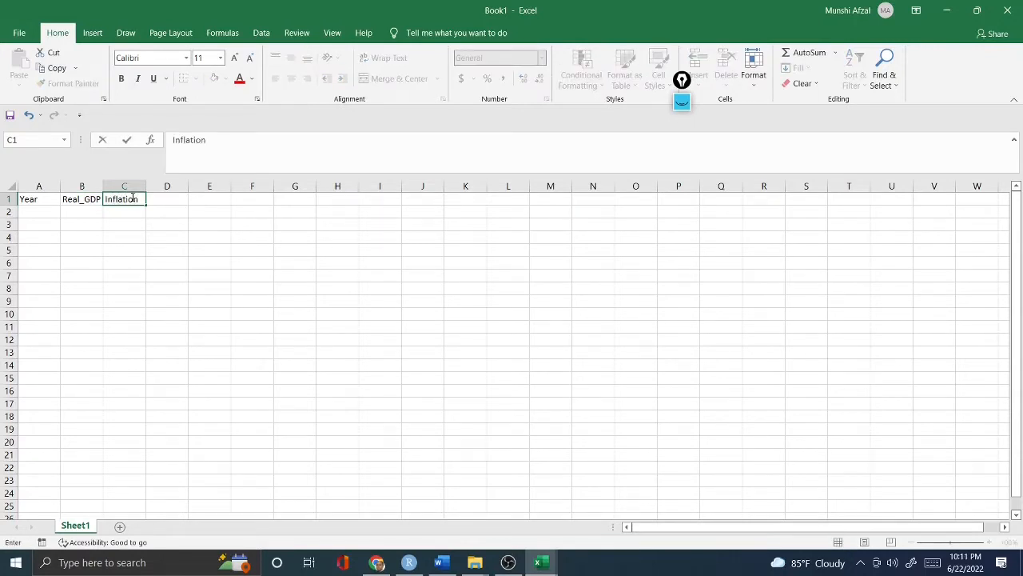
click(172, 202)
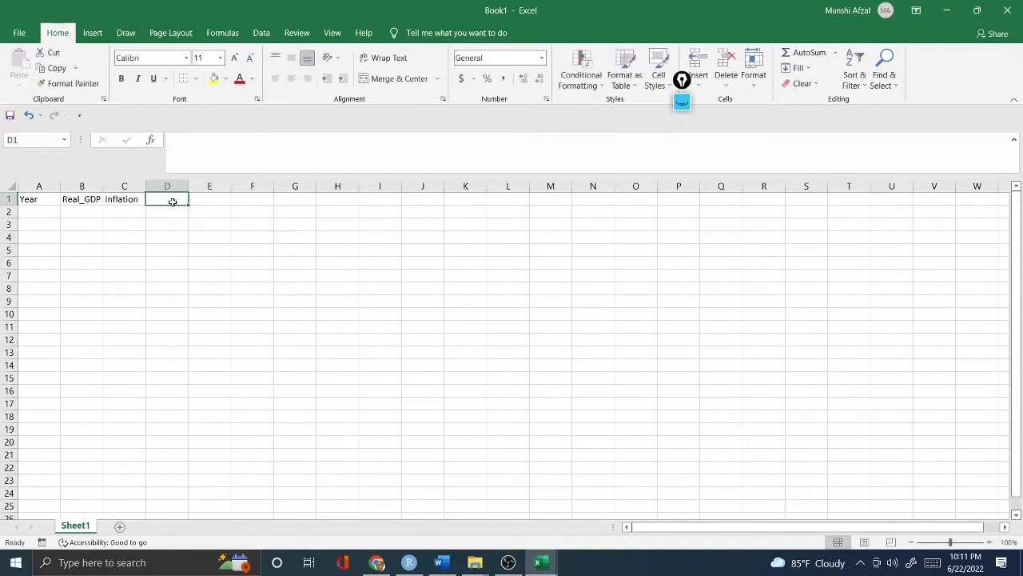
text(Unemploy_rate)
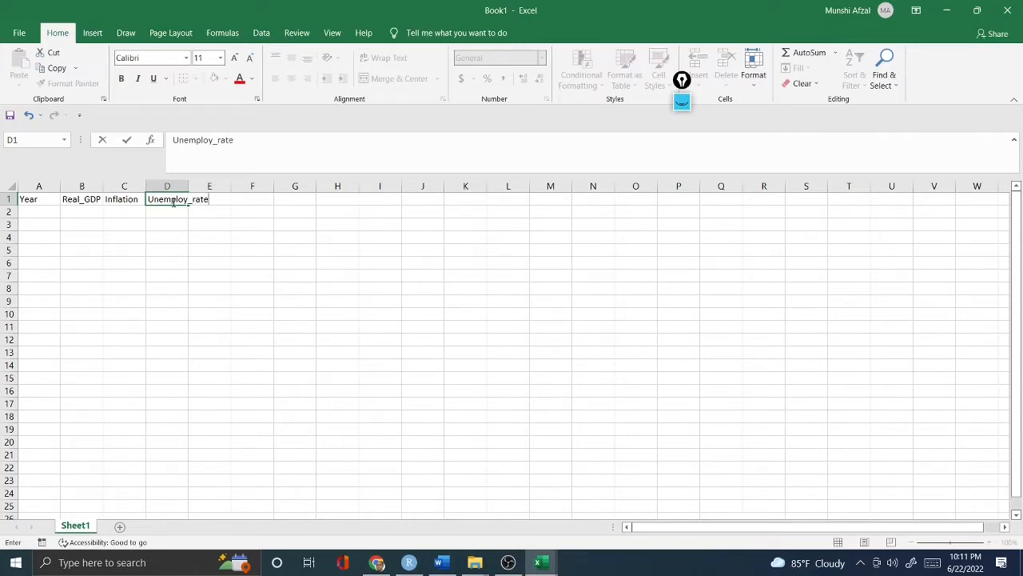
click(276, 288)
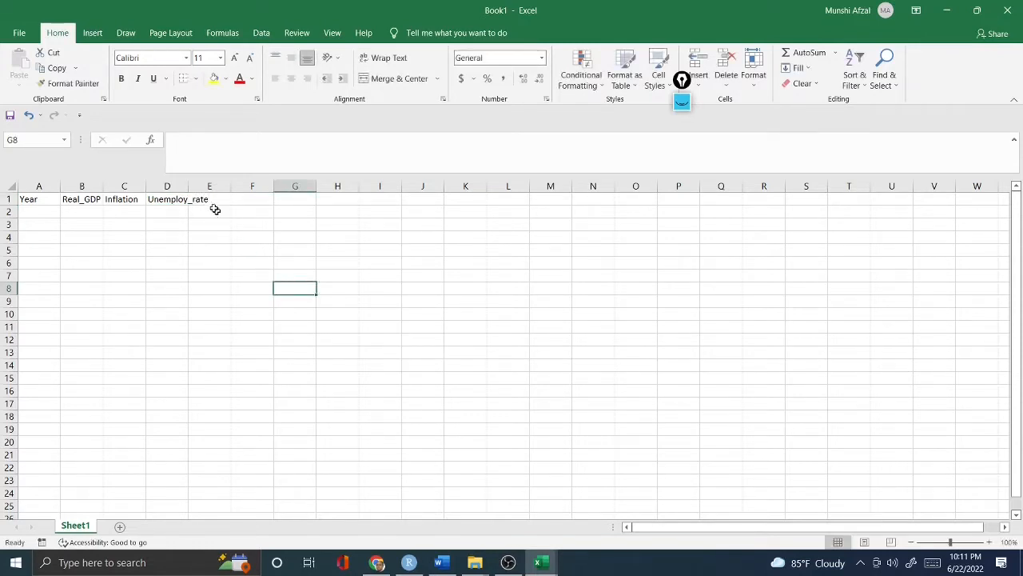
drag(189, 185, 227, 184)
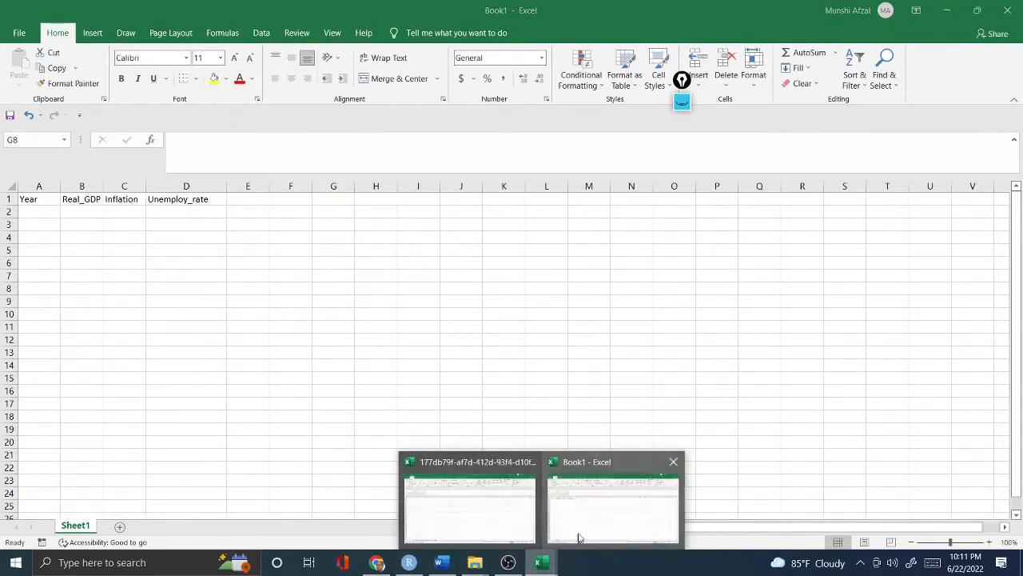
Step: Enter the years 2000, 2001 and 2002 in cells A2:A4 under the Year header
click(38, 209)
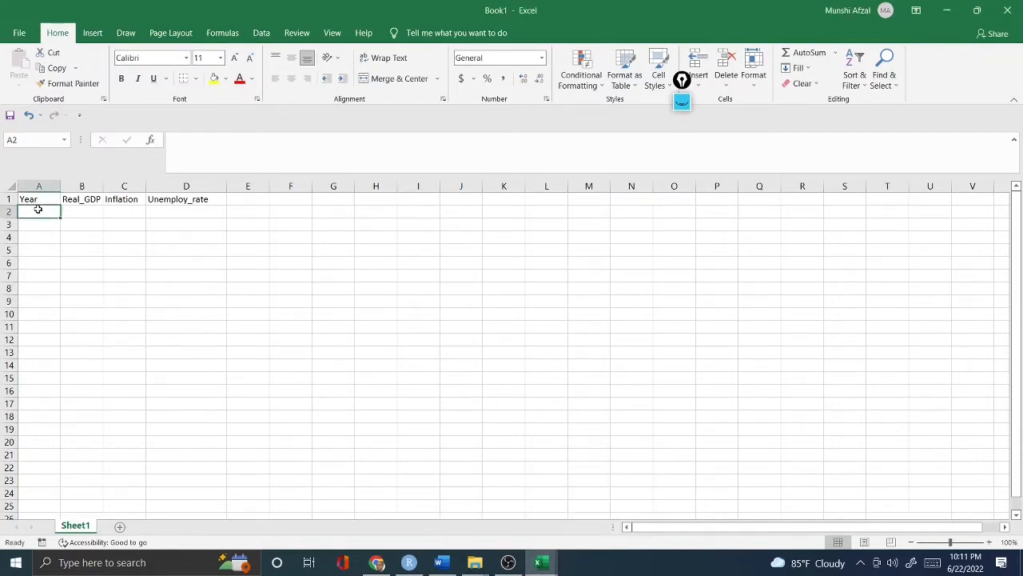
text(200)
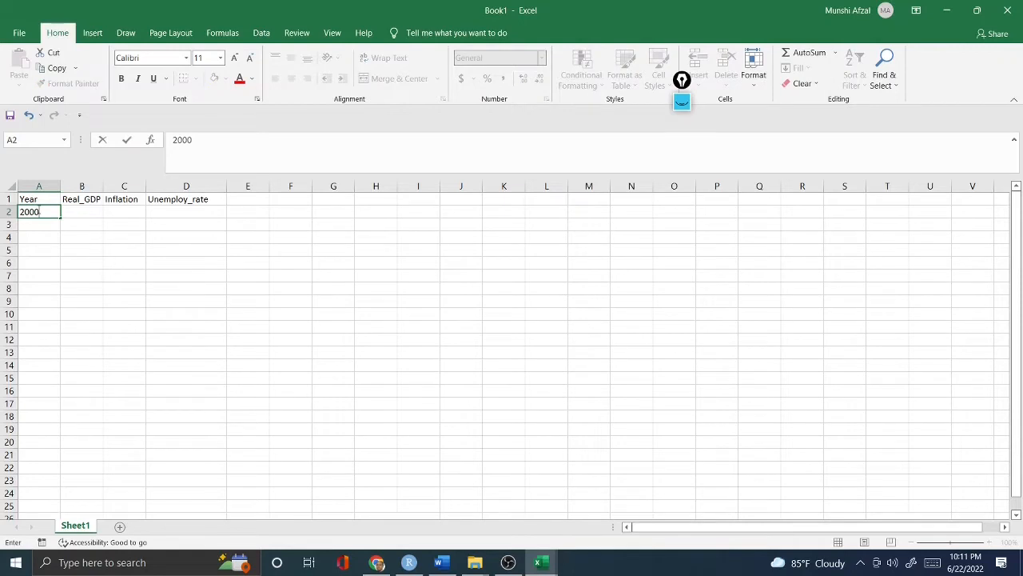
text(0)
click(36, 225)
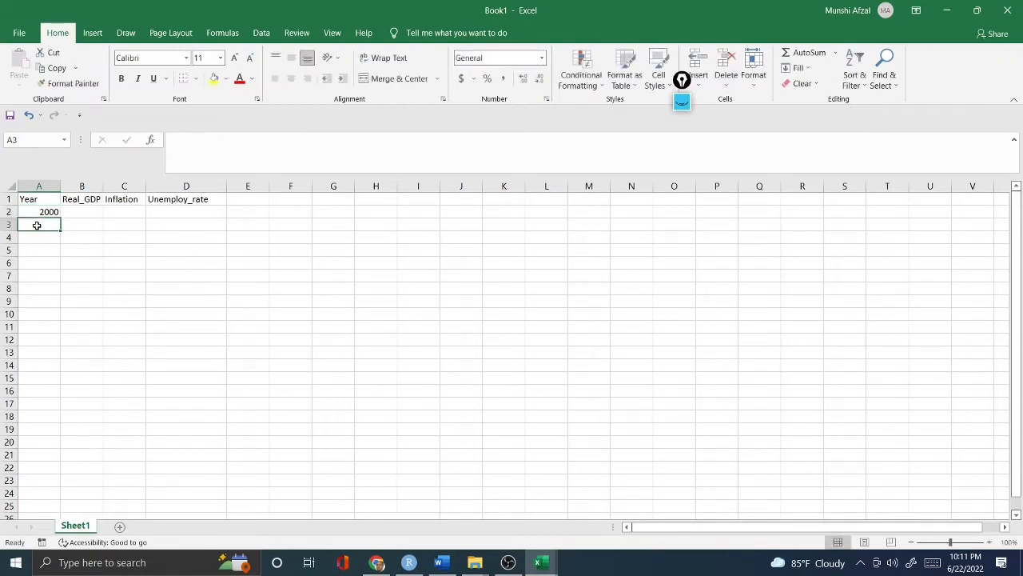
text(200)
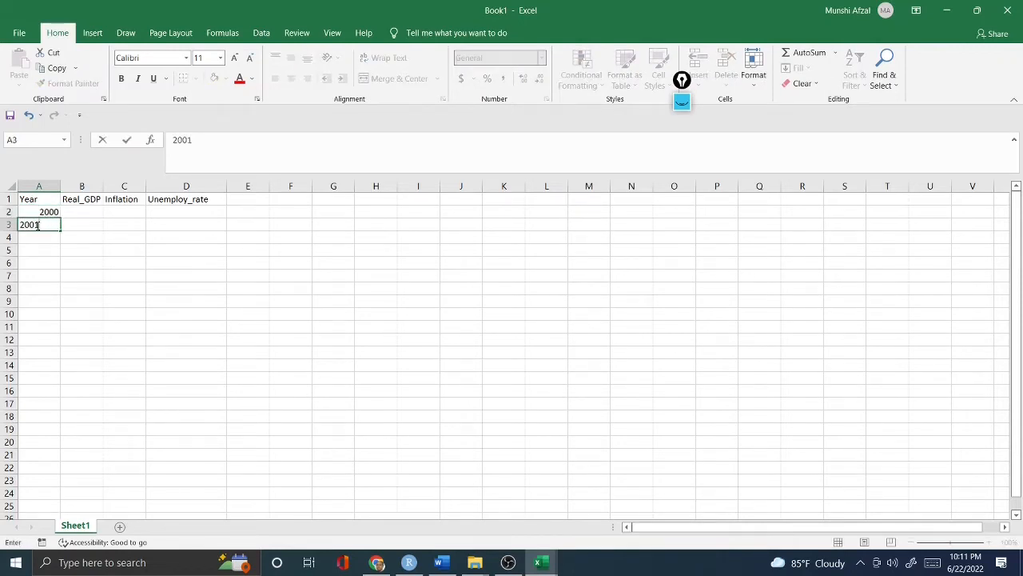
text(1)
click(38, 239)
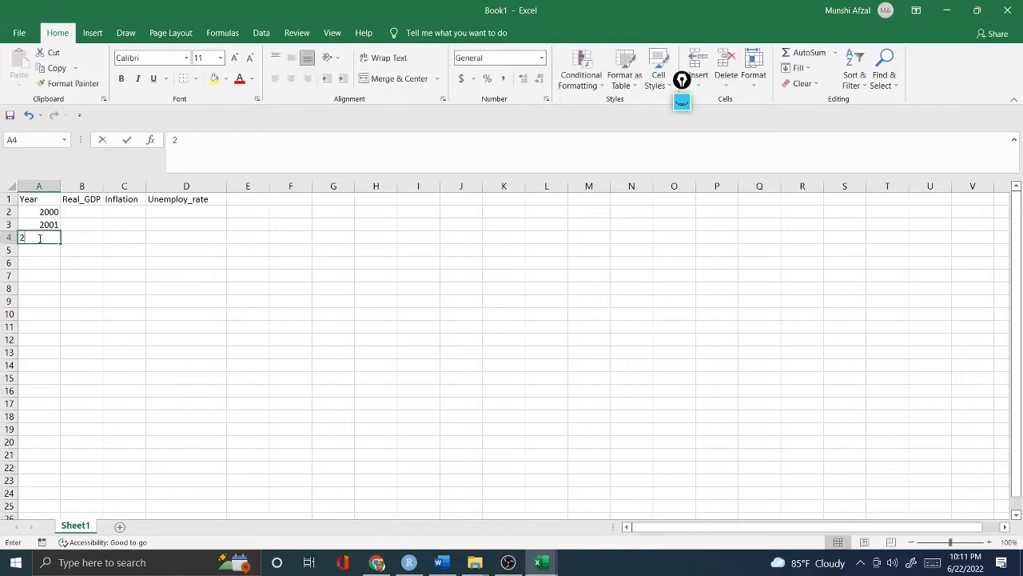
text(2002)
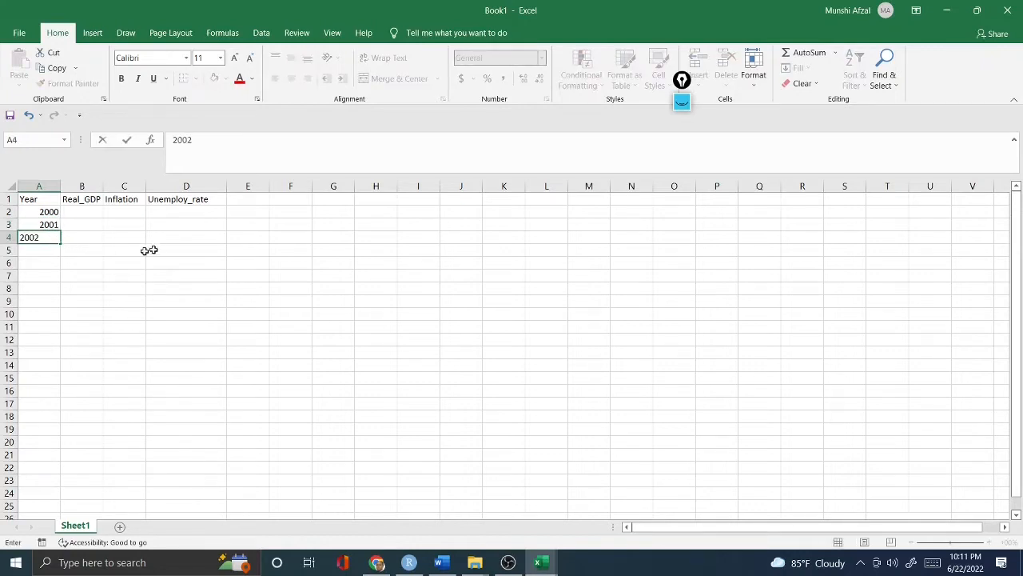
click(88, 211)
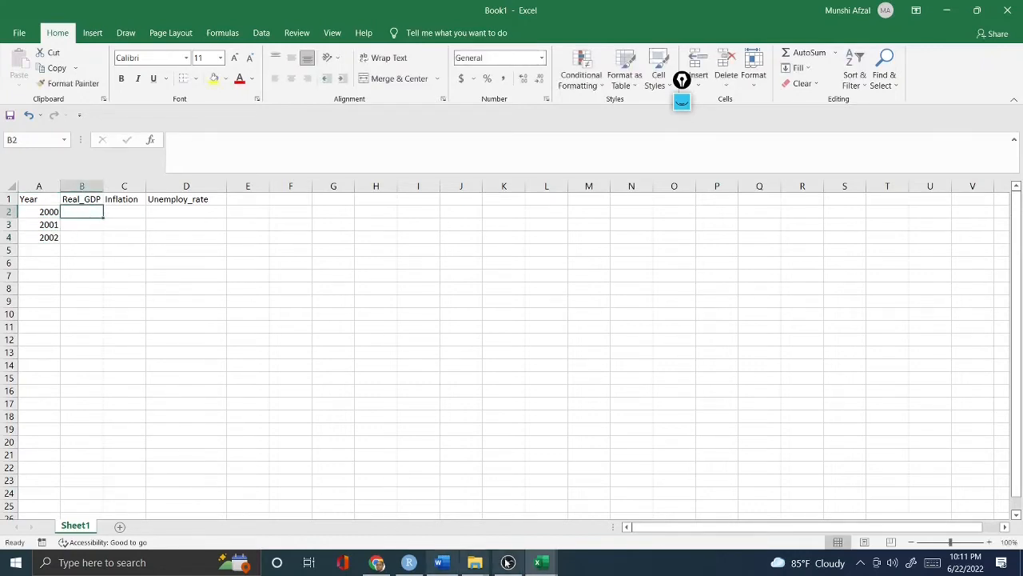
Step: In the Data workbook's original data sheet, copy Zimbabwe's GDP (constant 2015 US$) values for 2000 to 2020 from E2:Y2
mouse_move(531, 557)
click(468, 512)
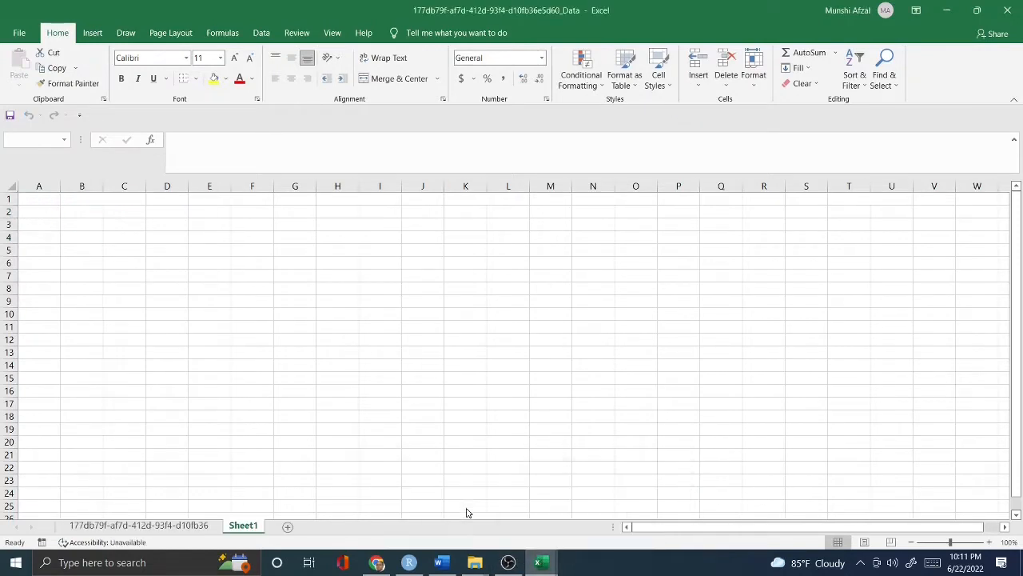
mouse_move(557, 569)
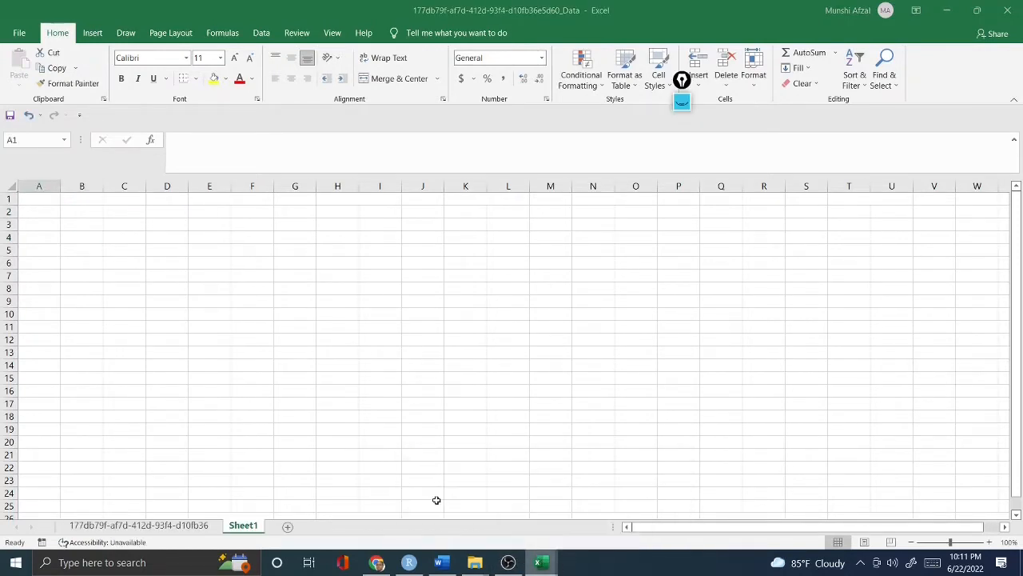
click(204, 526)
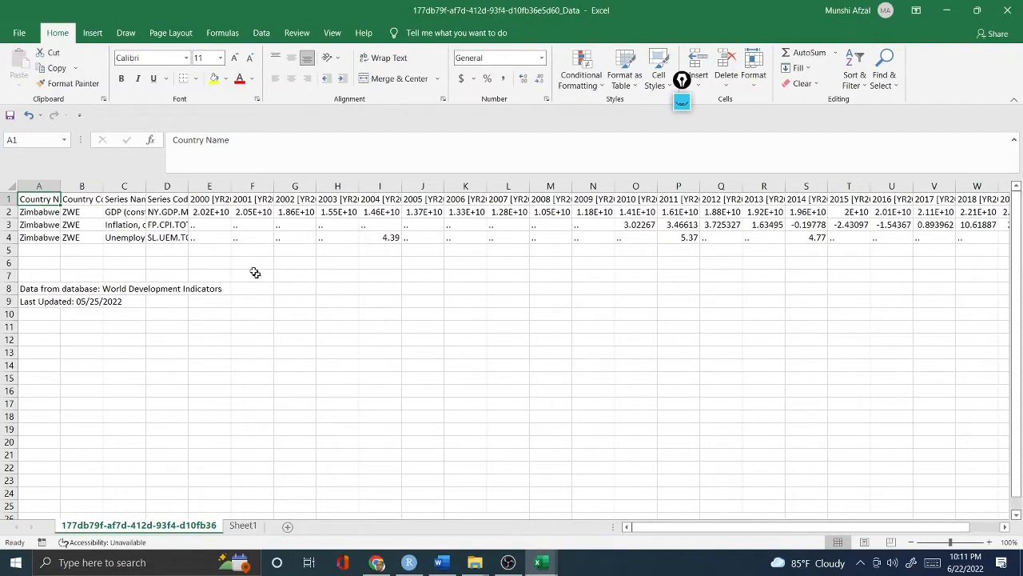
click(108, 211)
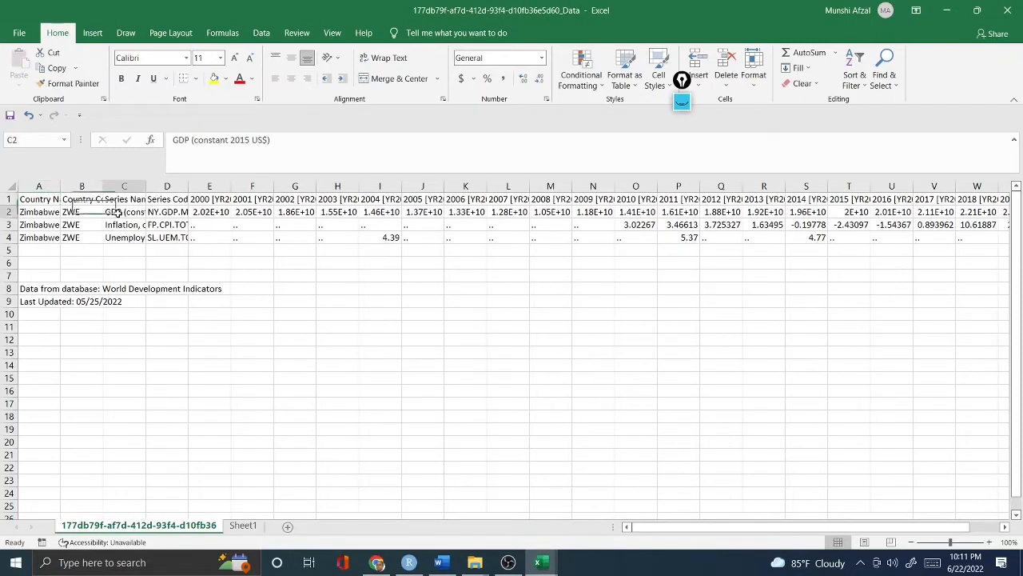
drag(195, 212, 939, 213)
right_click(912, 211)
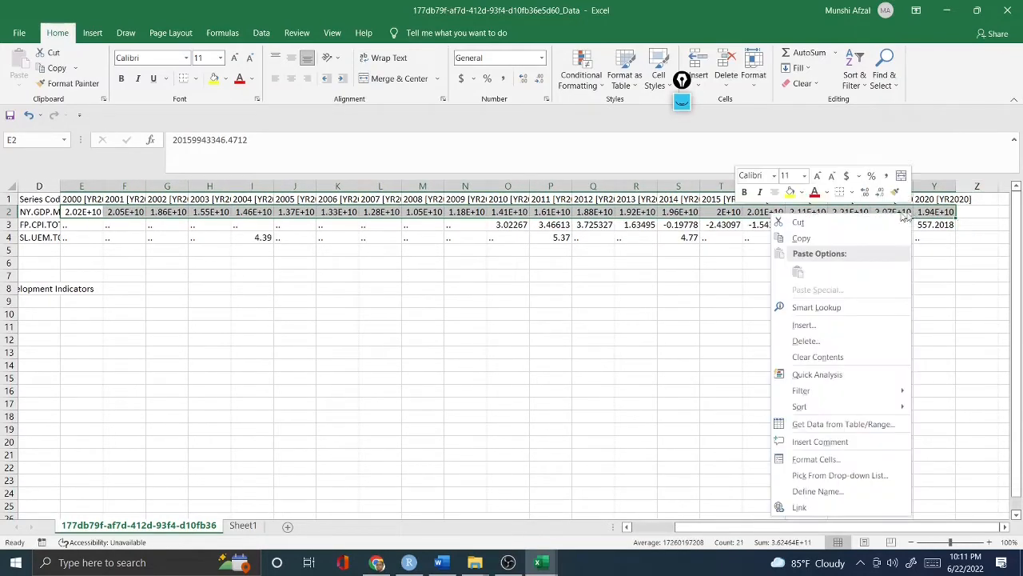
click(806, 237)
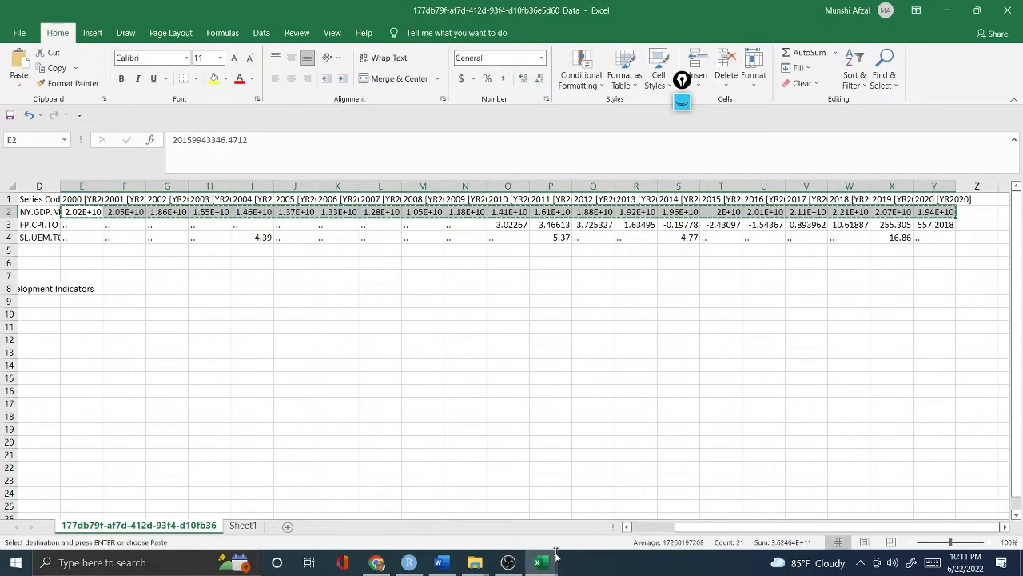
Step: Switch to the Book1 workbook and paste the copied GDP values transposed into the Real_GDP column, starting at B2
mouse_move(538, 562)
click(610, 512)
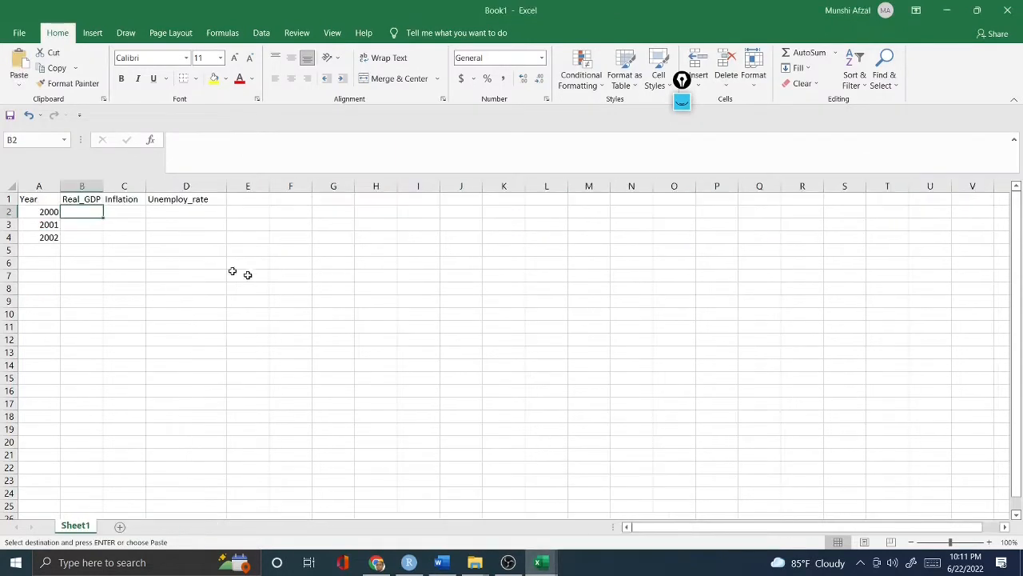
right_click(79, 216)
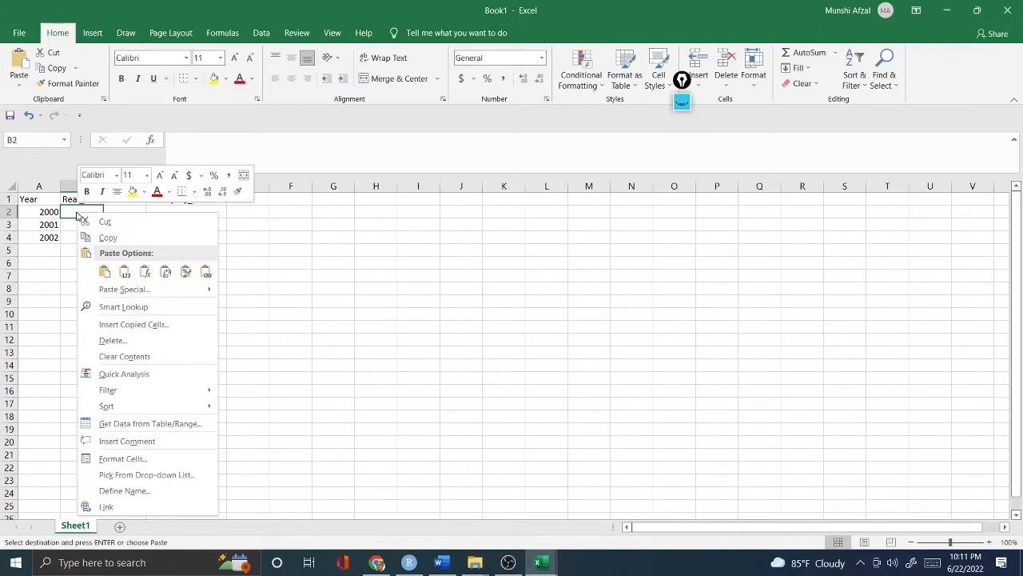
click(125, 271)
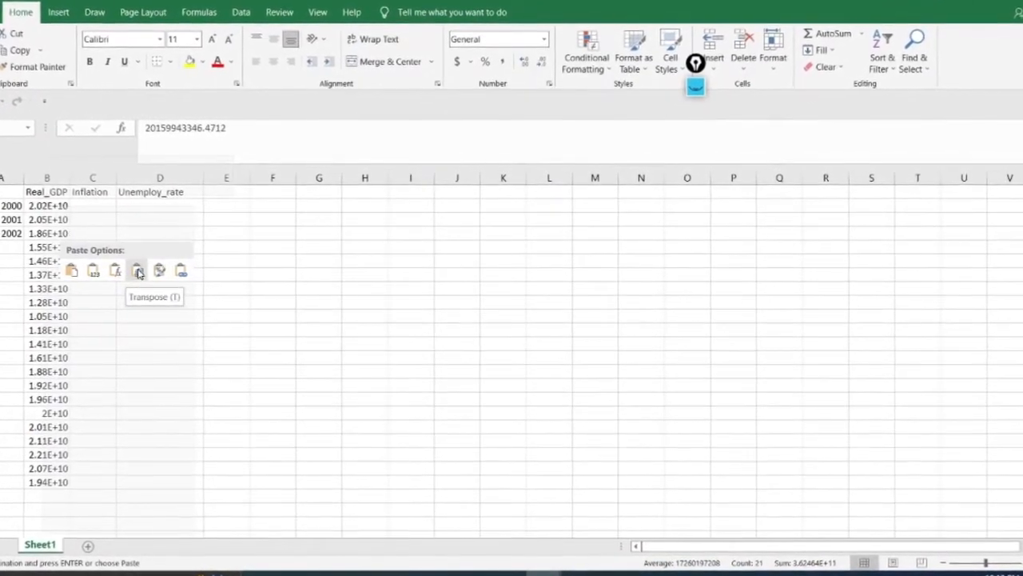
click(138, 271)
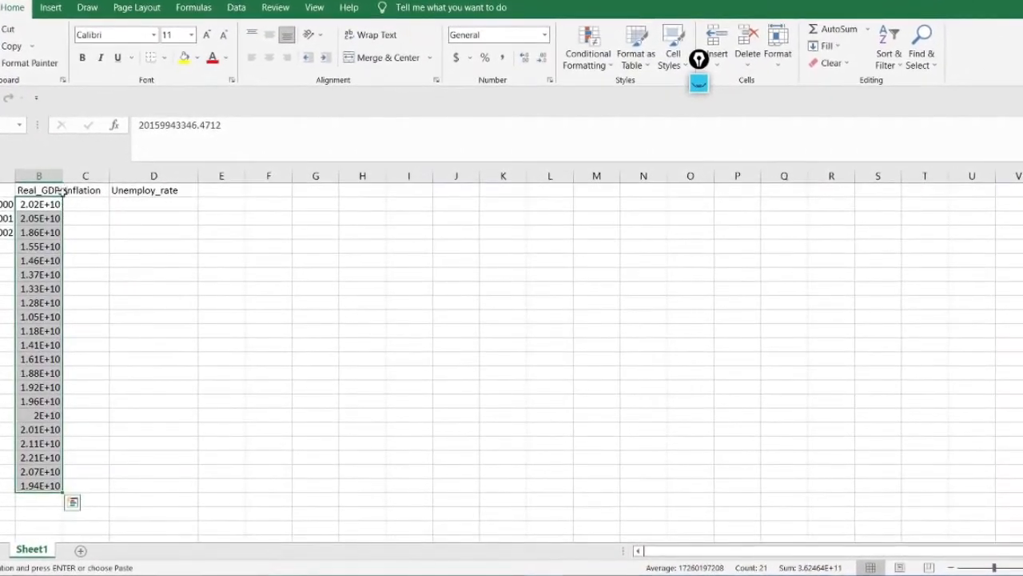
Step: Apply the Number format to the pasted Real_GDP values
click(546, 35)
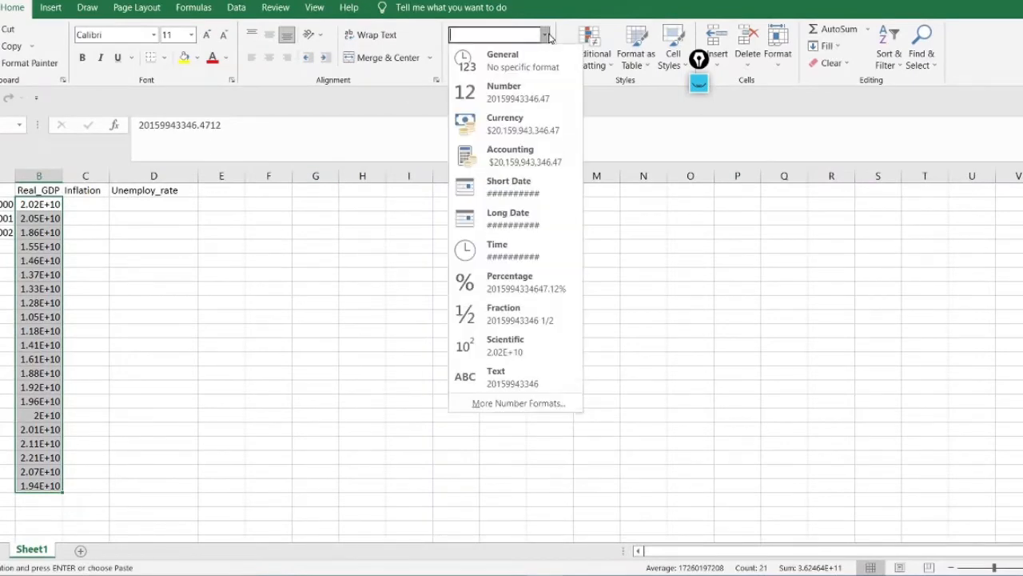
click(516, 92)
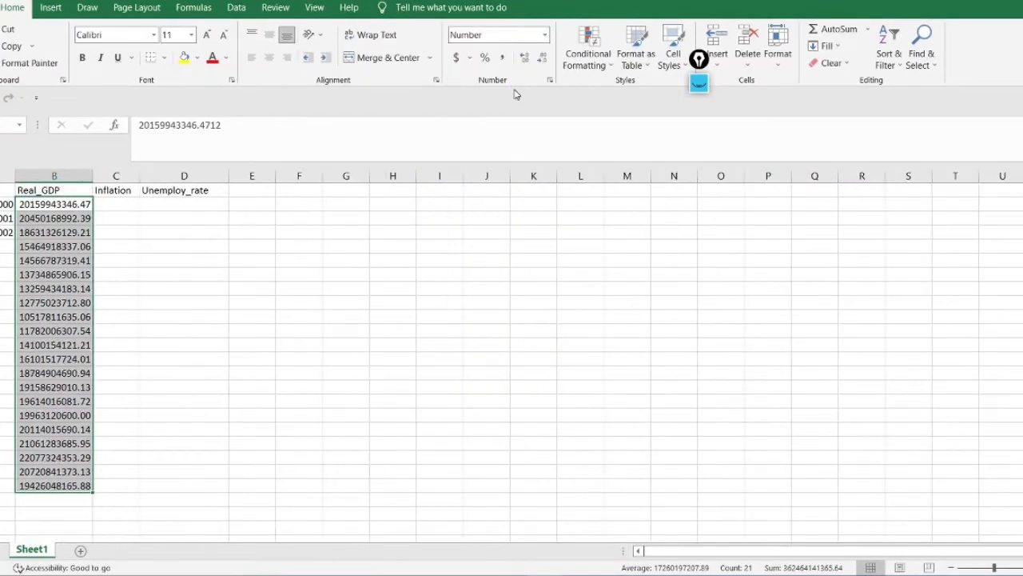
click(141, 308)
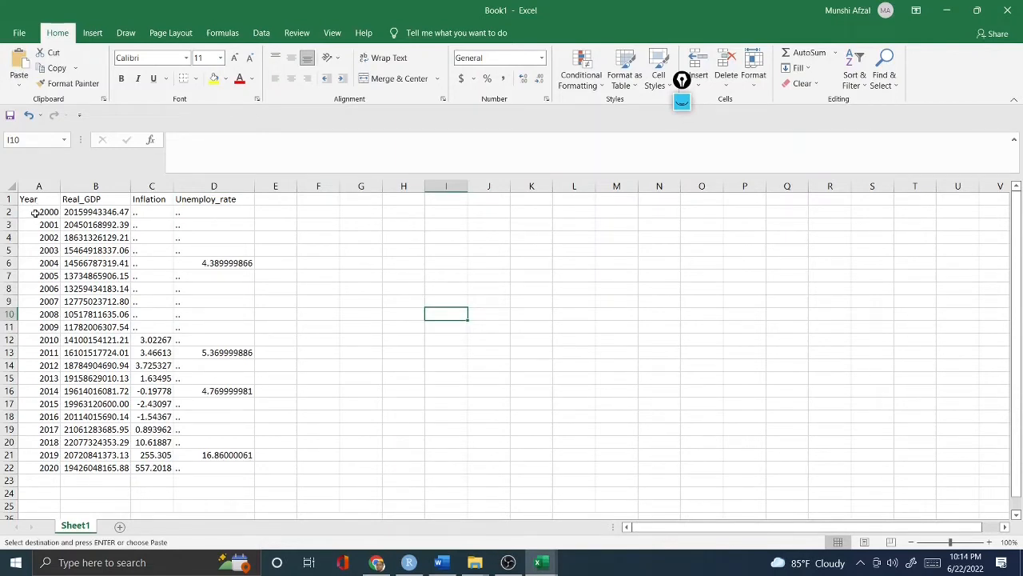
Step: Make the headers in A1:D1 bold and select the missing inflation entries for 2000 to 2009 in C2:C11
drag(30, 200, 236, 198)
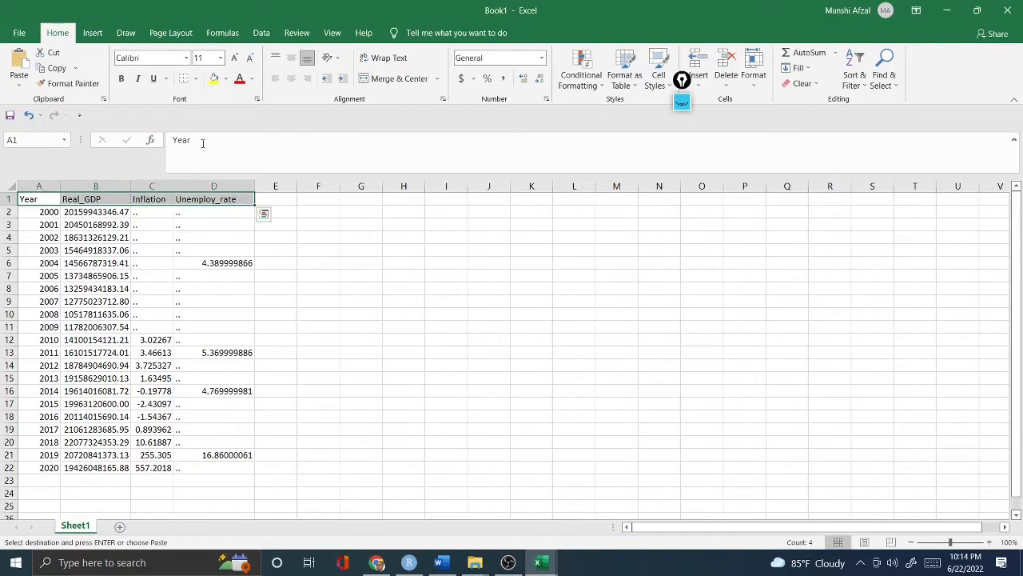
click(121, 78)
click(371, 259)
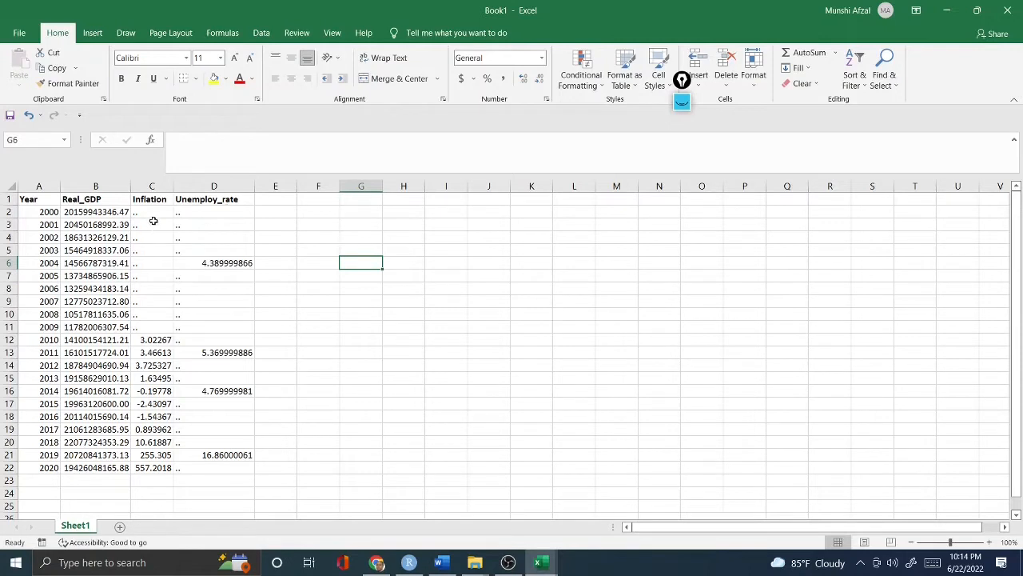
drag(151, 213, 155, 328)
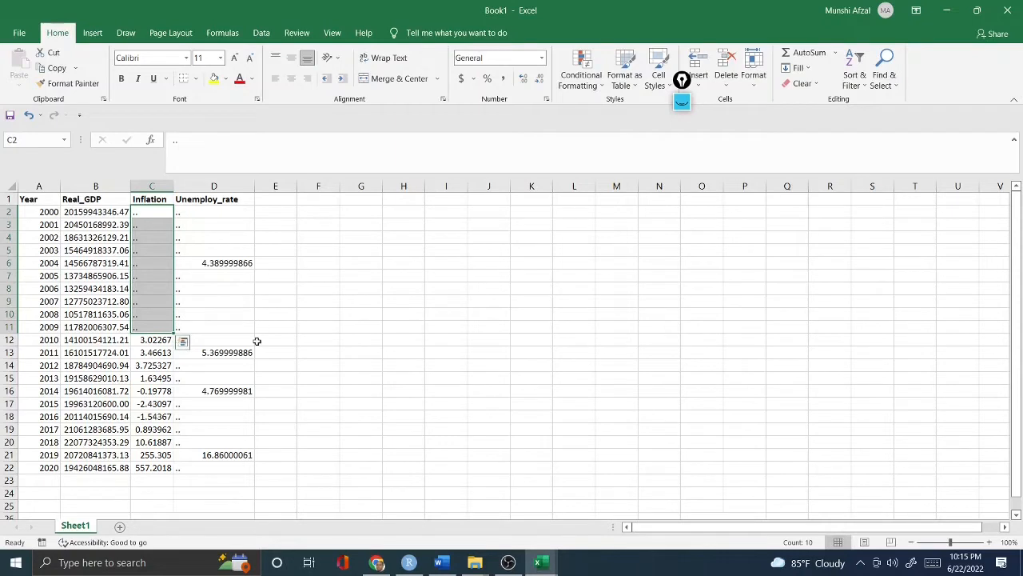
Step: Save the workbook in the Desktop's vle folder under the name R project as CSV (Comma delimited)
click(9, 116)
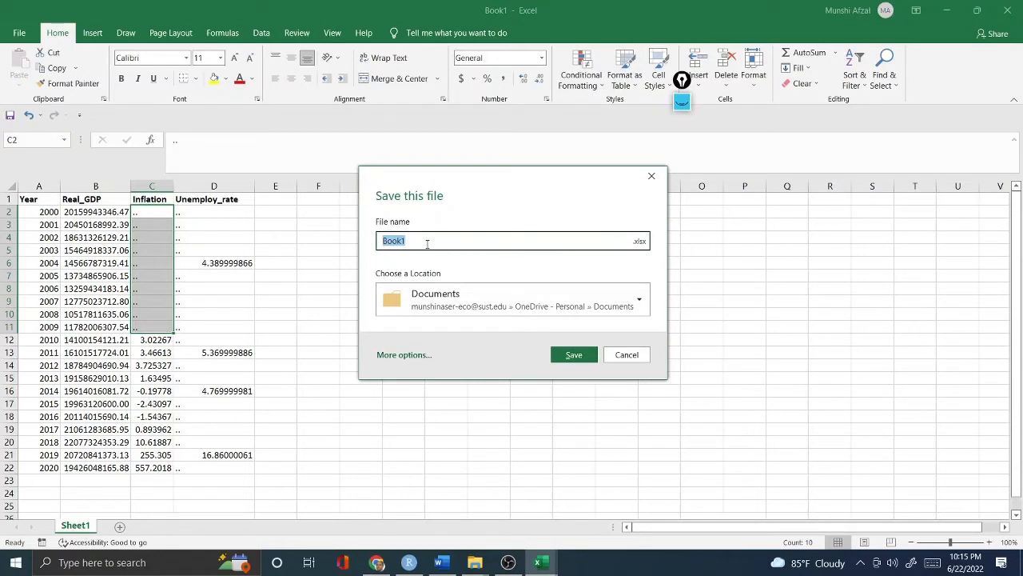
text(R project)
click(400, 359)
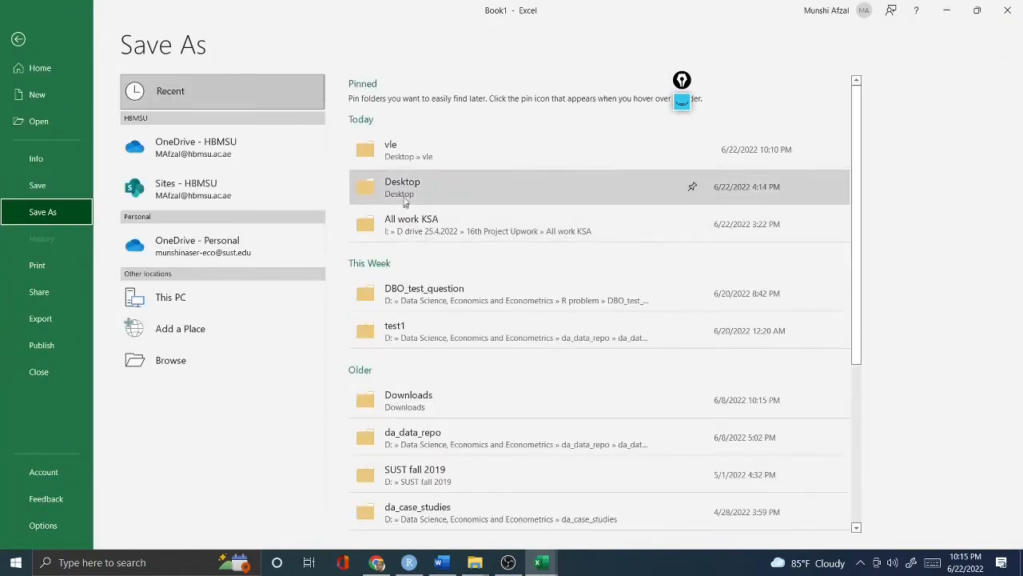
click(399, 149)
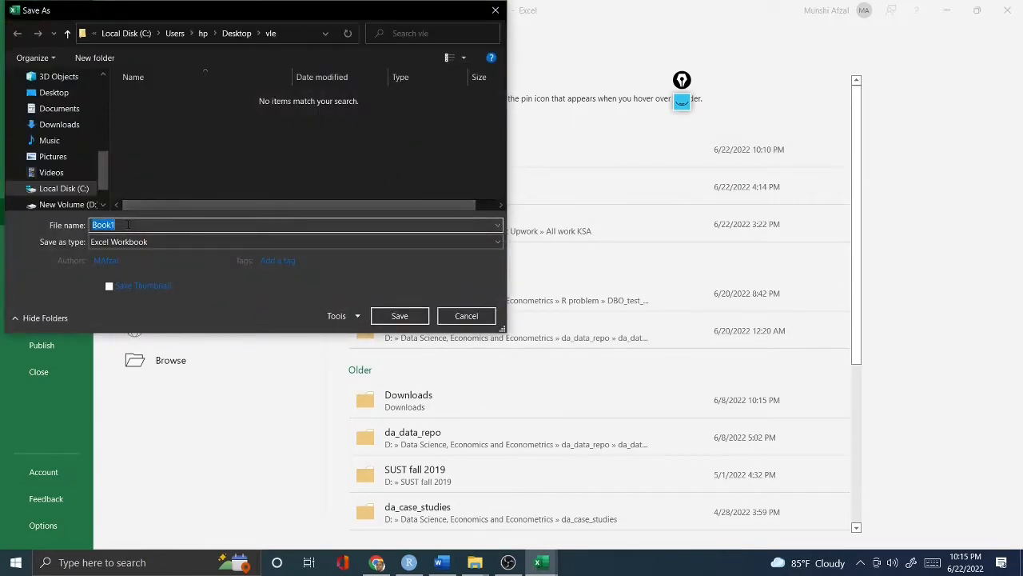
text(R project)
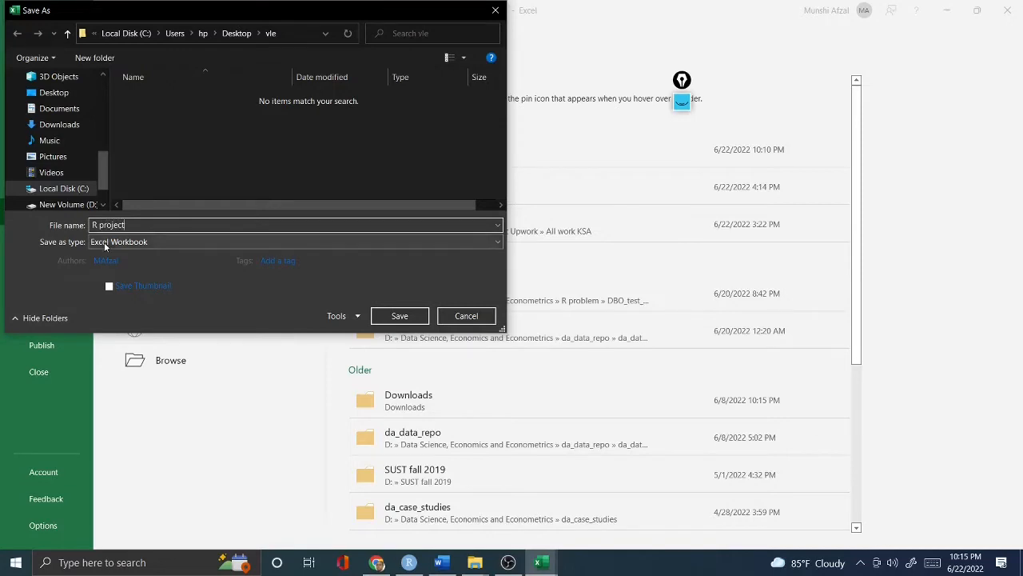
click(107, 244)
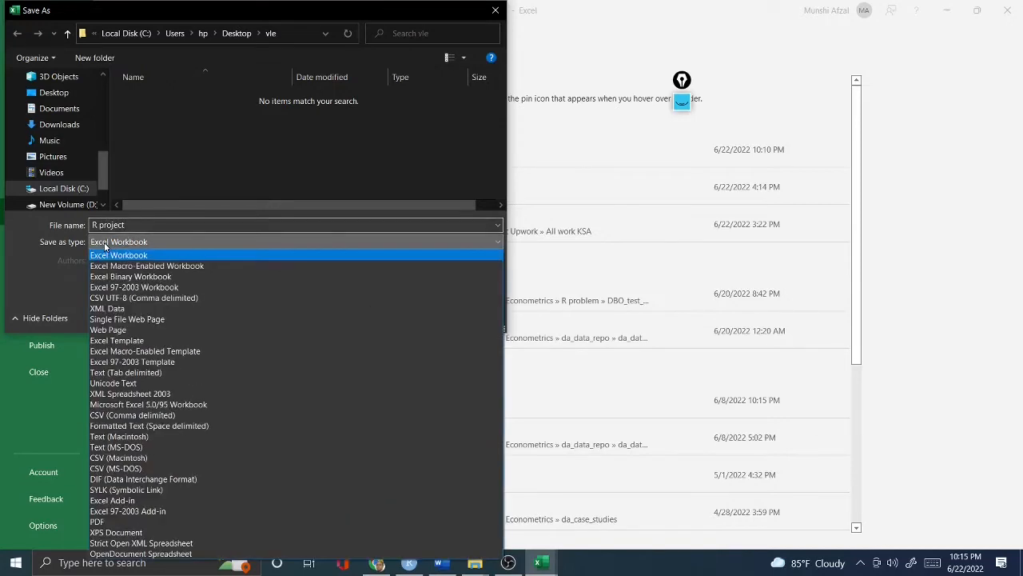
click(140, 418)
click(415, 302)
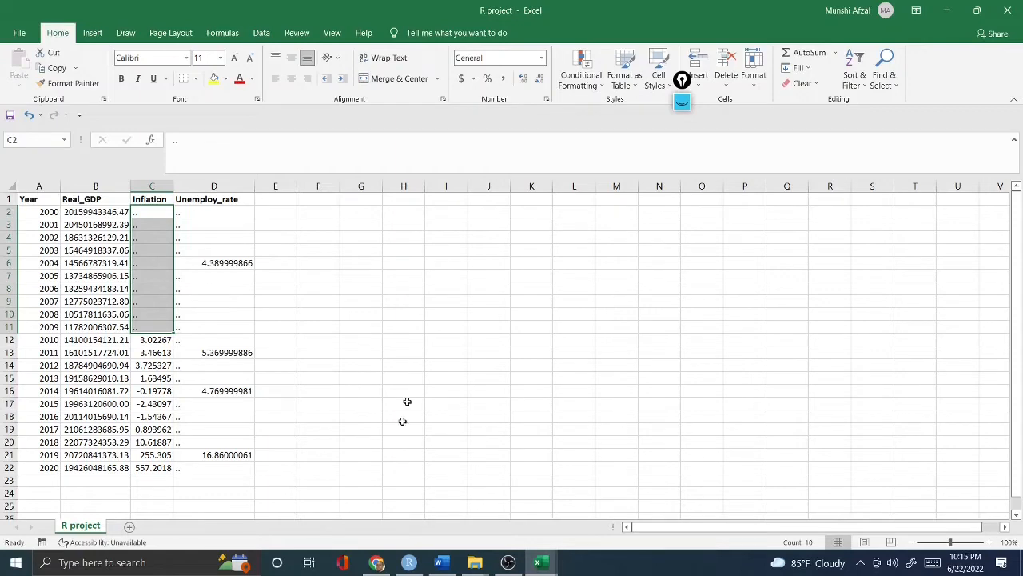
Step: Switch to the BlueSky Statistics page in Chrome and go back to the site's Downloads page
click(382, 563)
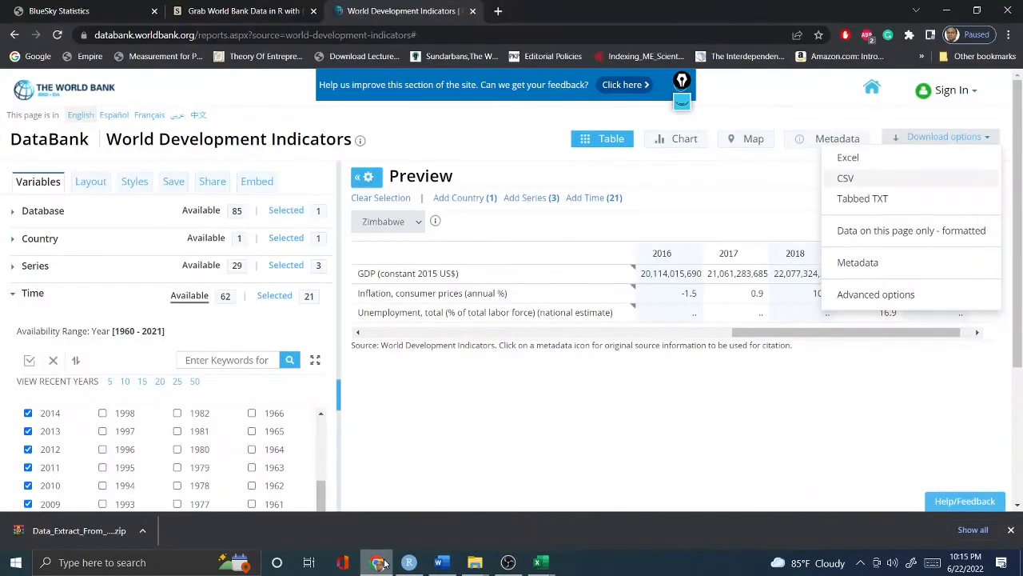
click(72, 10)
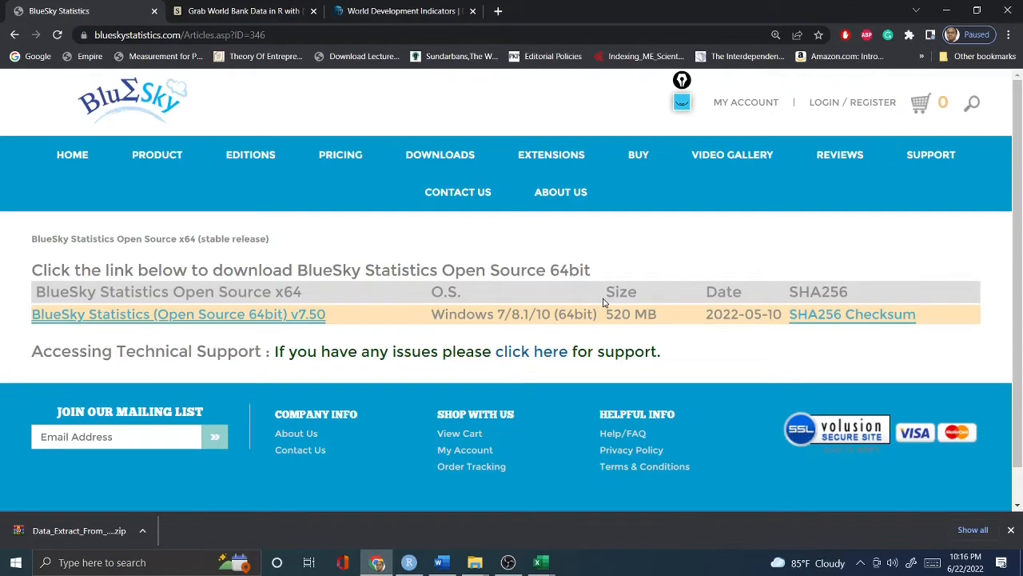
click(14, 35)
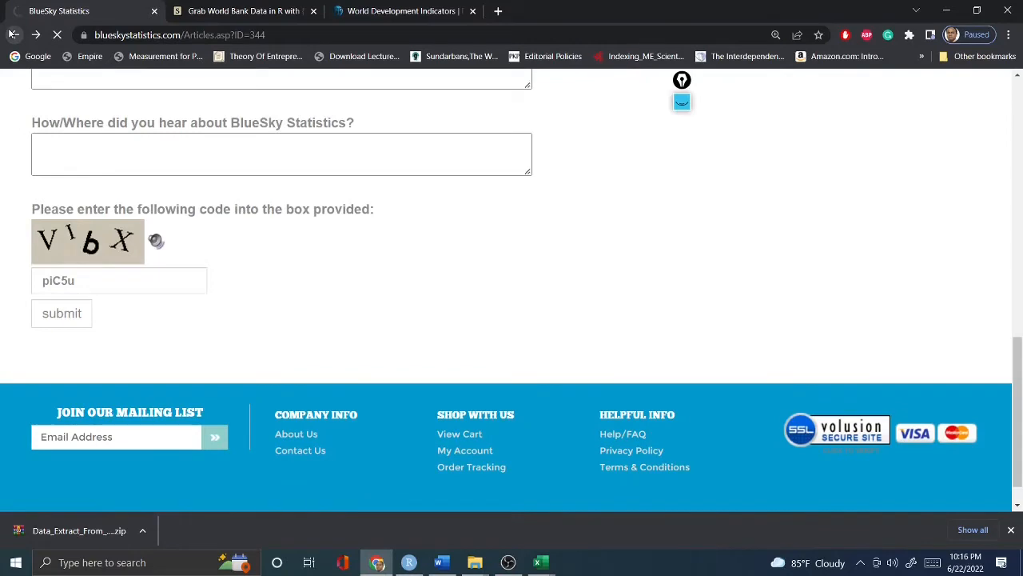
click(13, 35)
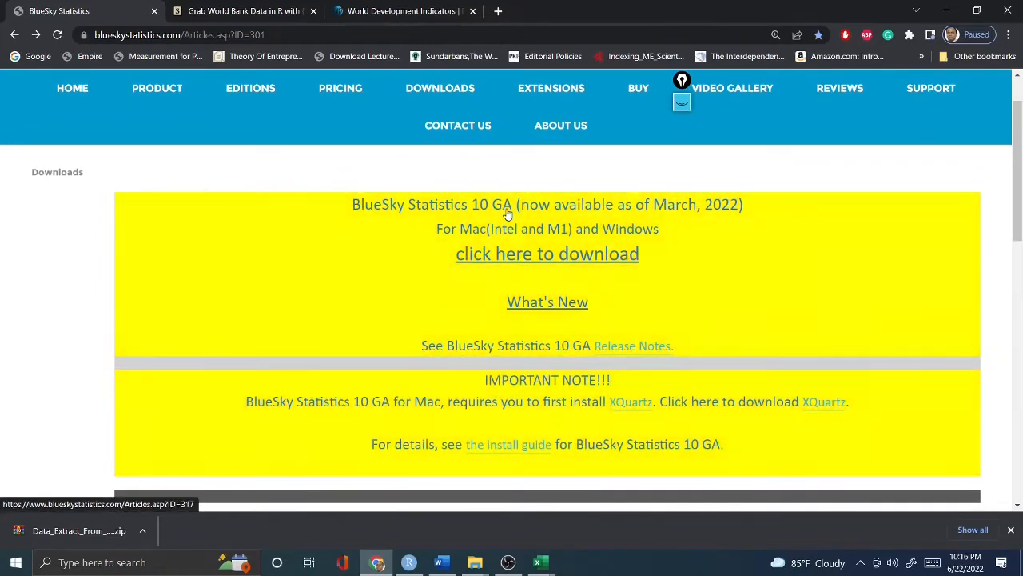
Step: Look through the available BlueSky Statistics versions and open the Open Source-x64 (ver7.5) download page
scroll(507, 214, down, 3)
scroll(491, 186, up, 1)
scroll(491, 186, up, 2)
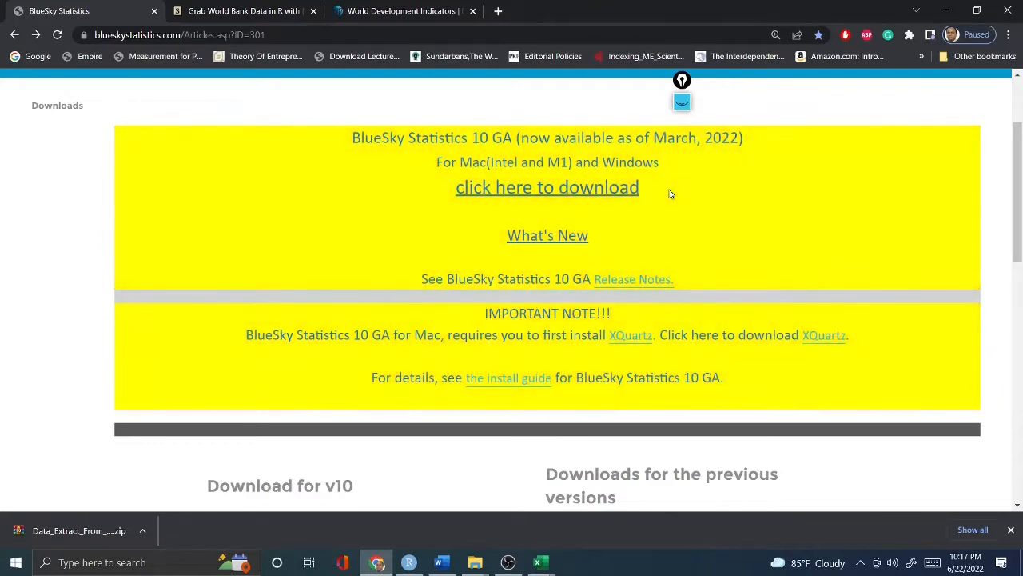
scroll(679, 194, down, 2)
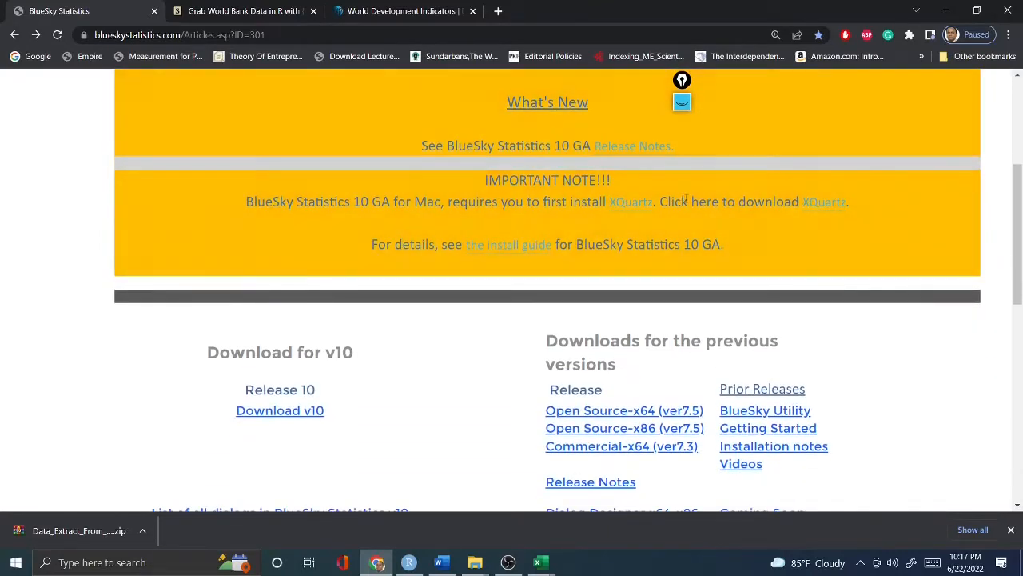
scroll(686, 200, down, 2)
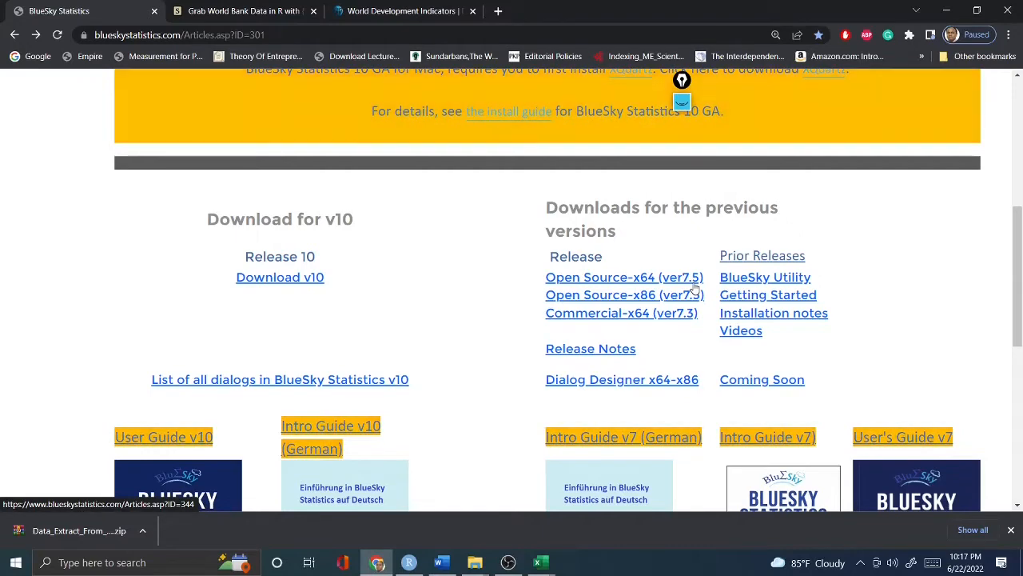
click(652, 282)
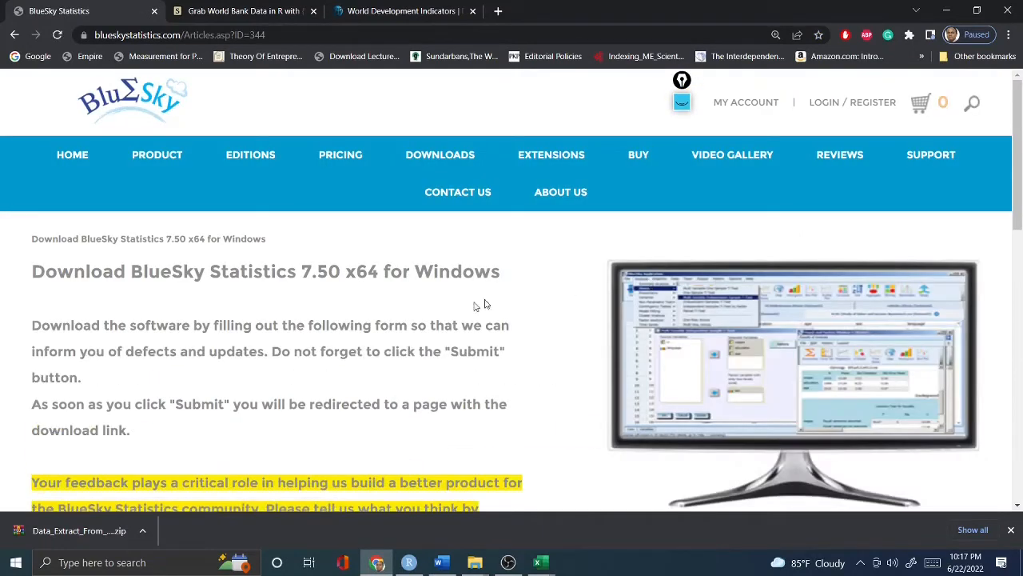
Step: Review the BlueSky Statistics 7.50 download form, from the name and contact fields down to the verification code and submission
scroll(448, 332, down, 3)
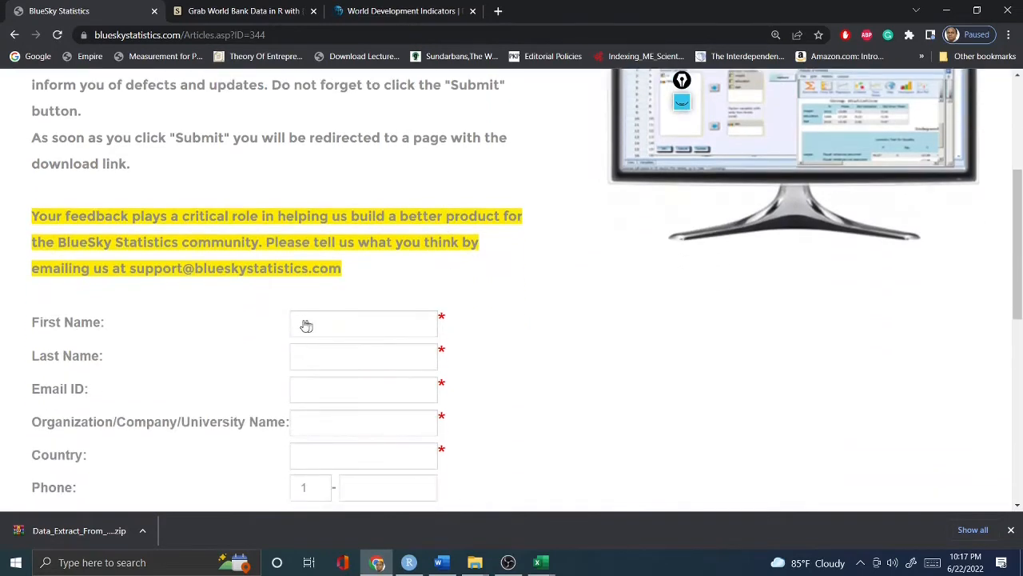
scroll(307, 326, down, 1)
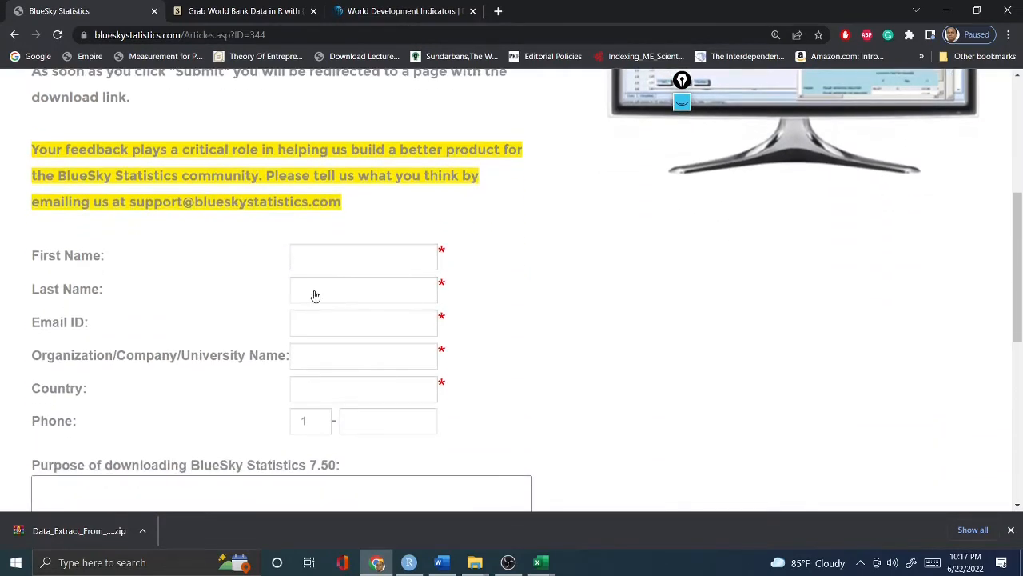
scroll(314, 288, down, 1)
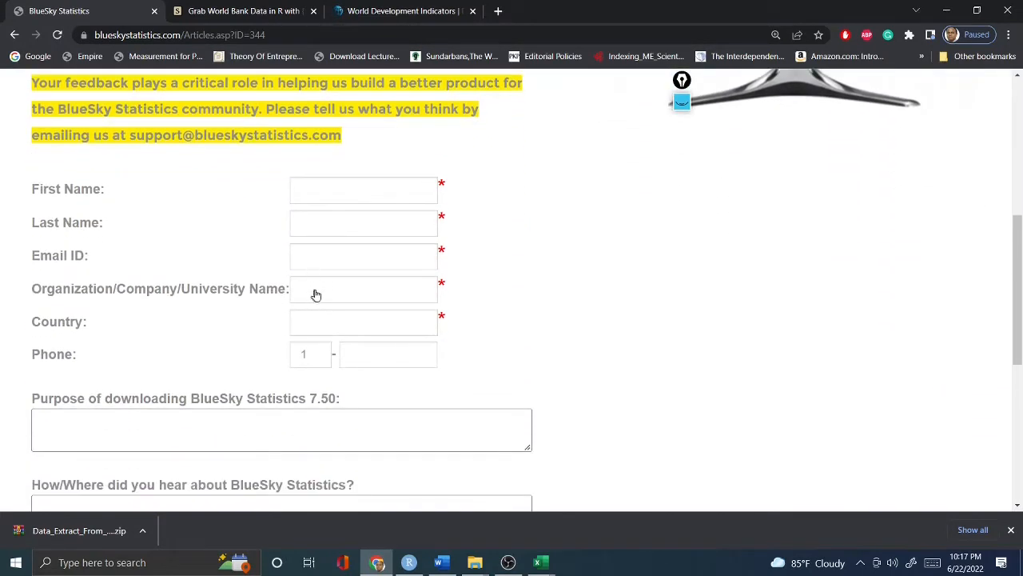
scroll(319, 288, down, 1)
scroll(359, 308, down, 2)
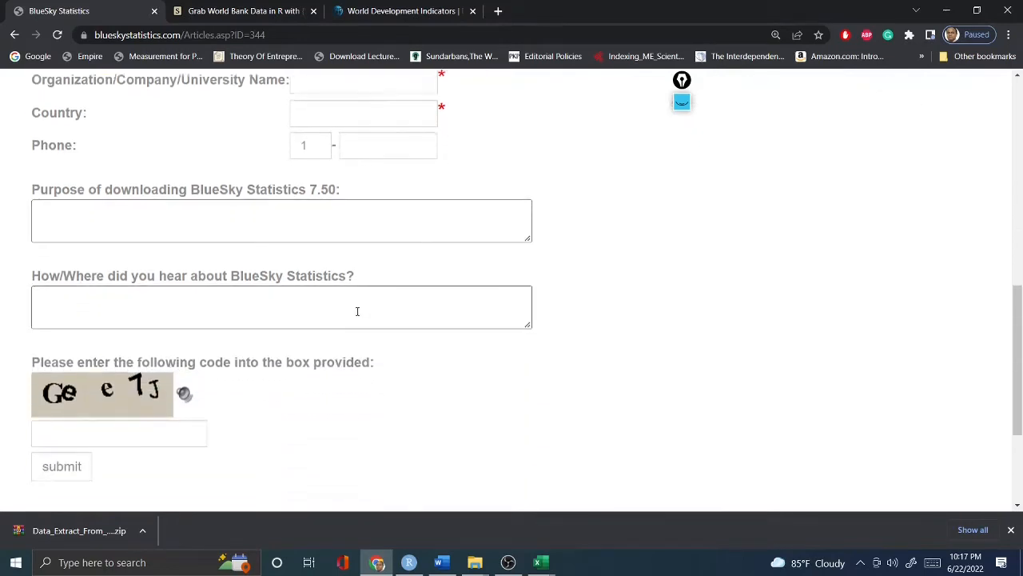
scroll(357, 311, down, 1)
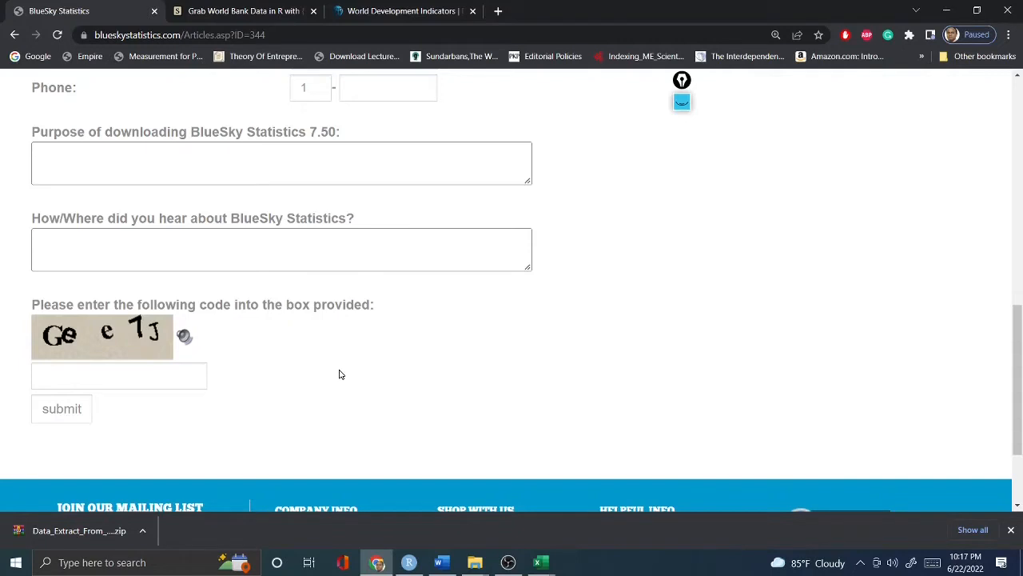
Step: Leave the BlueSky Statistics 7.50 form for the Downloads page and open the BlueSky Statistics 10 GA download page
scroll(339, 374, up, 5)
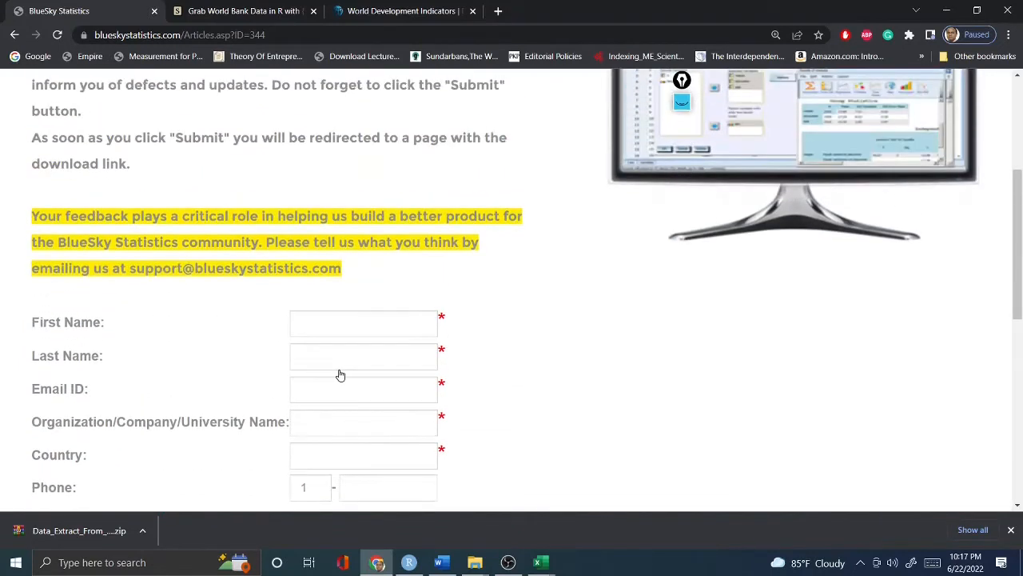
scroll(340, 375, up, 2)
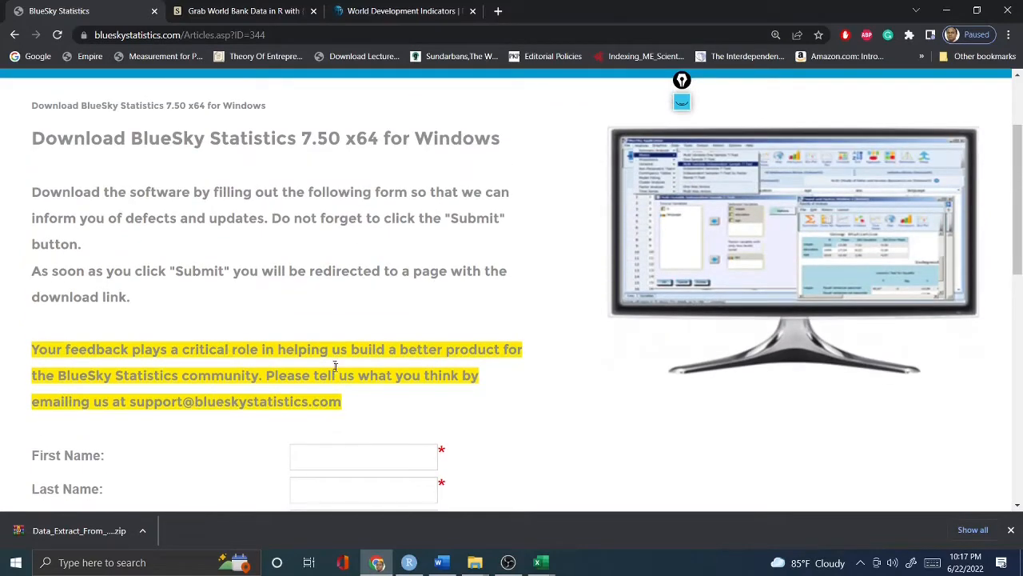
click(13, 35)
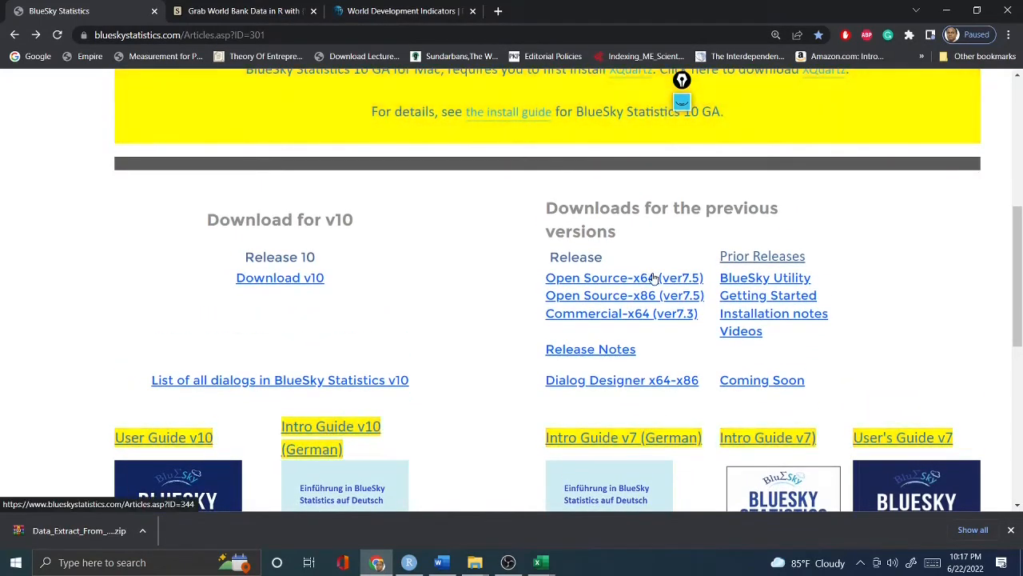
scroll(654, 278, up, 4)
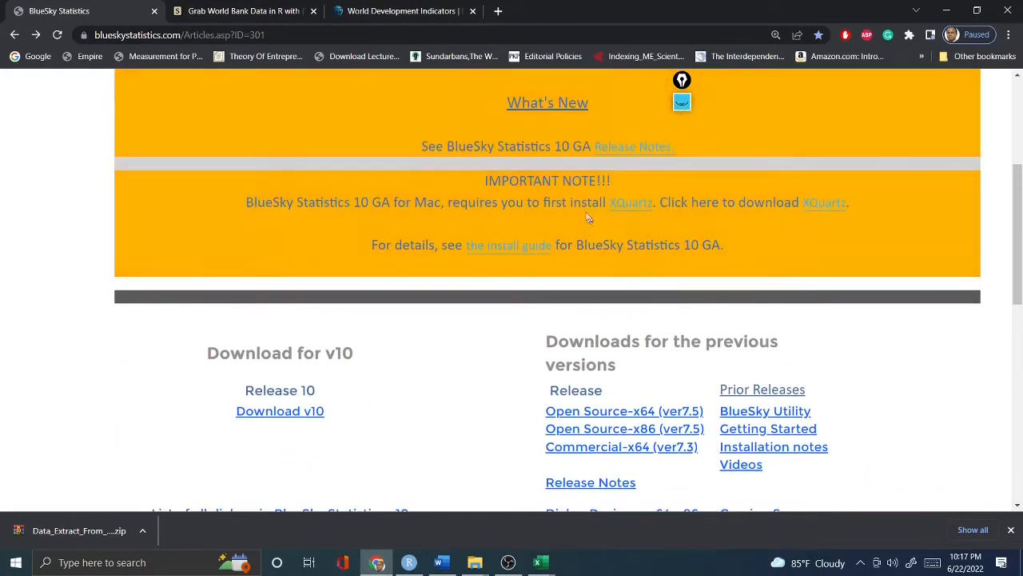
scroll(590, 222, down, 1)
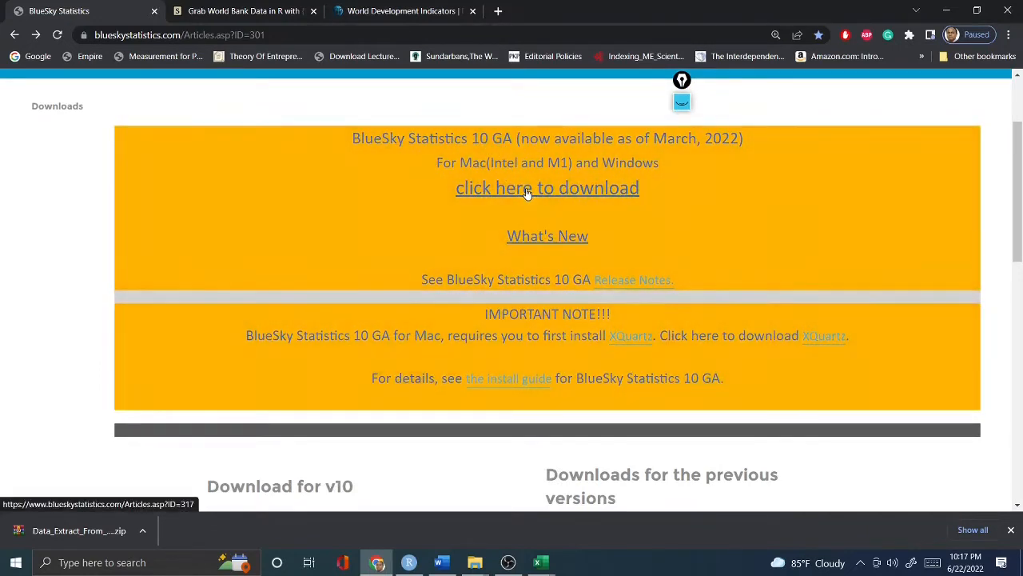
click(525, 190)
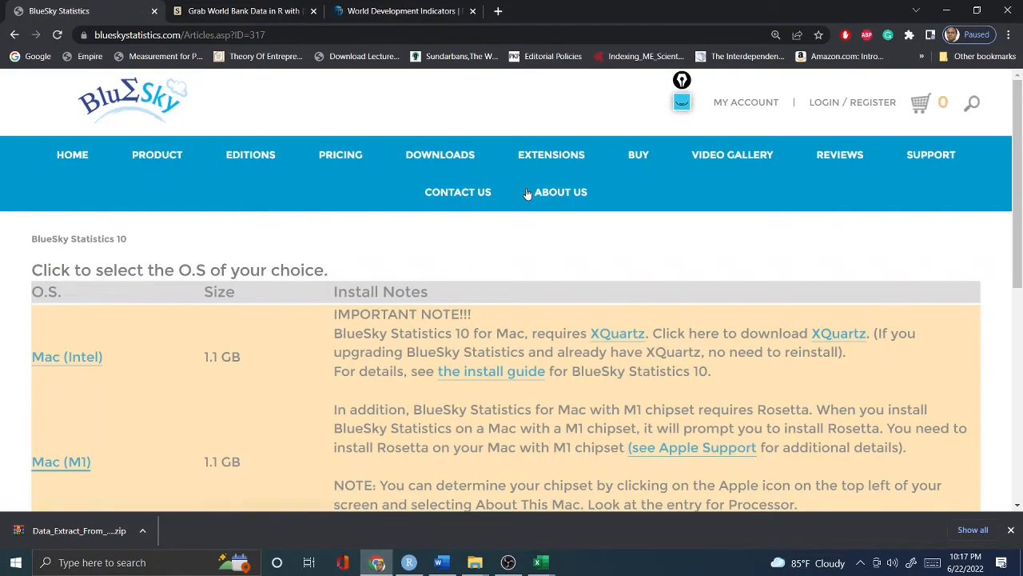
Step: Open the Windows download form for BlueSky Statistics 10 and review its fields down to the verification code and submission
scroll(140, 229, down, 2)
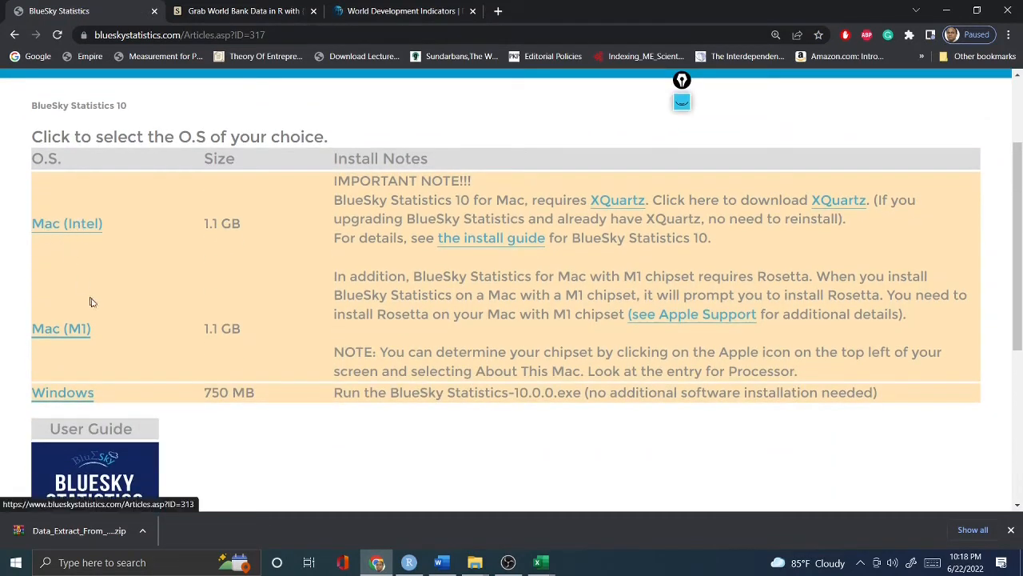
scroll(80, 299, down, 1)
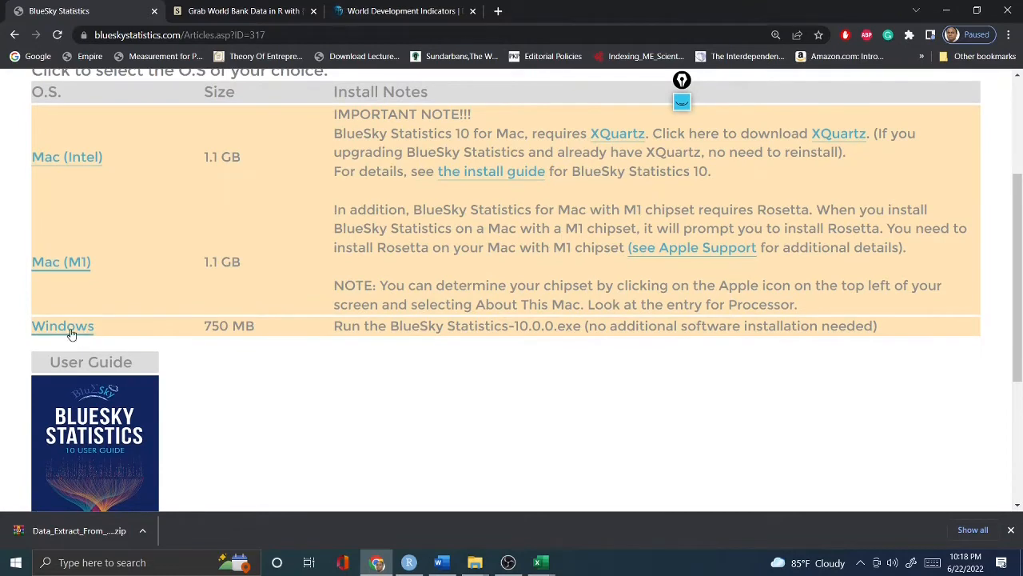
click(70, 332)
scroll(175, 326, down, 2)
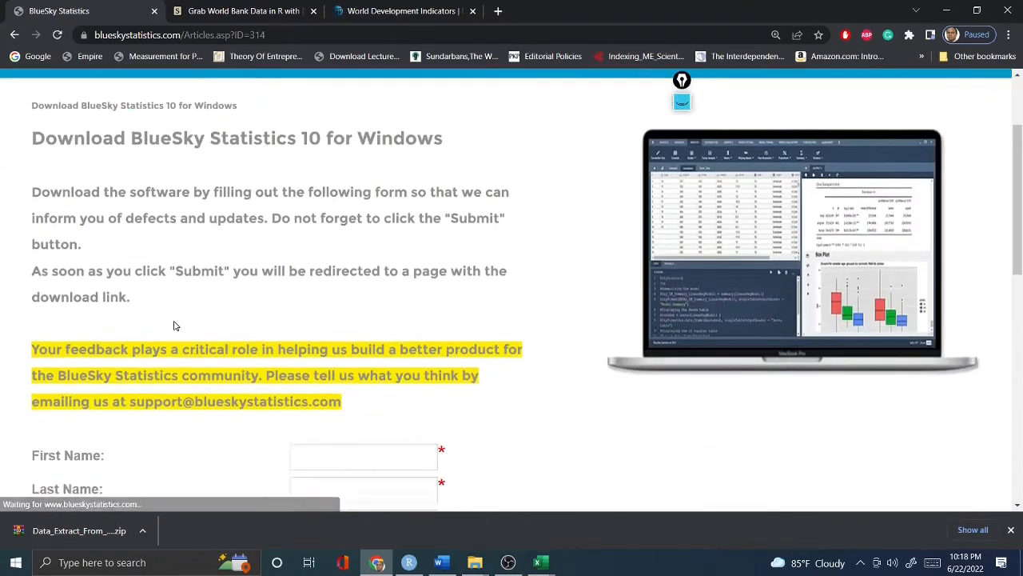
scroll(175, 326, down, 3)
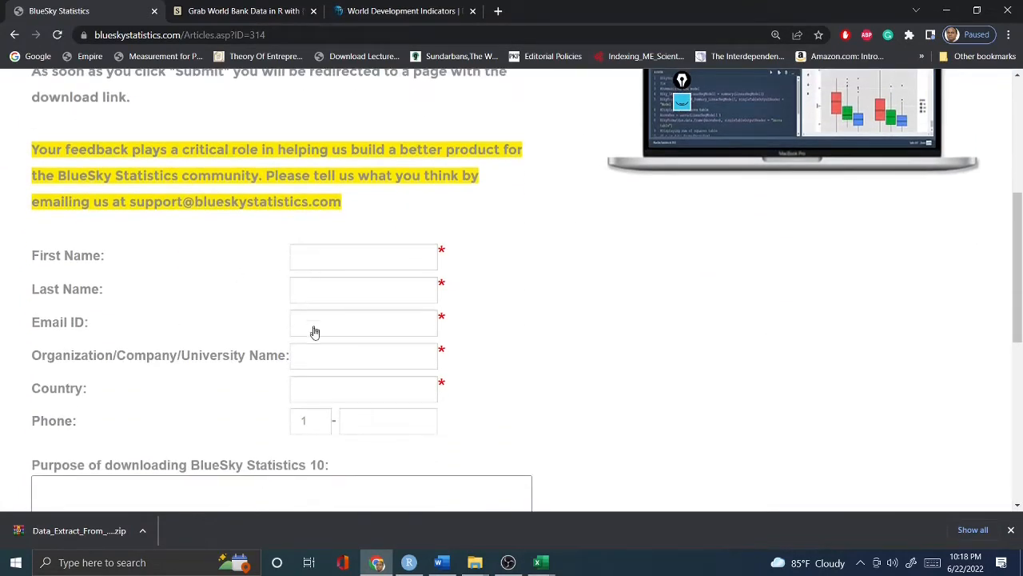
scroll(334, 420, down, 5)
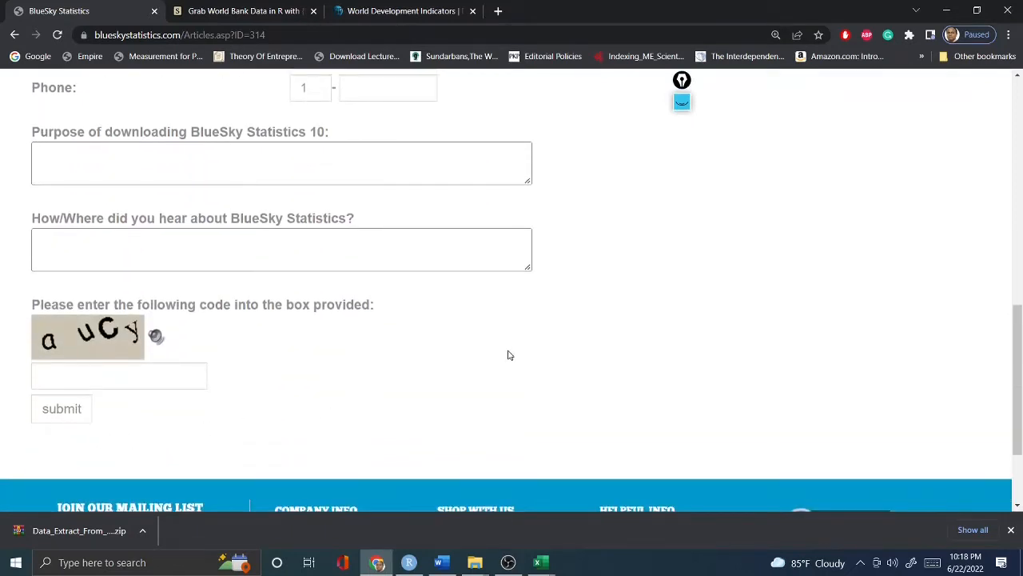
Step: Minimize the open windows and browse This PC to the Downloads folder to locate the BlueSky Statistics open-source x64 installer
click(948, 8)
click(948, 8)
click(951, 6)
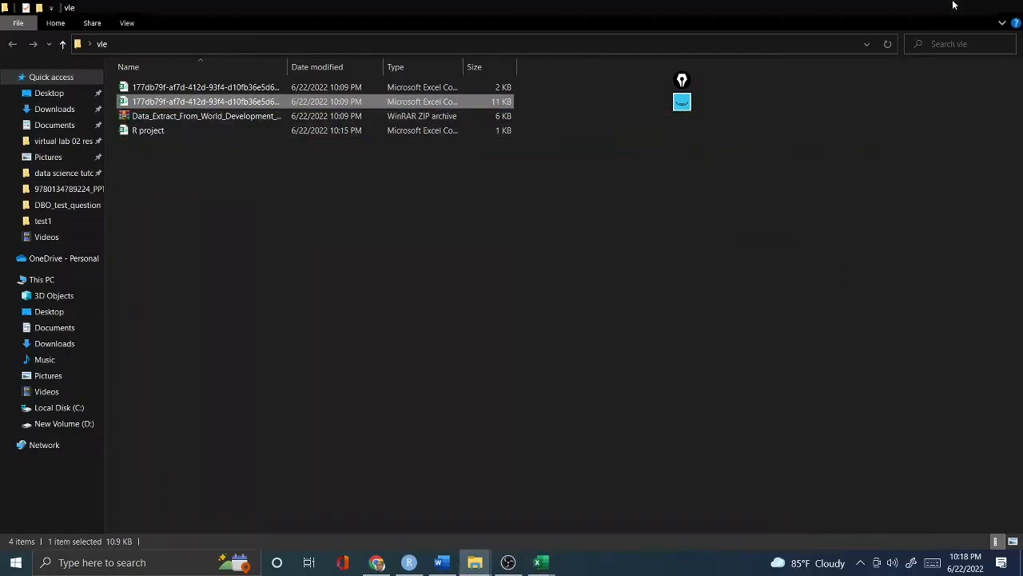
click(952, 6)
double_click(44, 16)
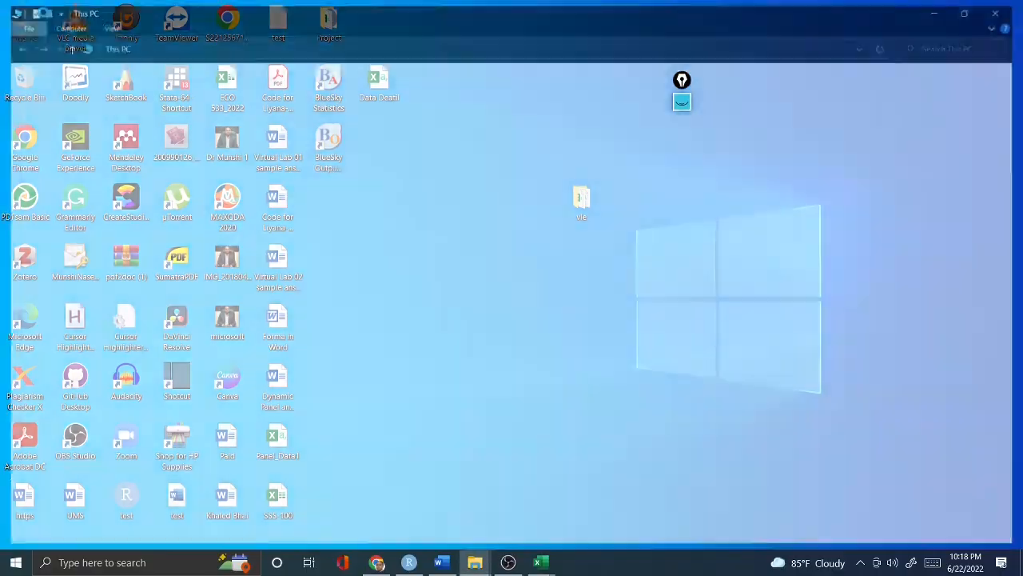
click(88, 111)
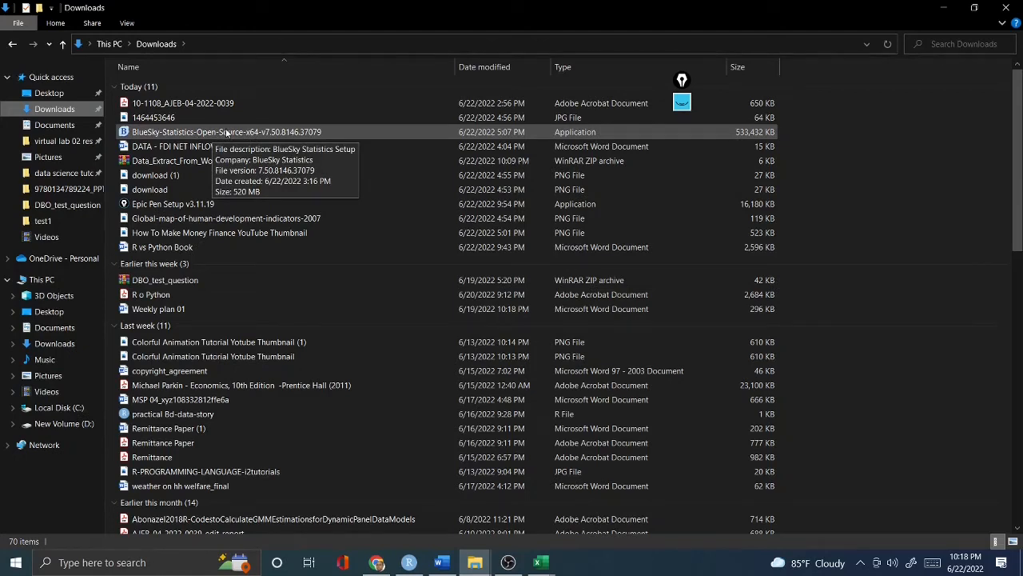
Step: Switch to BlueSky Statistics from the desktop, minimize its output and syntax window and maximize the main window
click(941, 7)
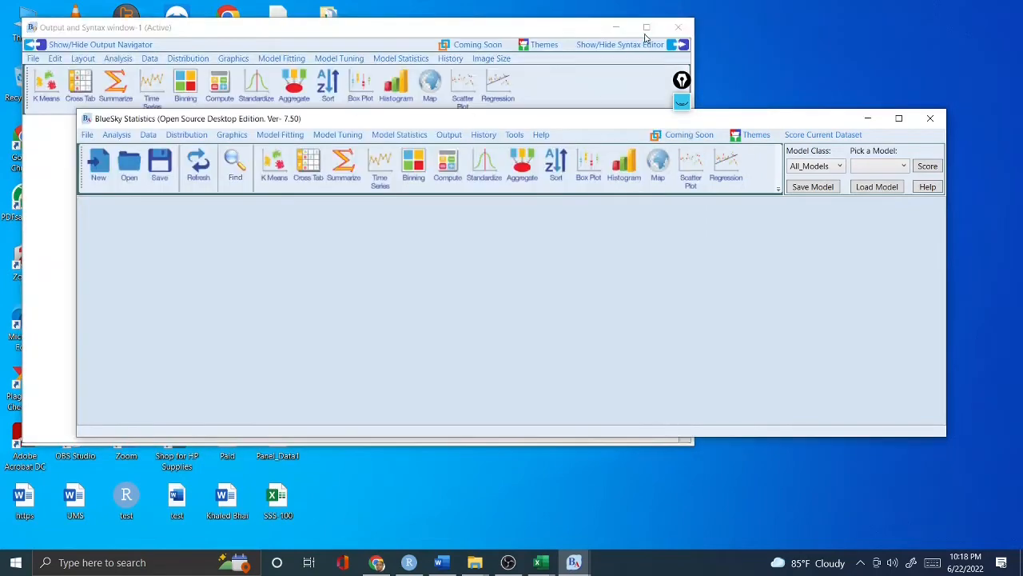
click(615, 27)
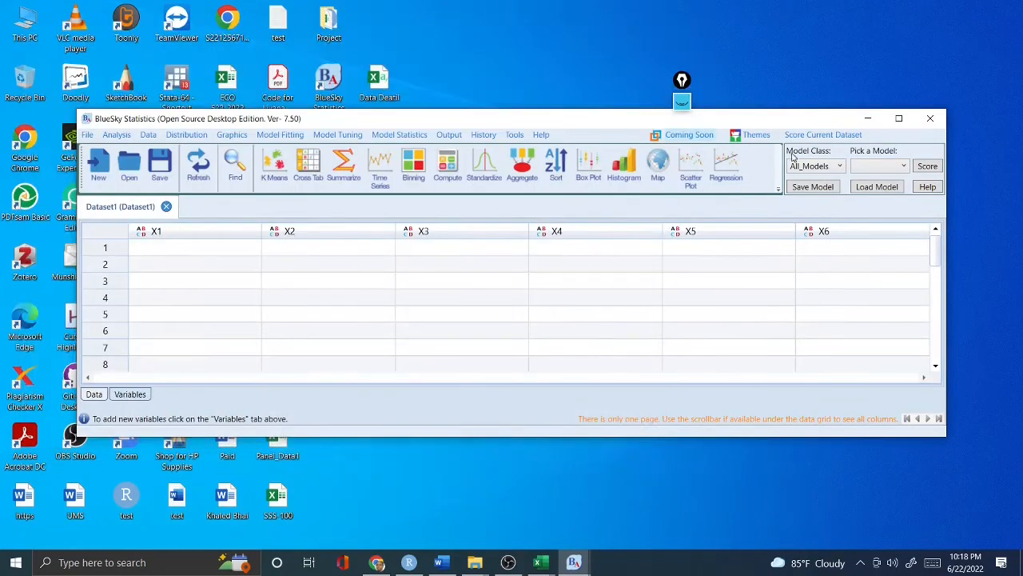
click(899, 118)
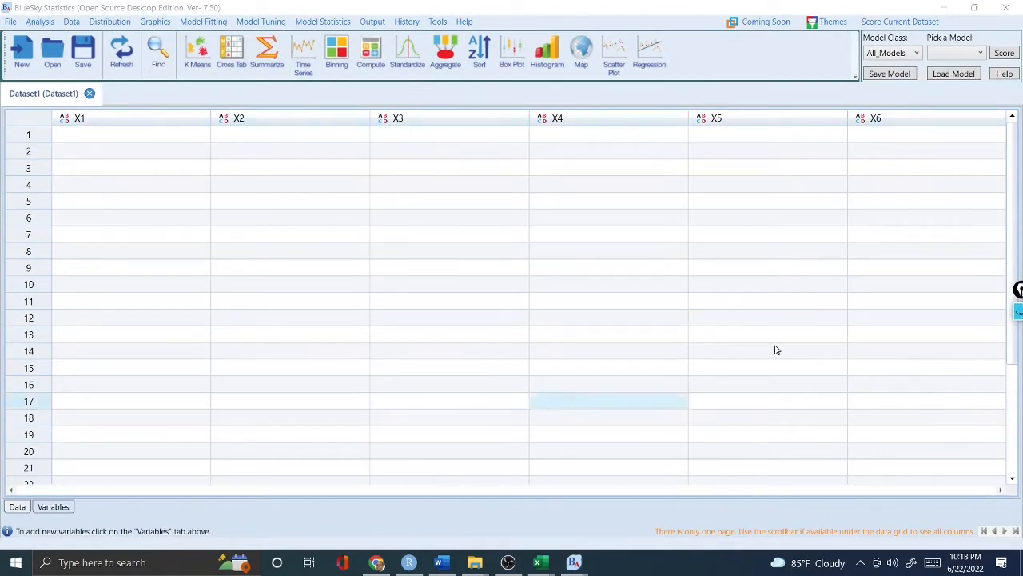
Step: Open the R project CSV file from the Desktop's vle folder with column headers in the first row and comma field separators
click(10, 23)
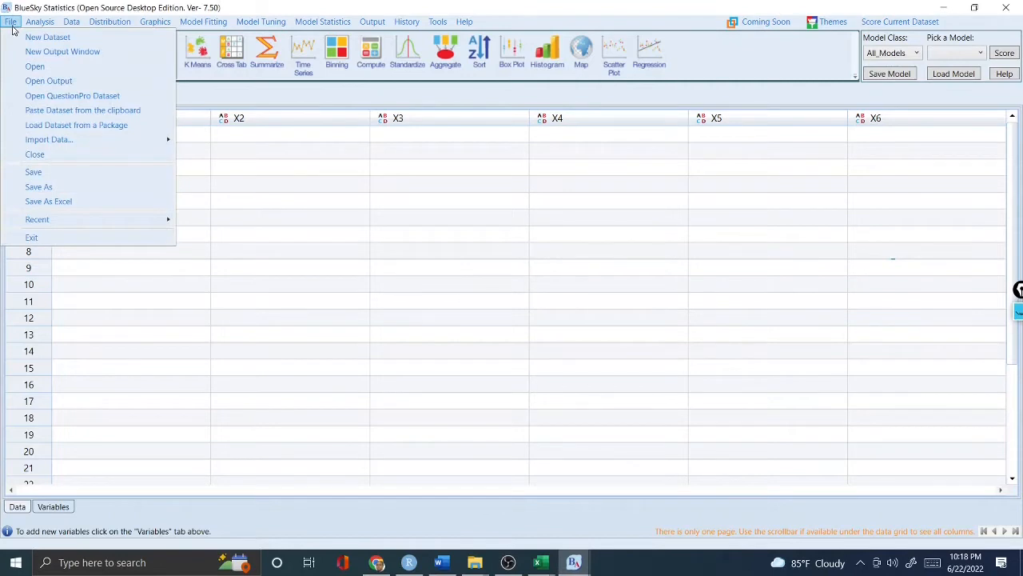
mouse_move(125, 142)
click(45, 68)
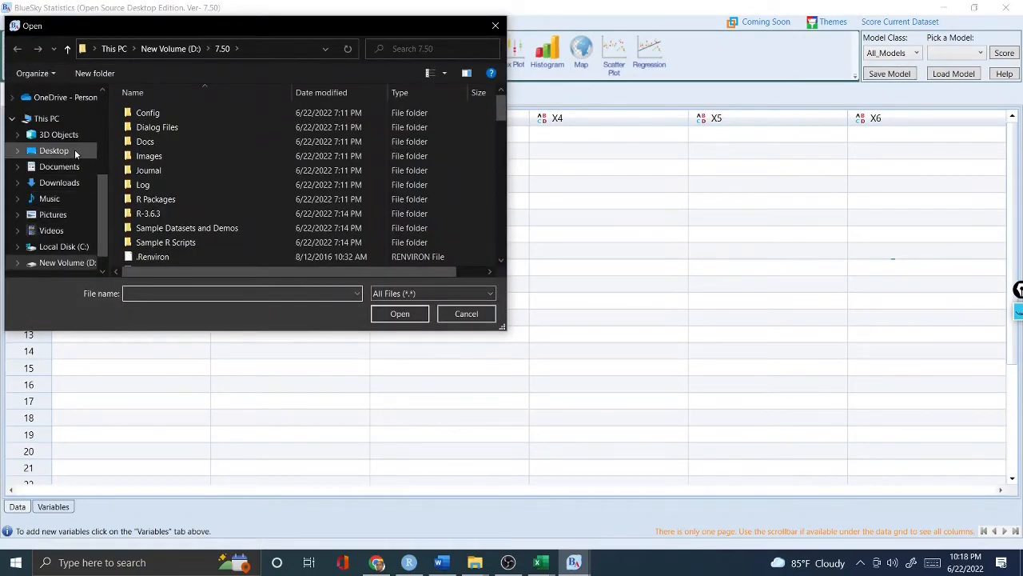
scroll(88, 199, up, 2)
scroll(75, 140, up, 2)
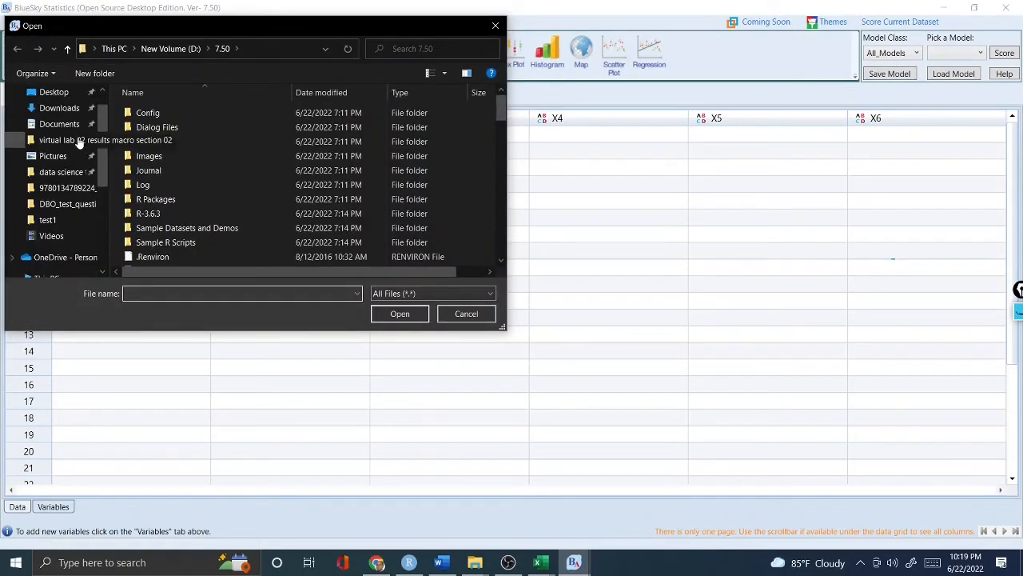
scroll(99, 182, up, 1)
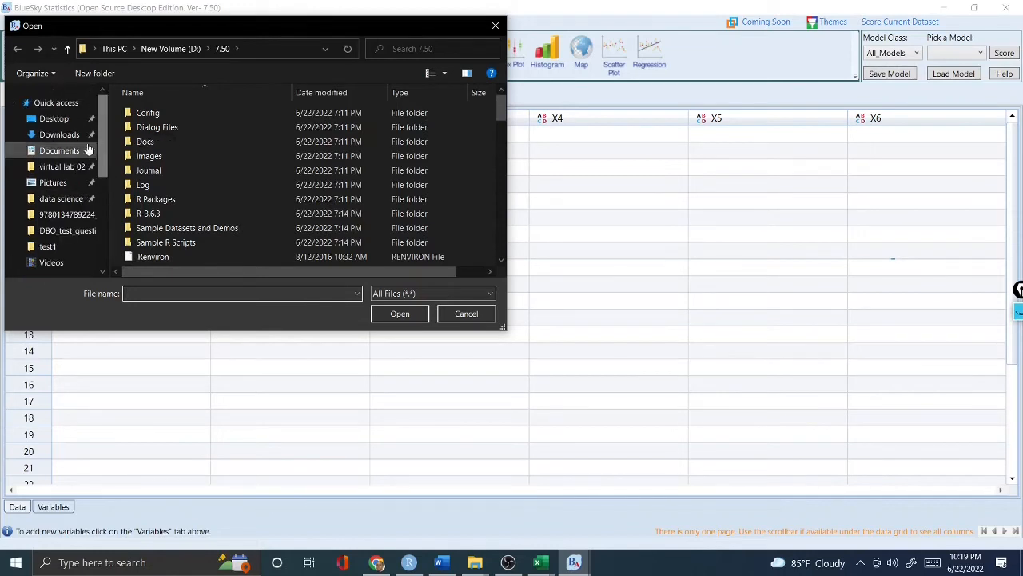
click(54, 118)
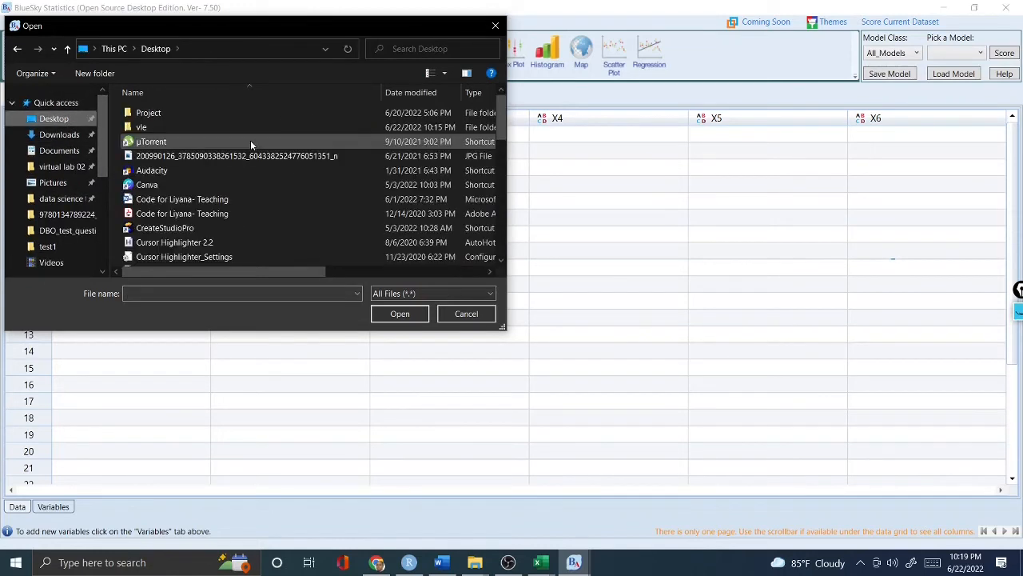
double_click(141, 127)
click(160, 157)
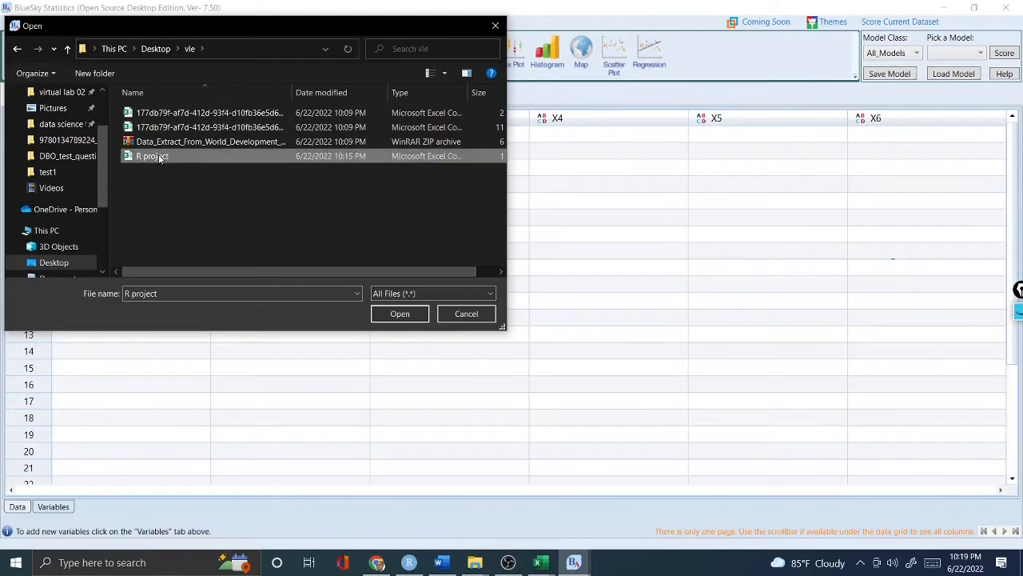
click(396, 314)
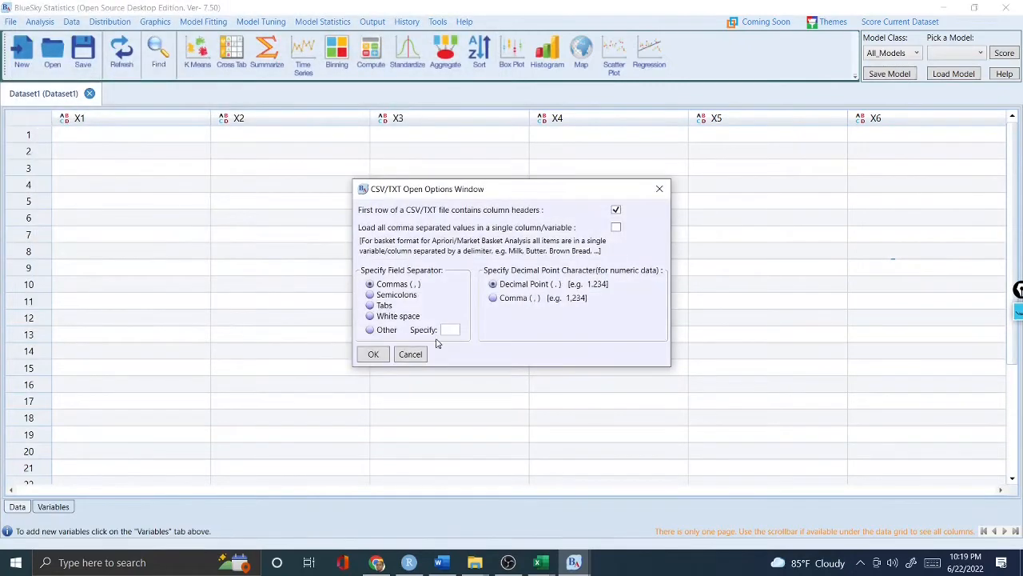
click(372, 353)
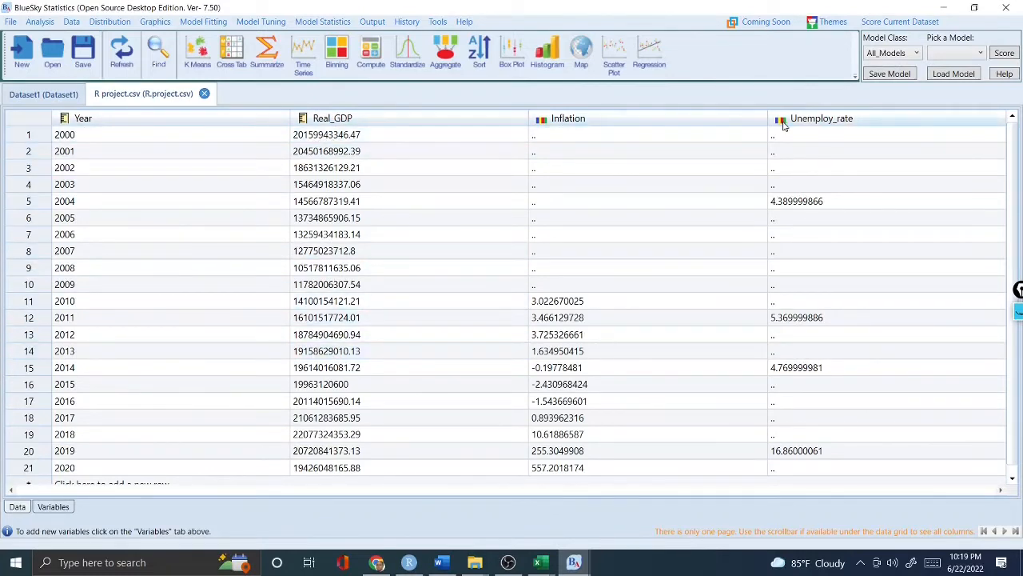
Step: Review the variable definitions of the R project dataset and return to its data grid
click(54, 506)
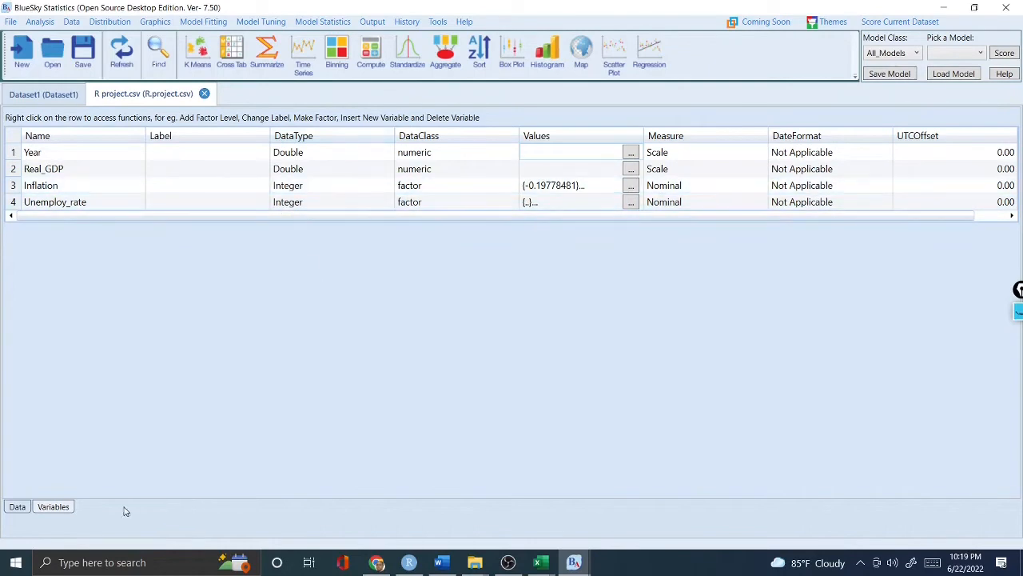
click(17, 506)
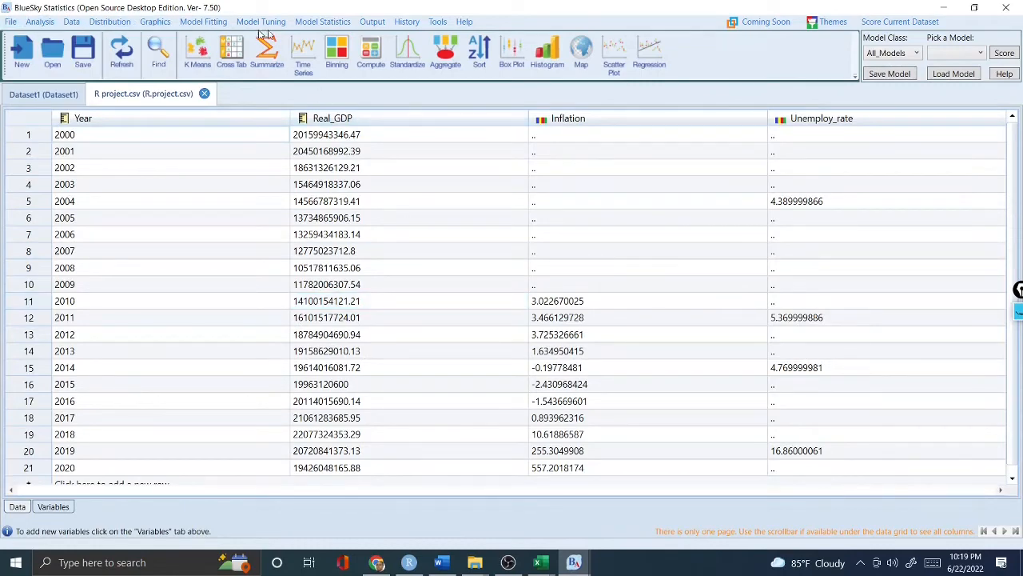
click(159, 23)
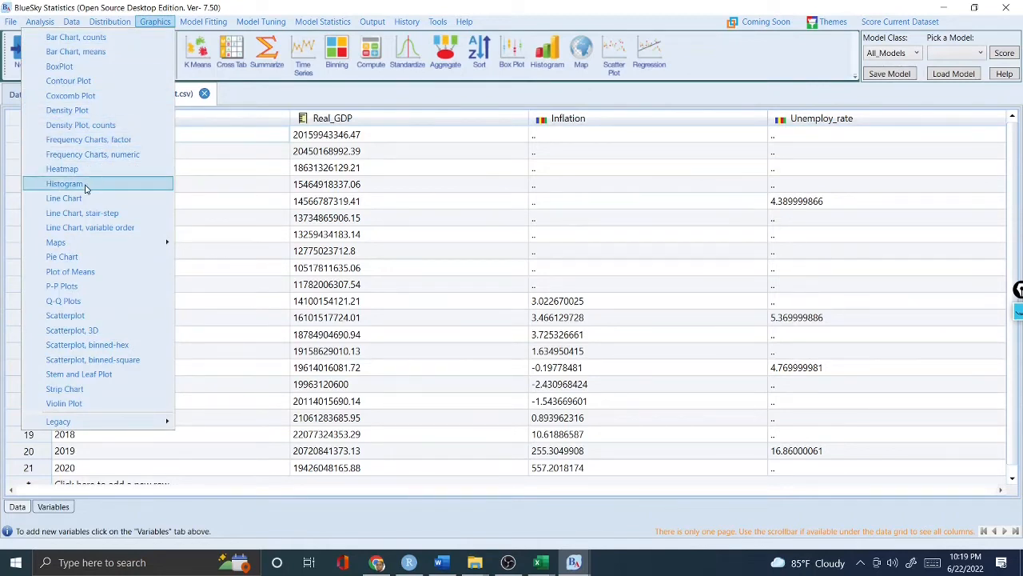
click(100, 38)
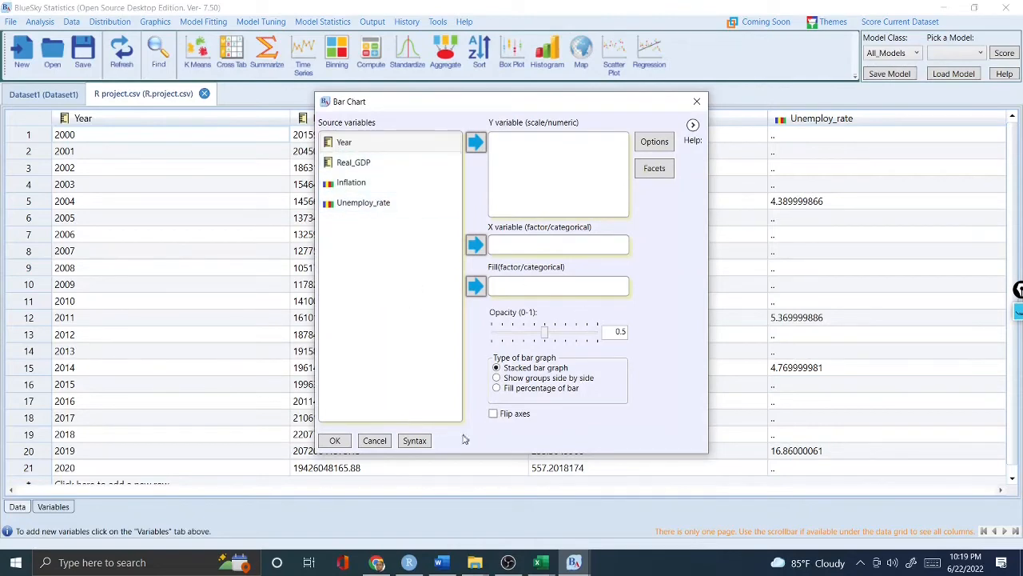
click(373, 440)
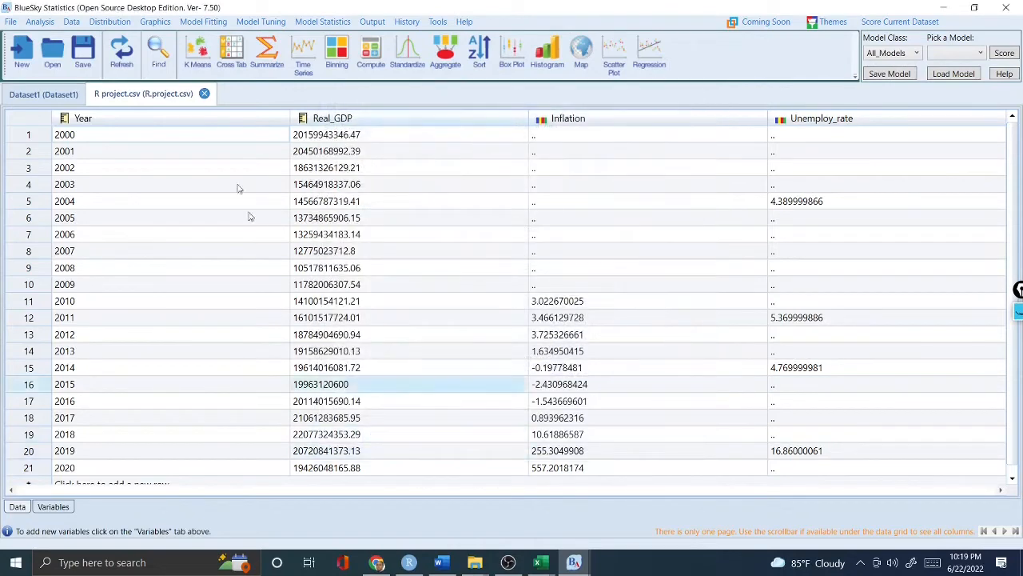
Step: Create a box plot with Real_GDP as the Y variable and Year as the X variable, and maximize the output window
click(11, 22)
click(155, 23)
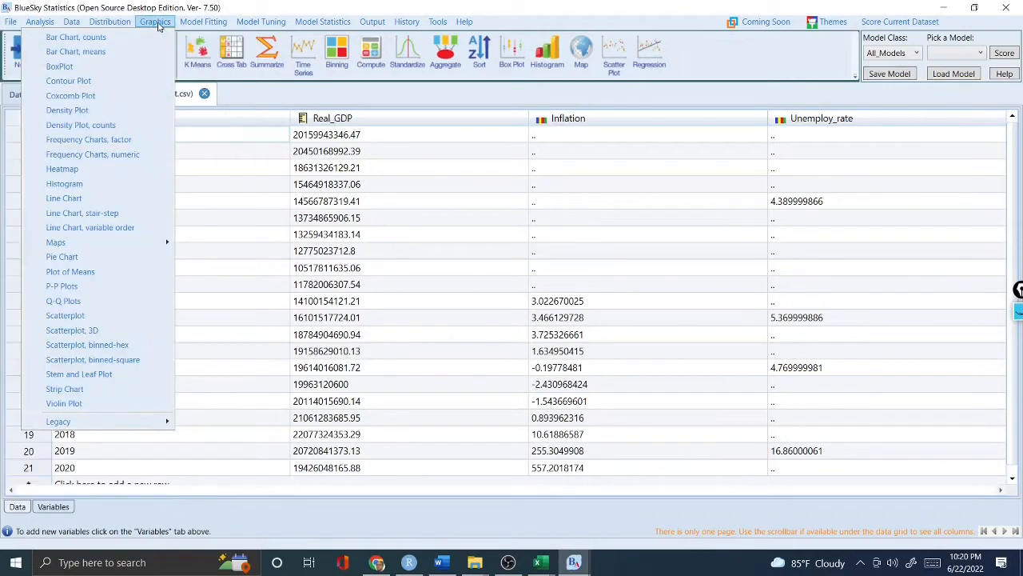
click(88, 68)
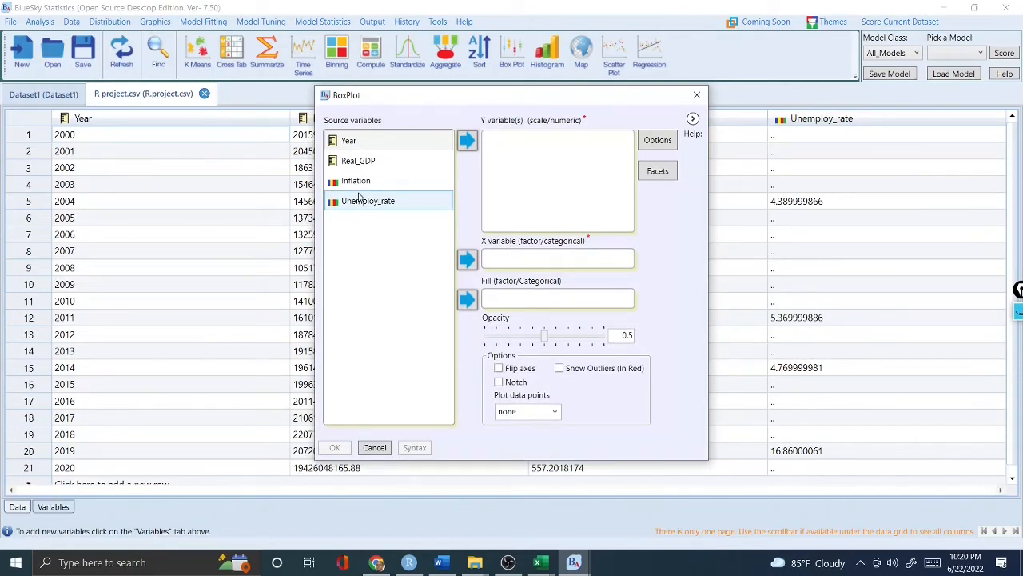
click(364, 164)
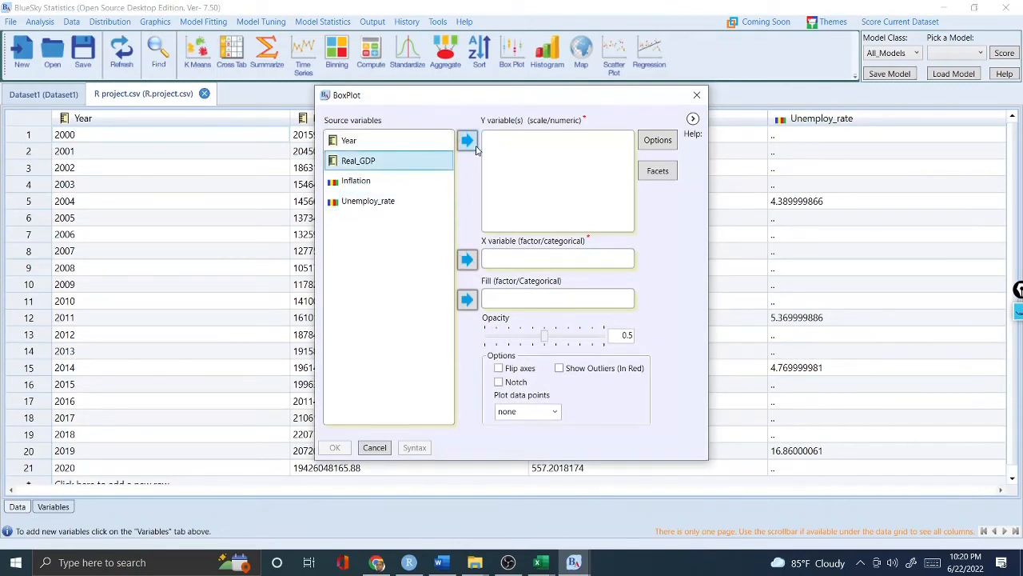
click(373, 144)
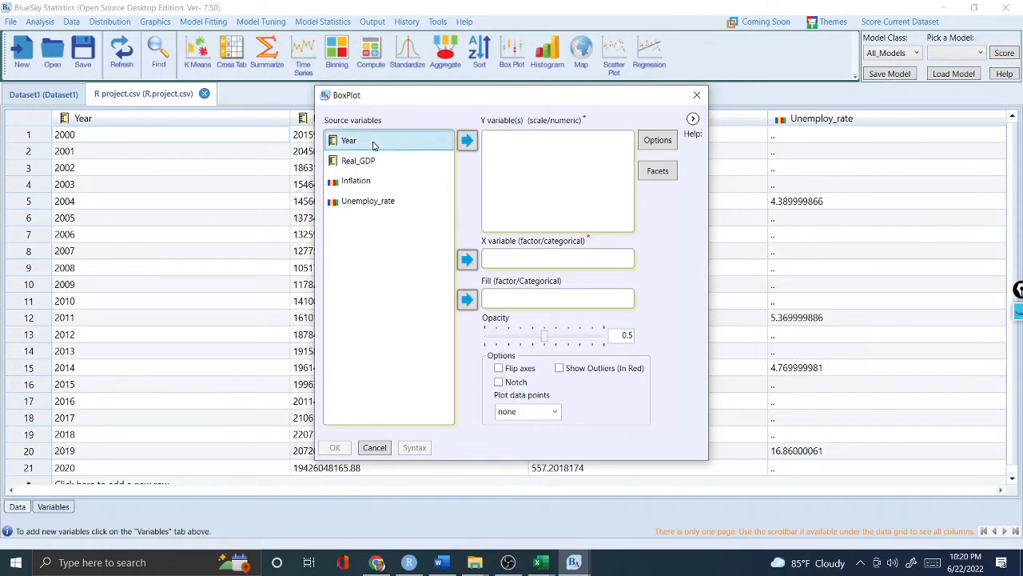
click(364, 161)
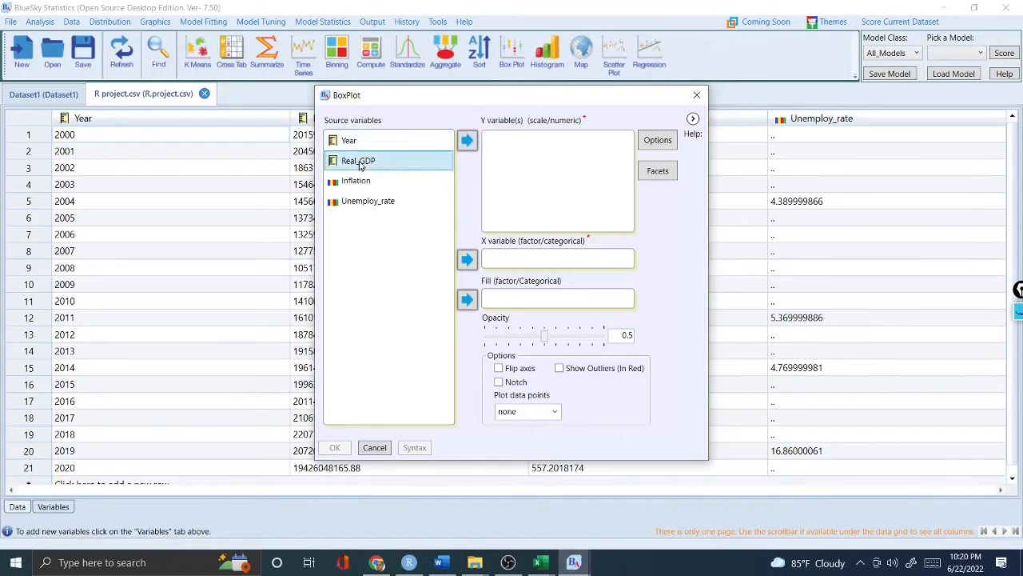
click(468, 142)
click(358, 143)
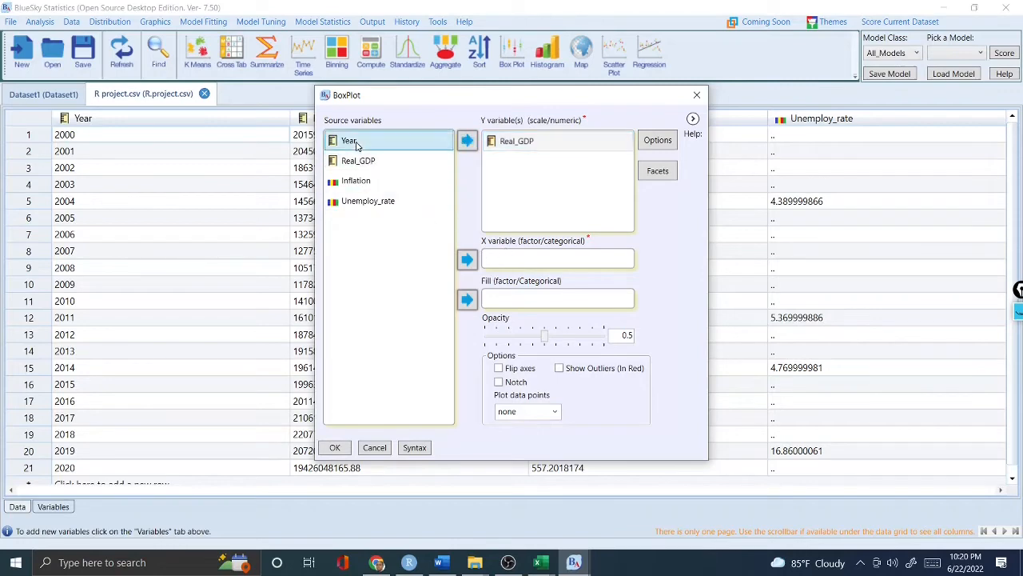
click(469, 259)
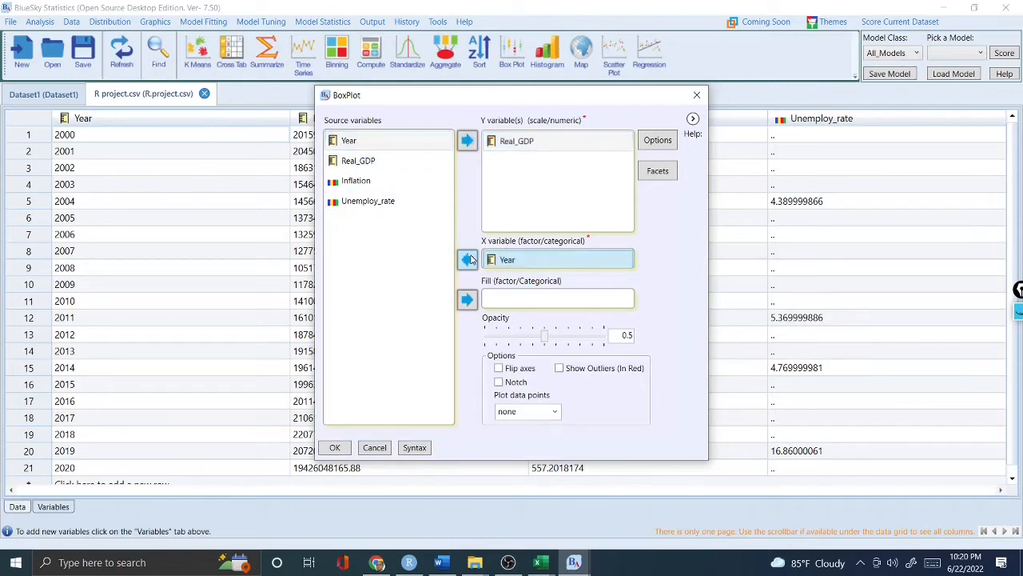
click(337, 447)
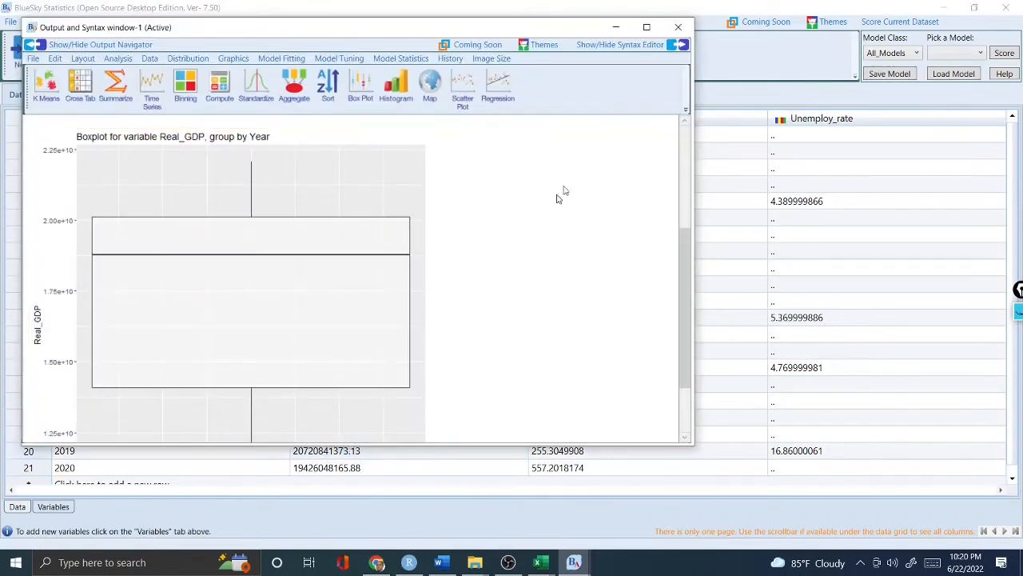
click(647, 29)
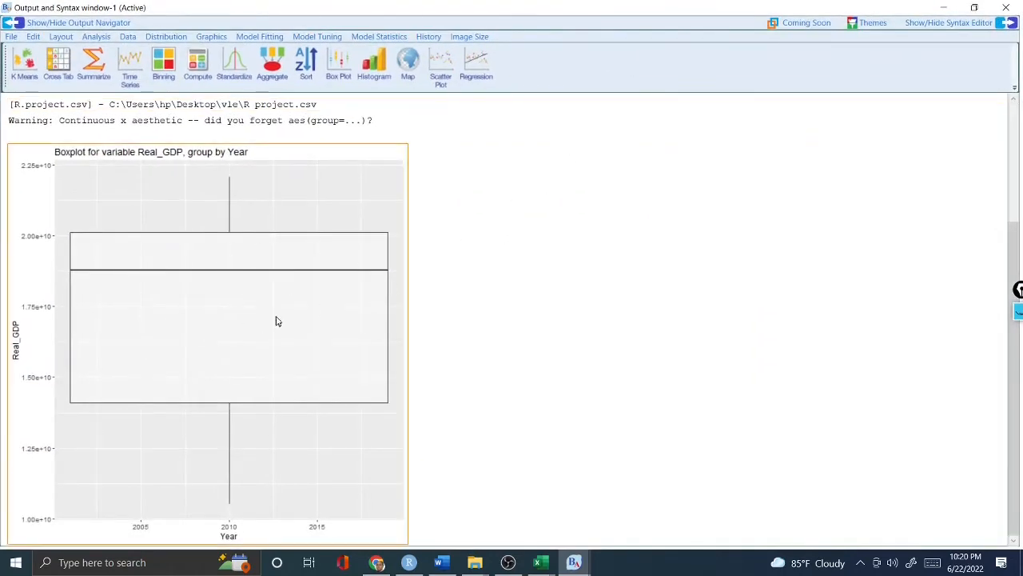
Step: Return to the R project dataset and create a stacked means bar chart with Real_GDP as Y variable and Year as X variable
click(944, 7)
click(151, 22)
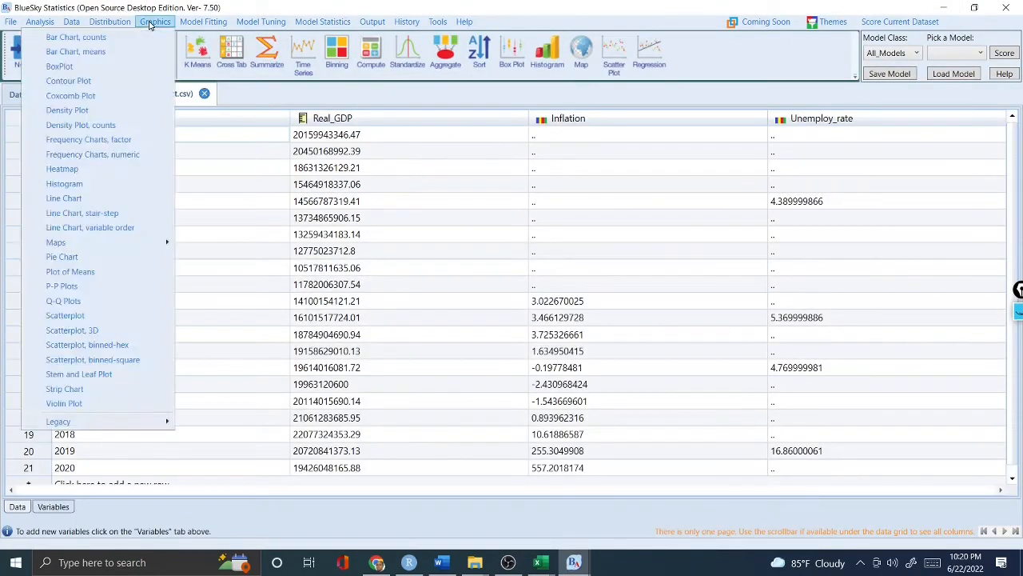
click(145, 24)
click(146, 24)
click(152, 24)
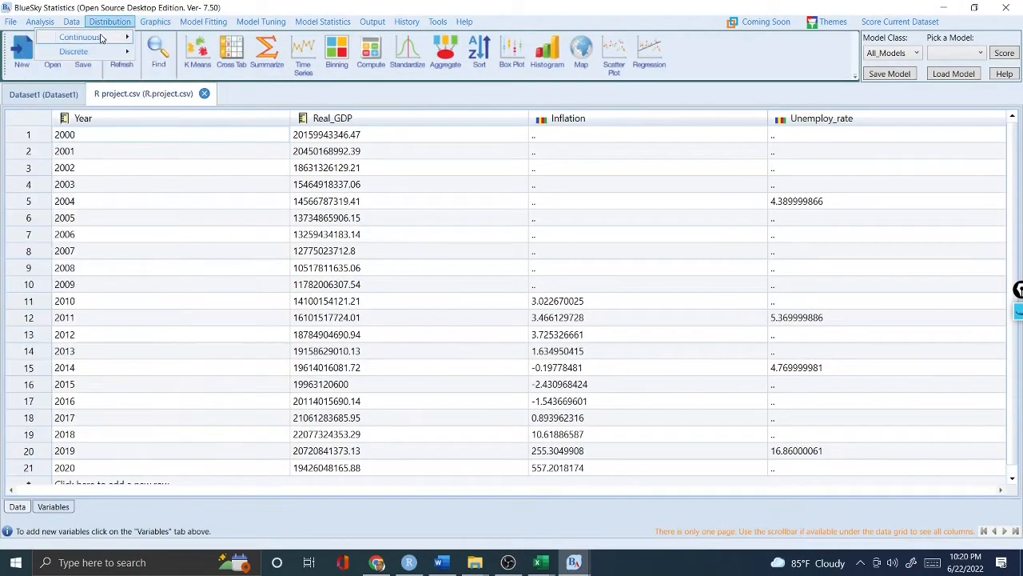
click(157, 24)
click(108, 51)
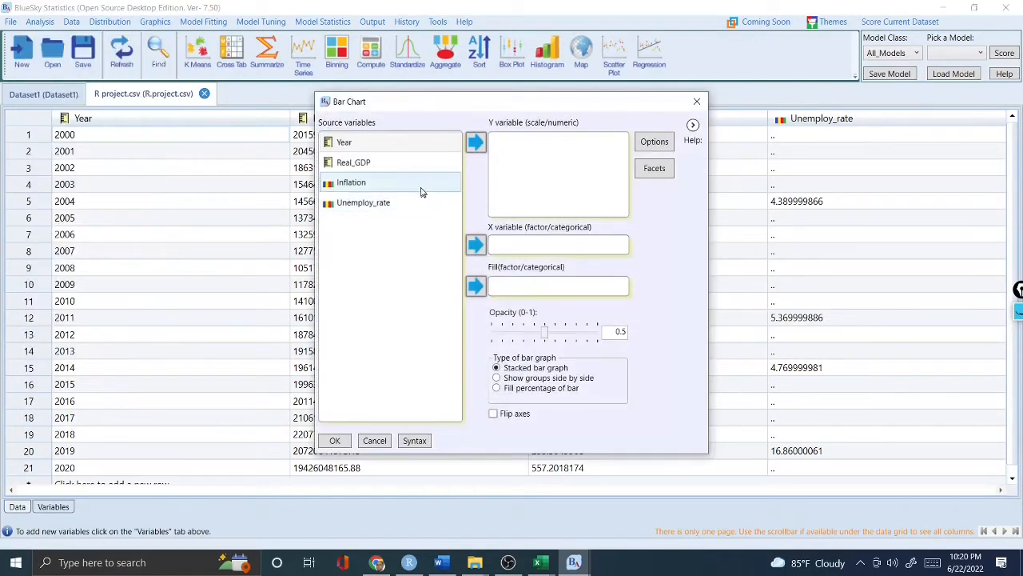
click(353, 163)
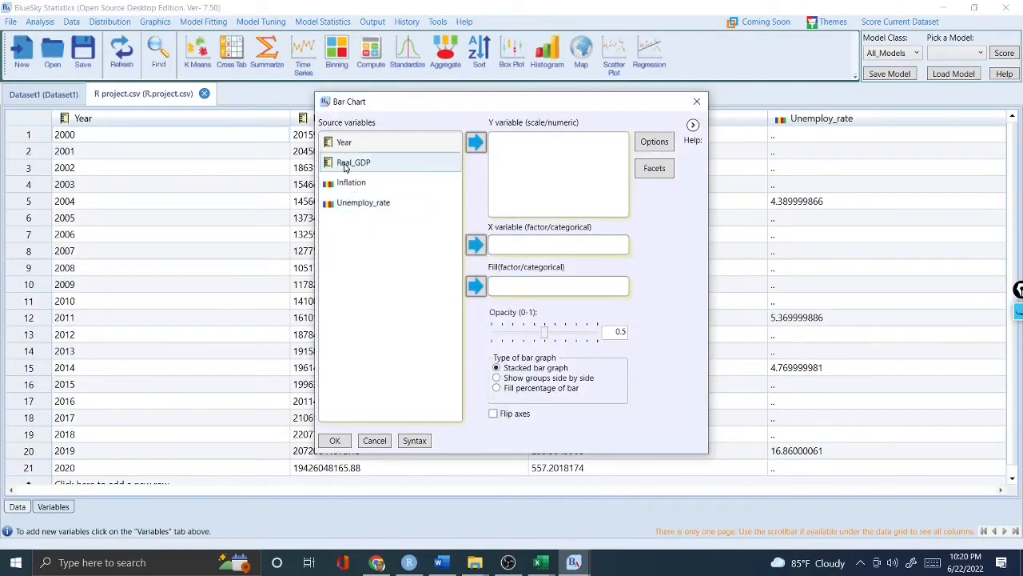
click(476, 143)
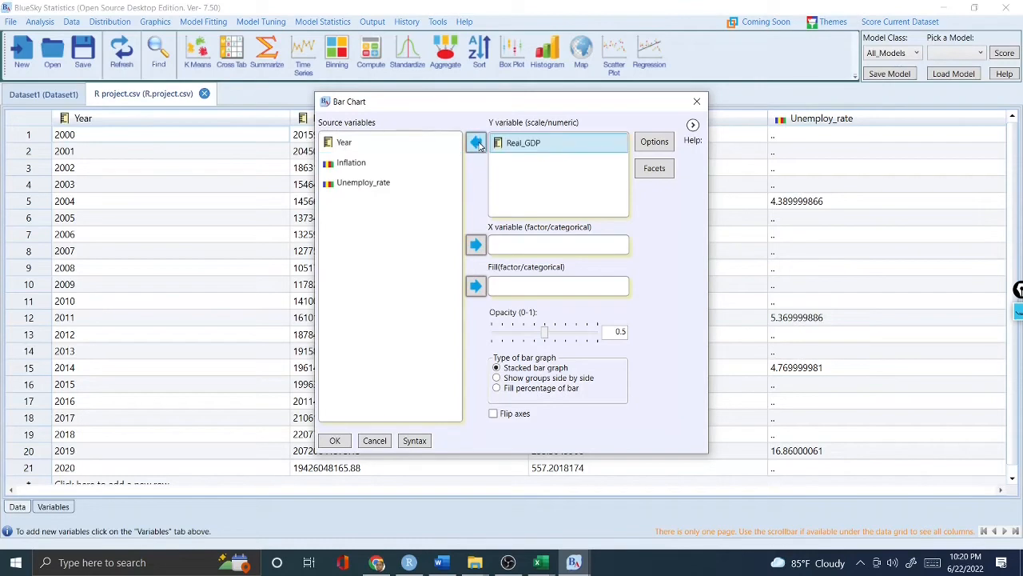
click(350, 144)
click(477, 247)
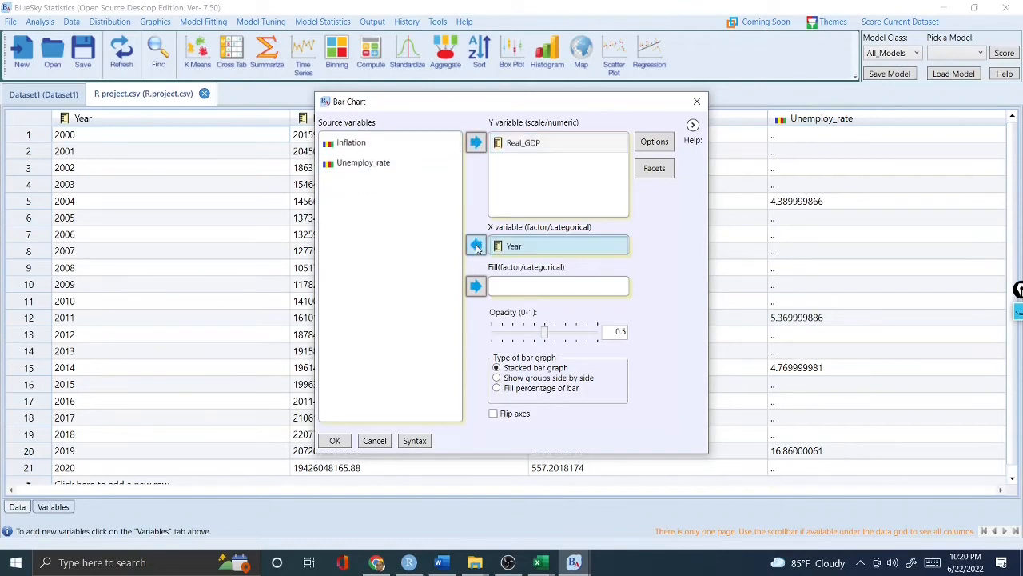
click(335, 440)
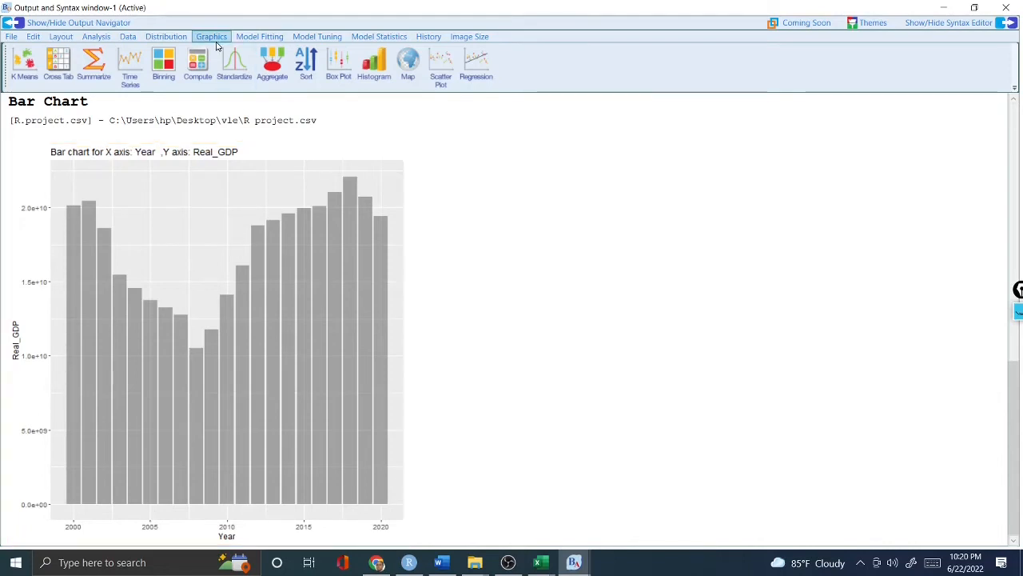
Step: Copy the bar chart, switch to the Word document DATA - FDI NET INFLOWS1, maximize it and enable editing
right_click(233, 252)
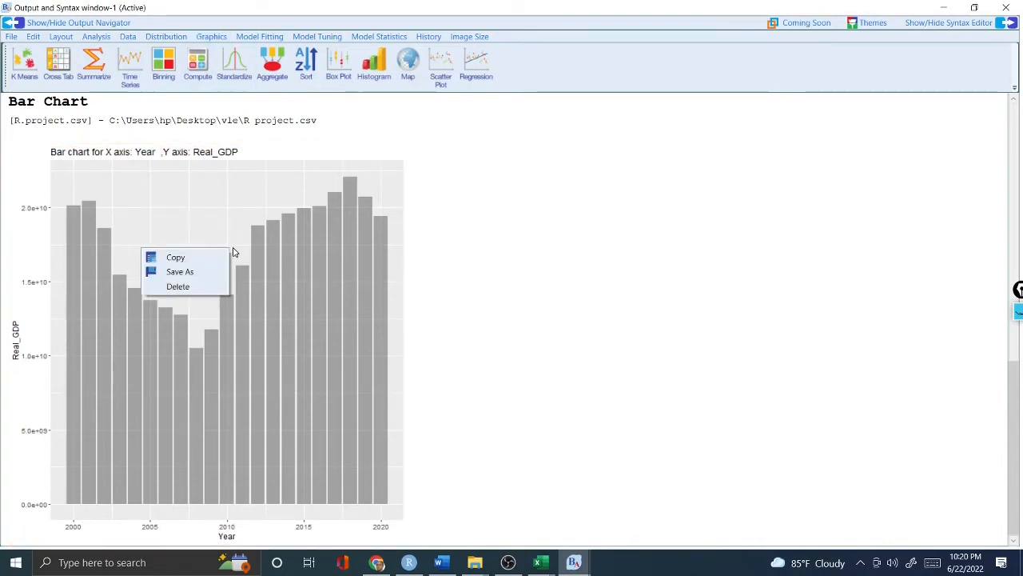
click(192, 257)
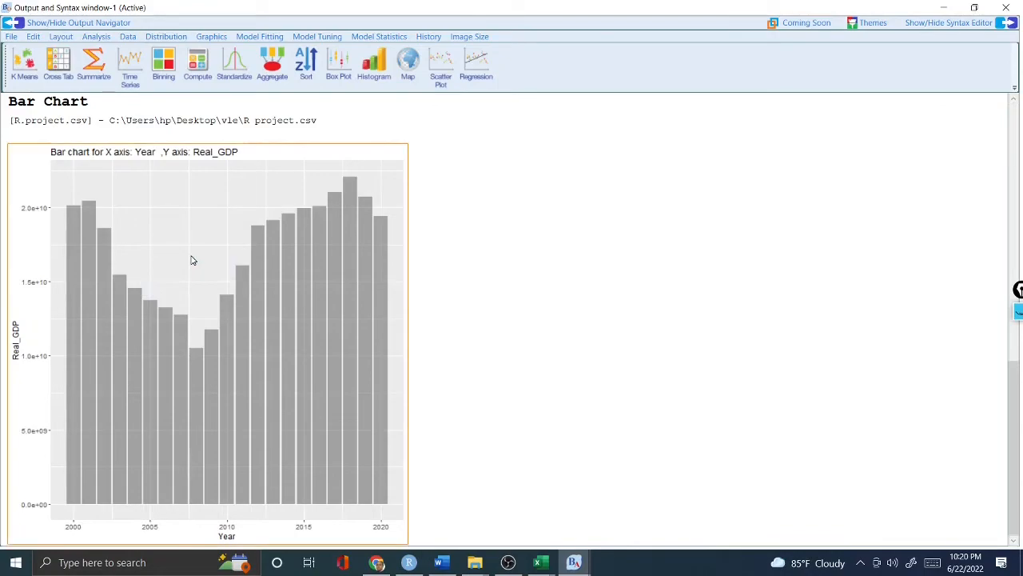
click(440, 562)
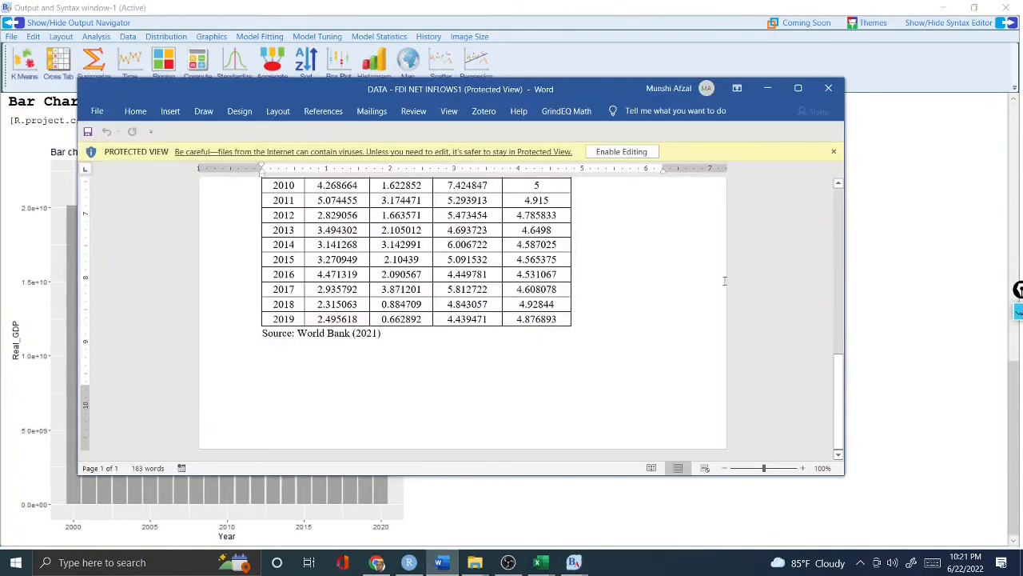
click(798, 88)
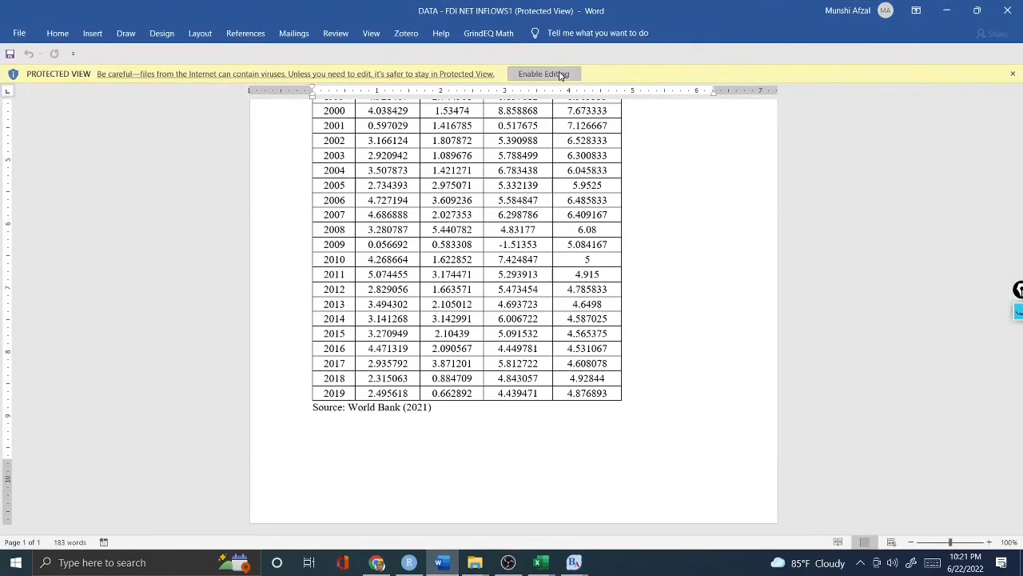
click(560, 73)
Step: Add blank lines below the World Bank source line and paste the bar chart on a new second page
scroll(642, 327, down, 10)
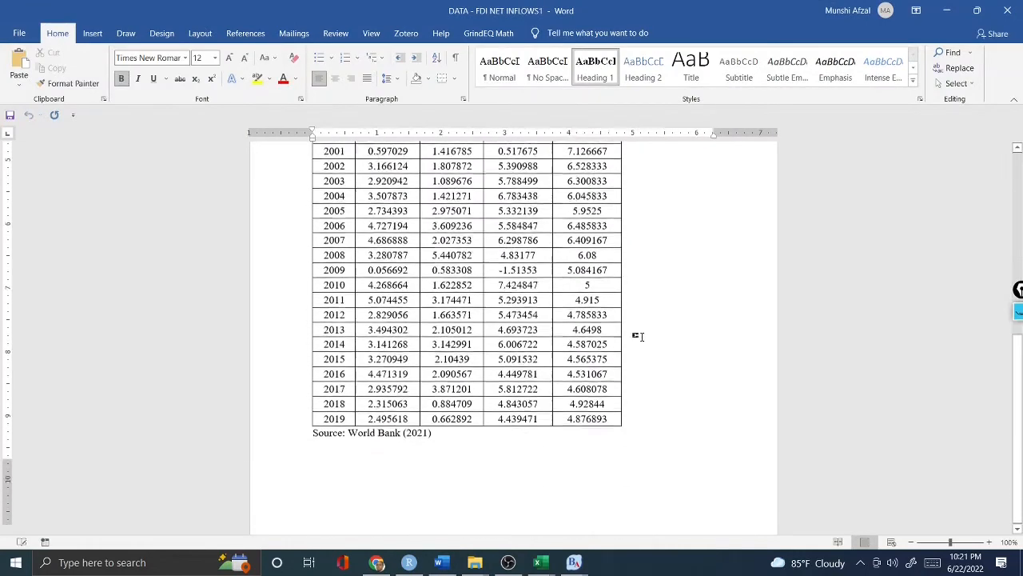
click(402, 434)
key(Return)
key(Return)
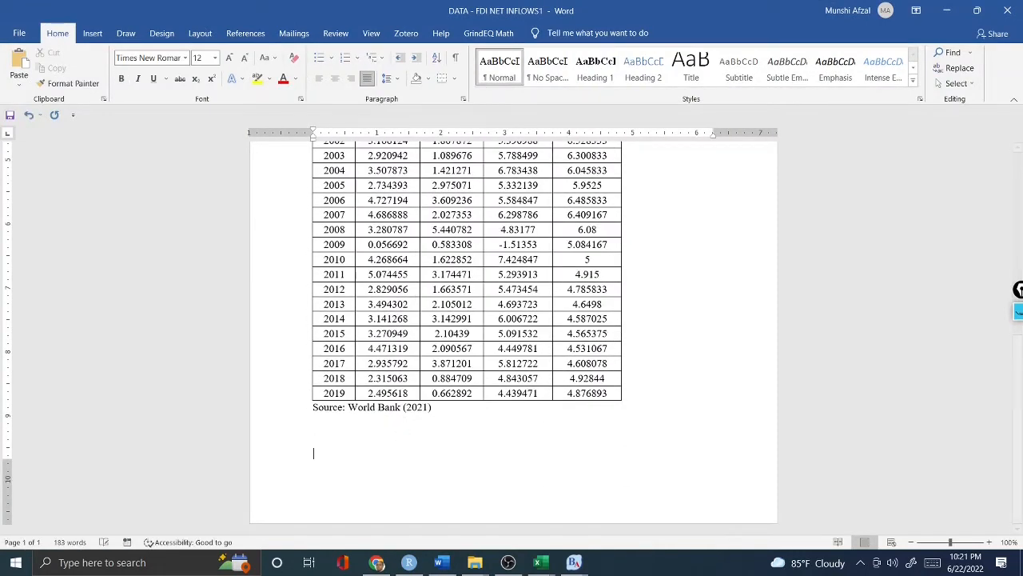
scroll(400, 434, down, 4)
scroll(414, 430, down, 2)
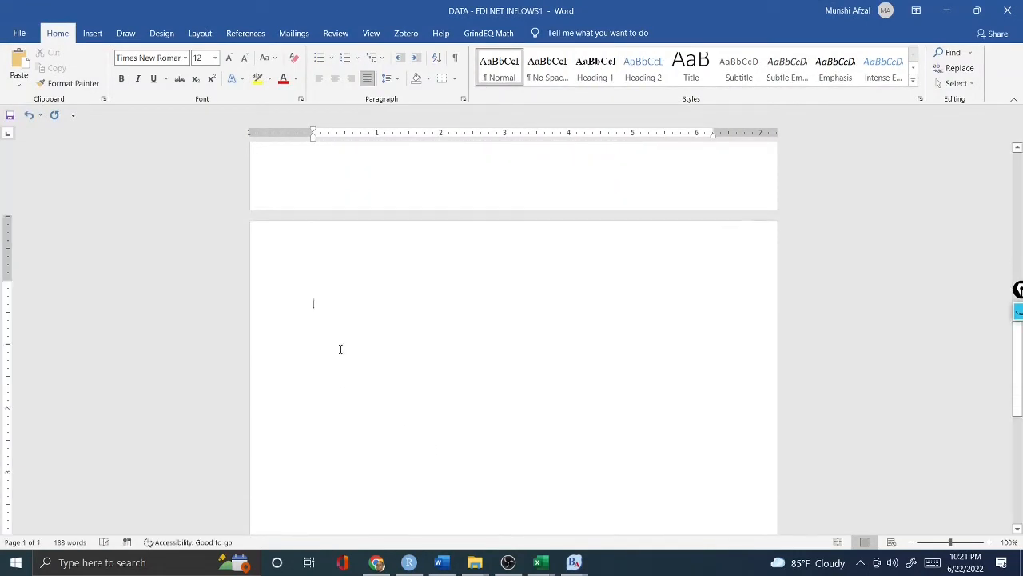
key(ctrl+v)
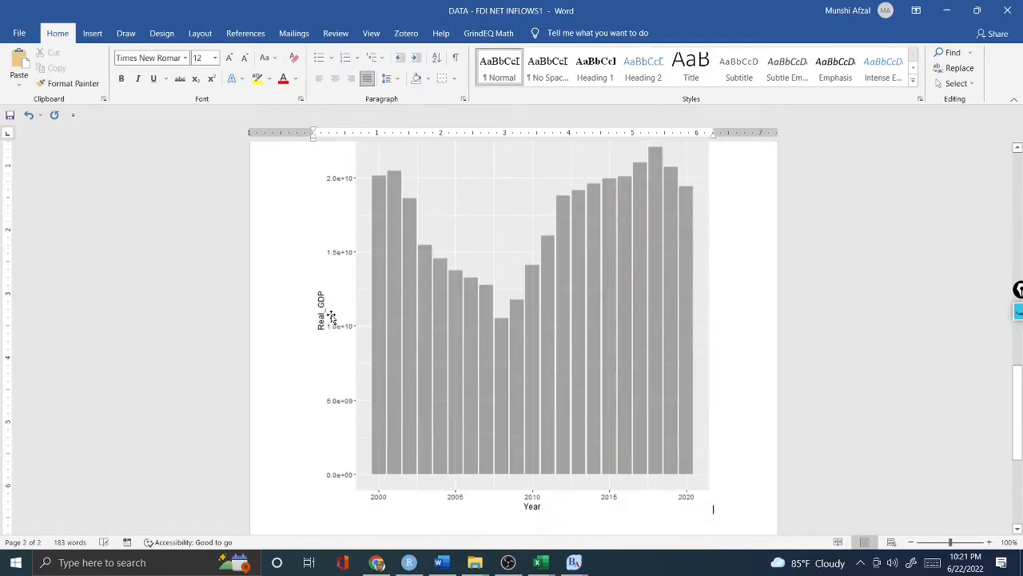
Step: Shrink the pasted bar chart proportionally to about half its width and deselect it
scroll(422, 343, up, 3)
click(466, 344)
scroll(466, 344, down, 3)
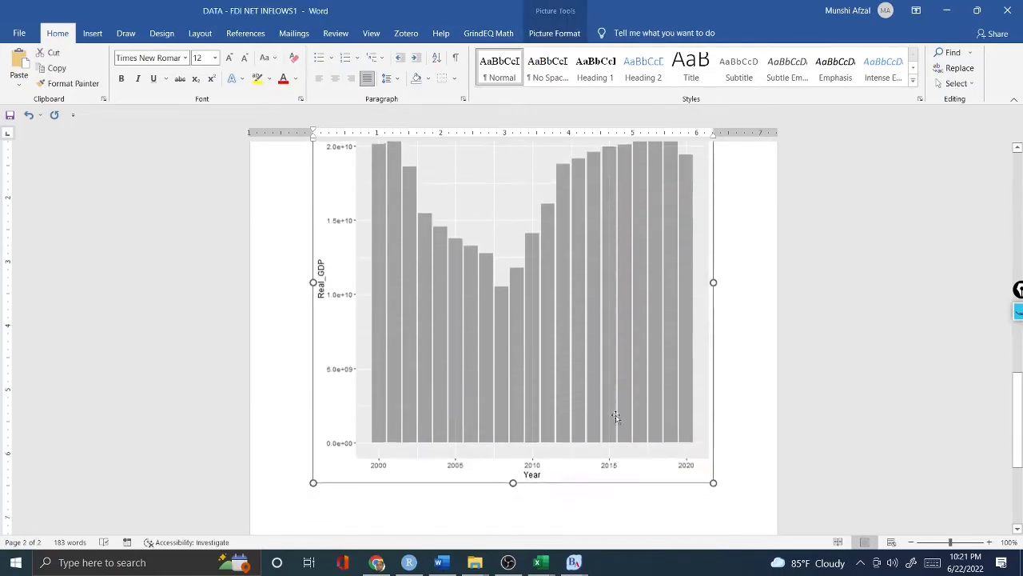
drag(703, 472, 582, 352)
drag(579, 419, 523, 352)
click(652, 382)
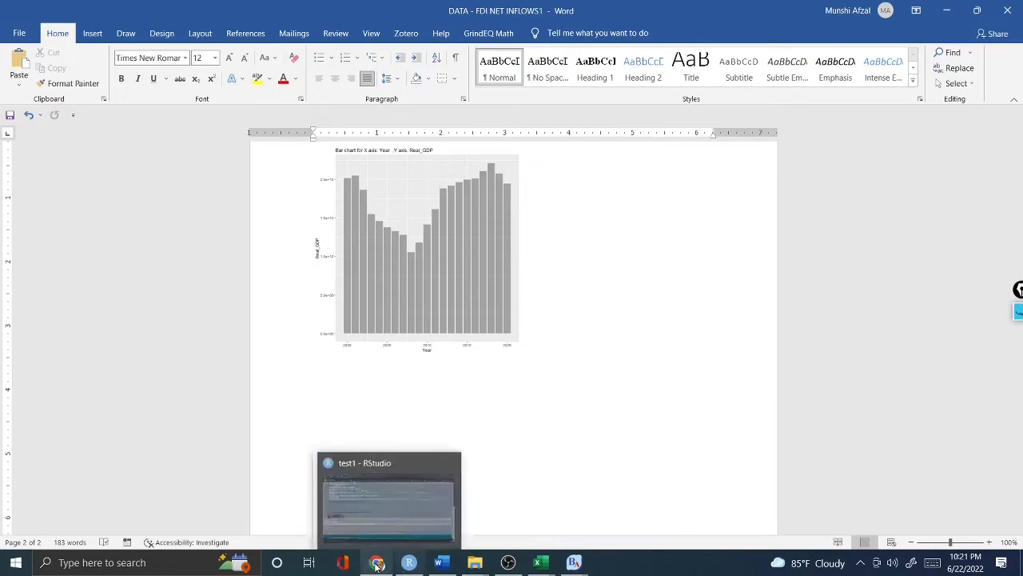
Step: Switch back to BlueSky Statistics and minimize its output window to return to the R project dataset
mouse_move(574, 562)
click(638, 517)
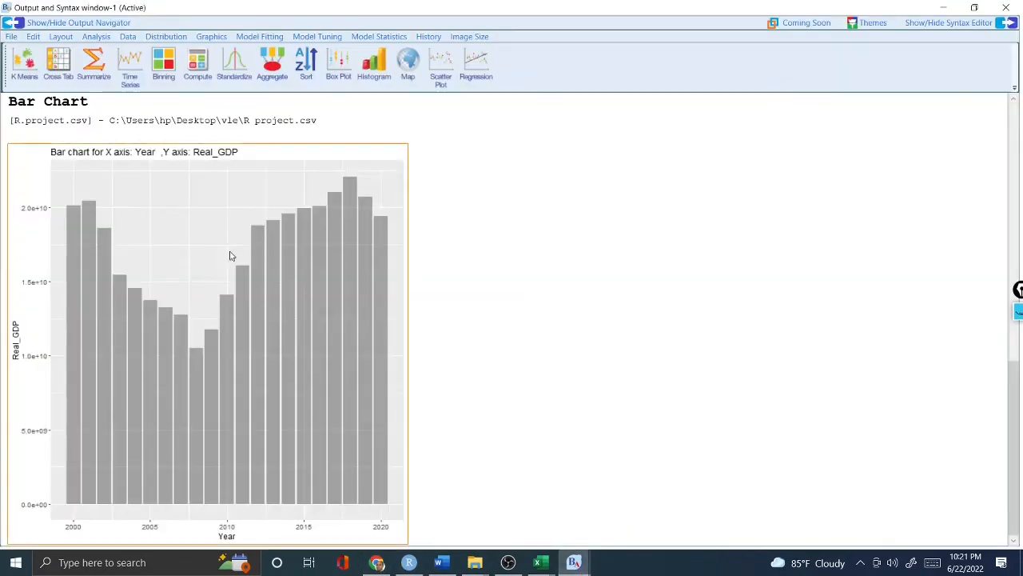
click(948, 7)
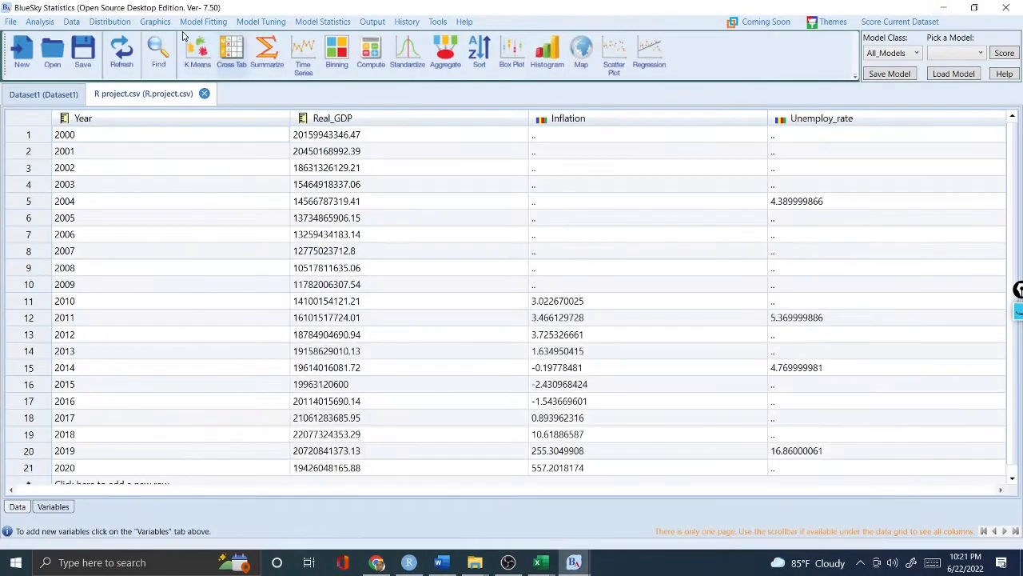
Step: Create a line chart with Year on the Y axis and Real_GDP on the X axis
click(167, 22)
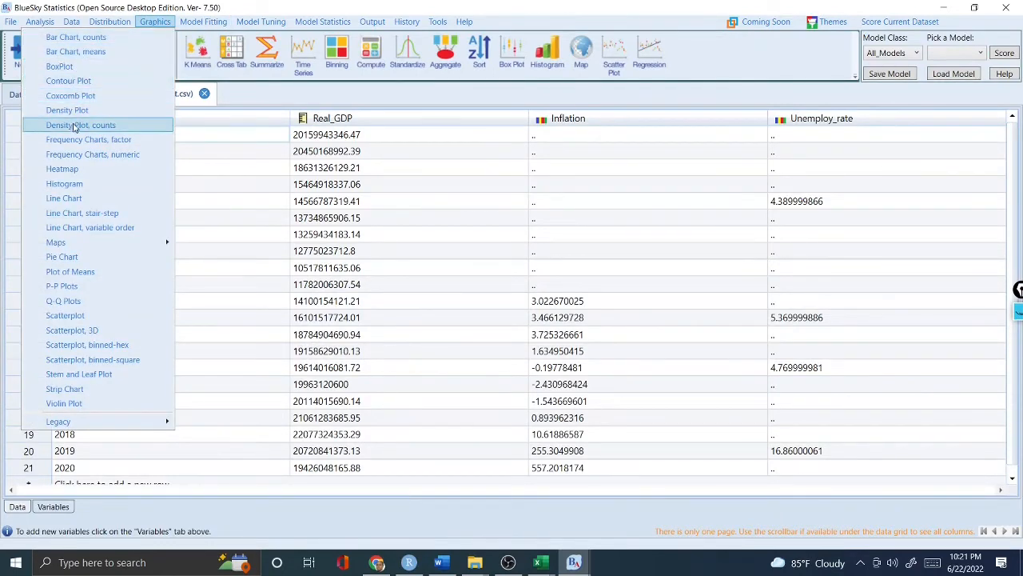
click(64, 198)
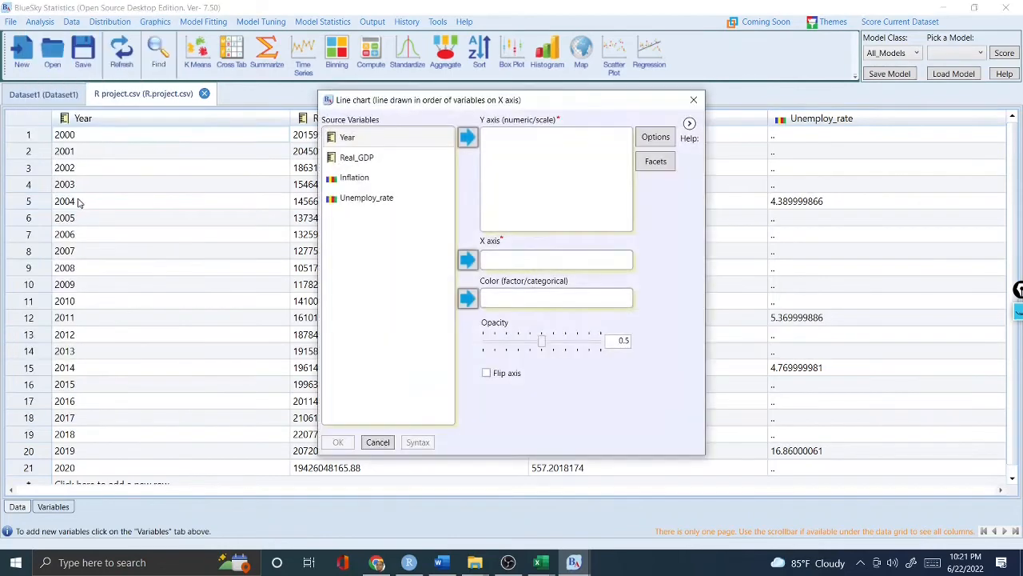
click(350, 158)
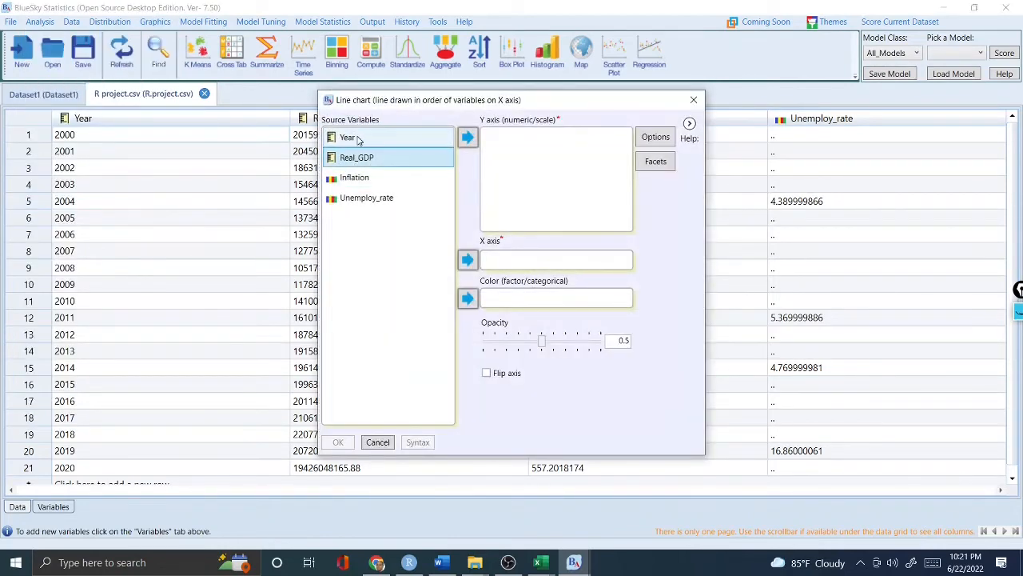
click(358, 140)
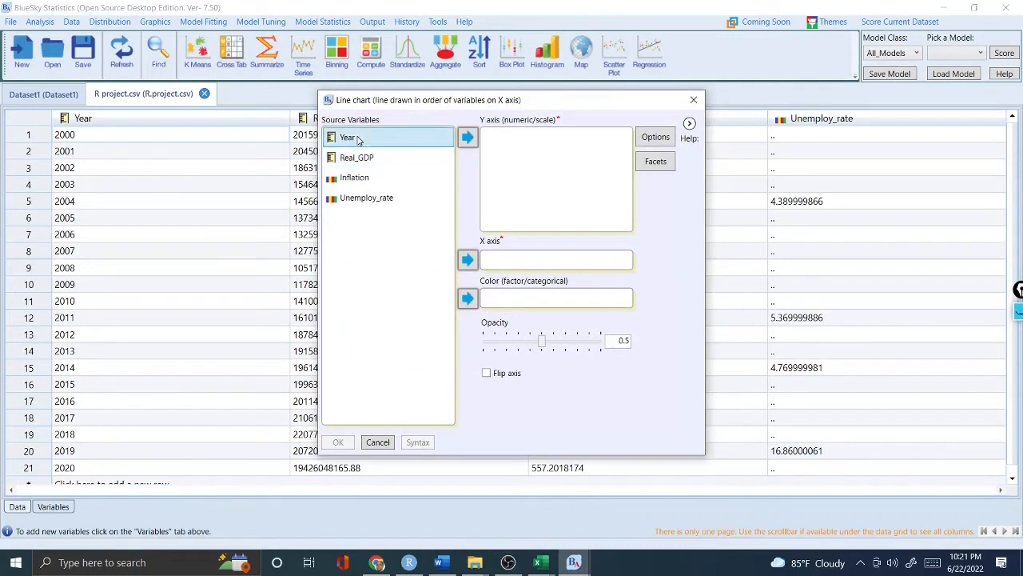
click(470, 142)
click(394, 156)
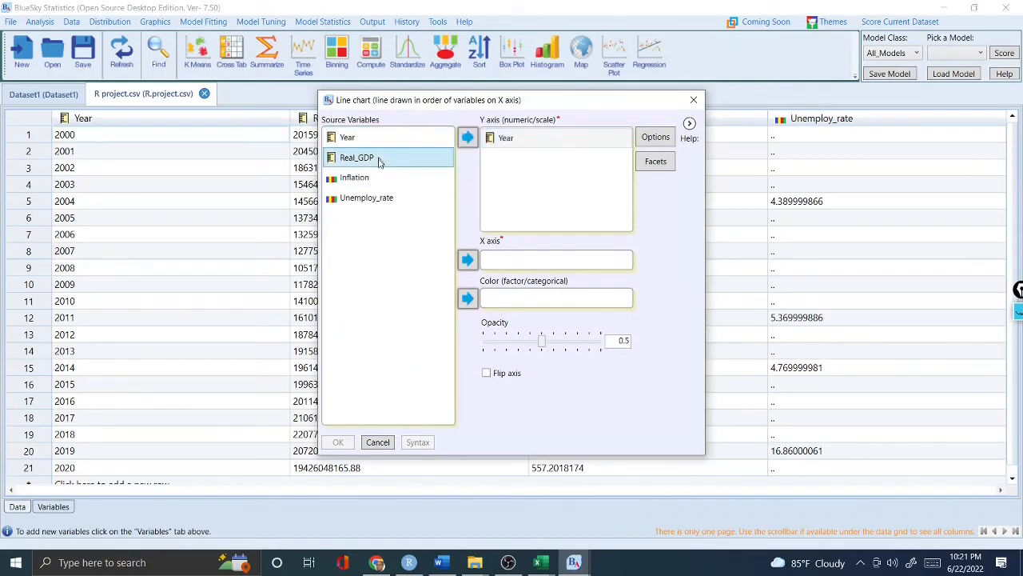
click(470, 260)
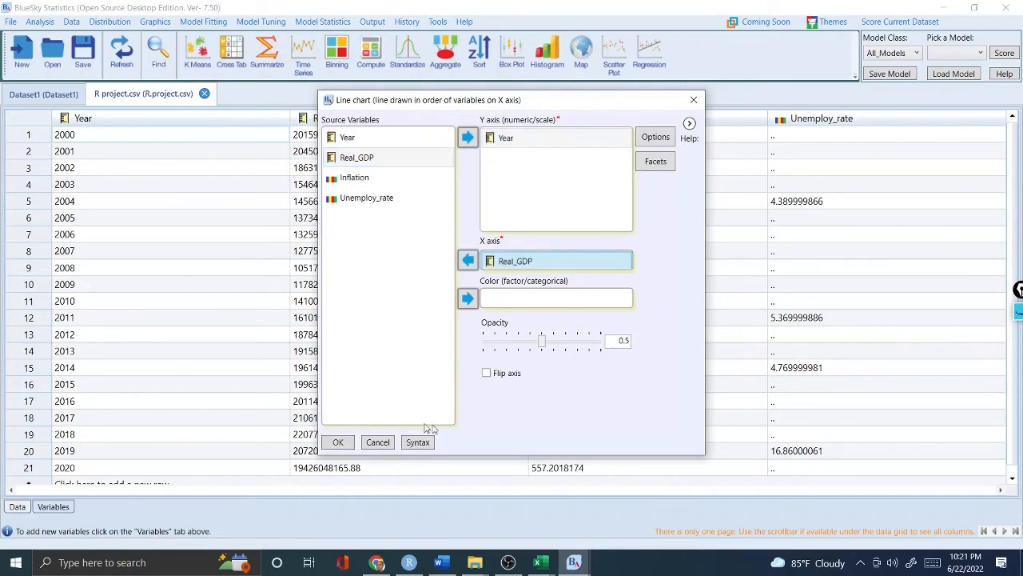
click(339, 442)
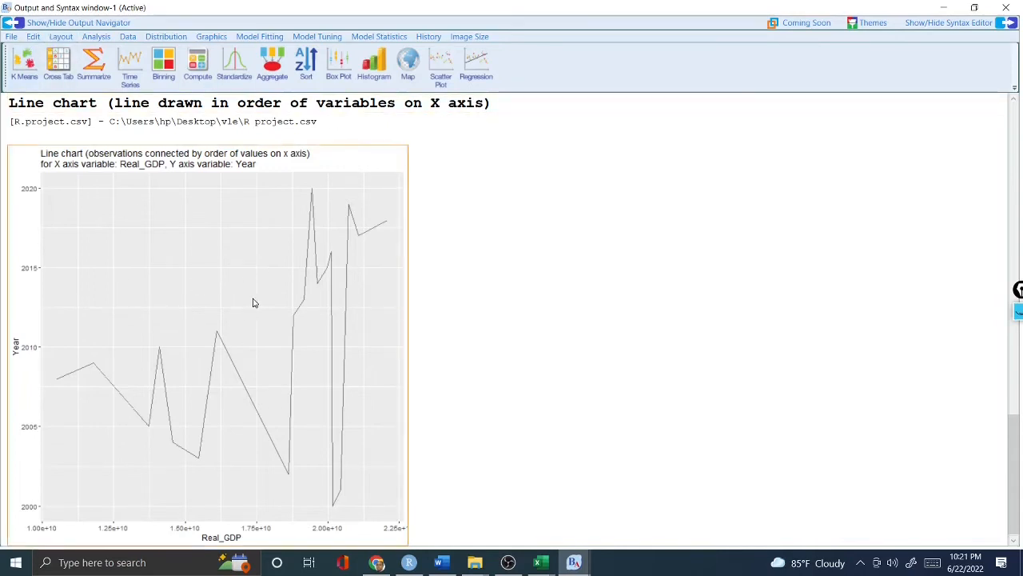
Step: Return to the R project dataset and look over the available chart types before bringing the BlueSky Statistics windows back up
click(574, 563)
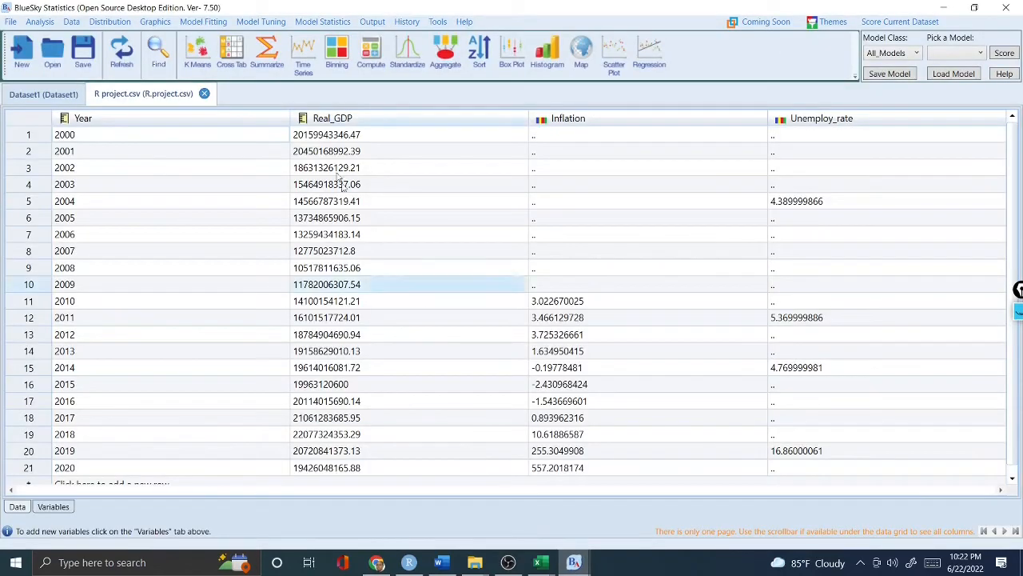
click(500, 508)
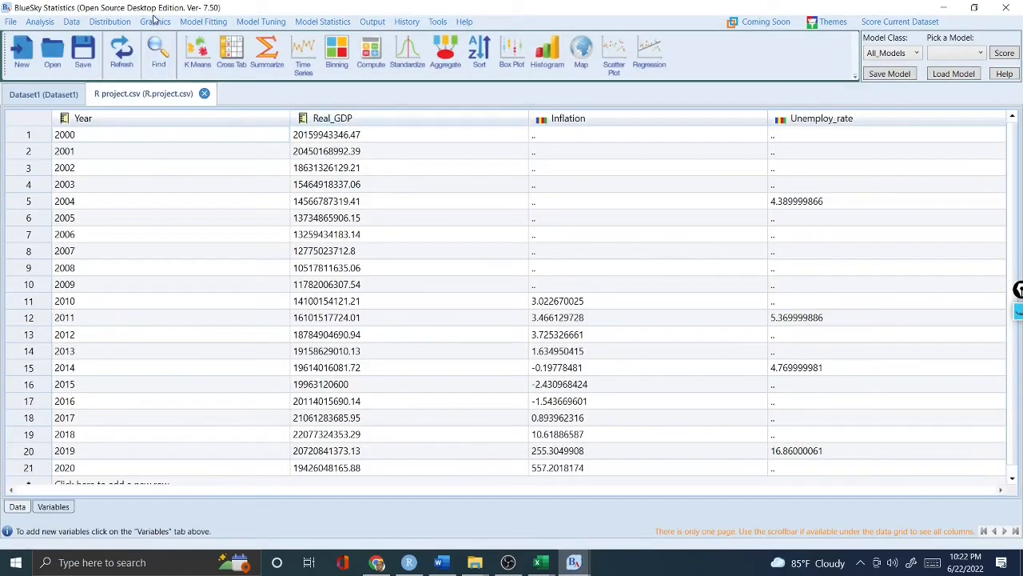
click(155, 21)
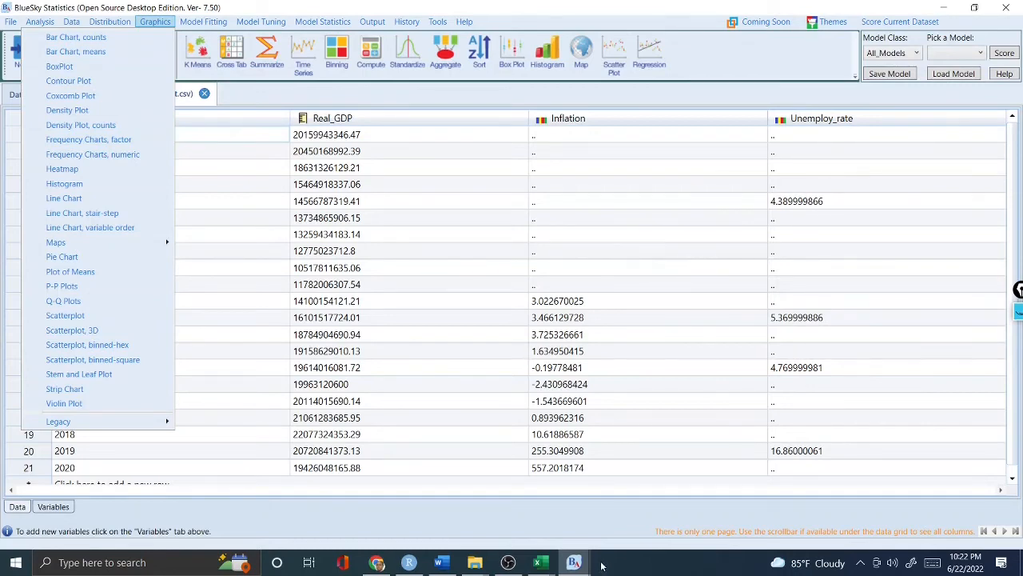
click(574, 563)
click(624, 521)
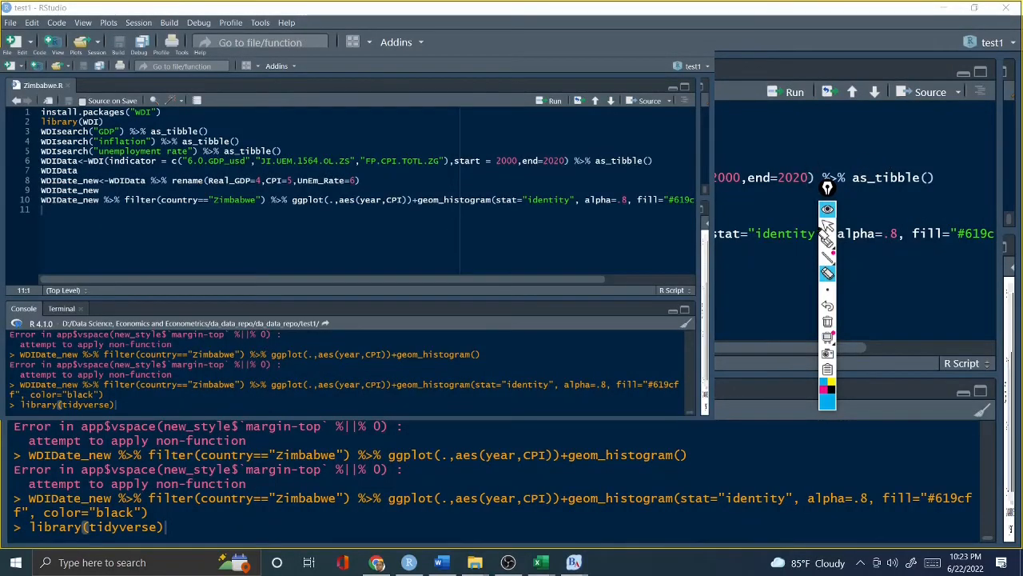
Step: Hide the annotation tools and view the new file types offered in RStudio, including R Script
click(829, 246)
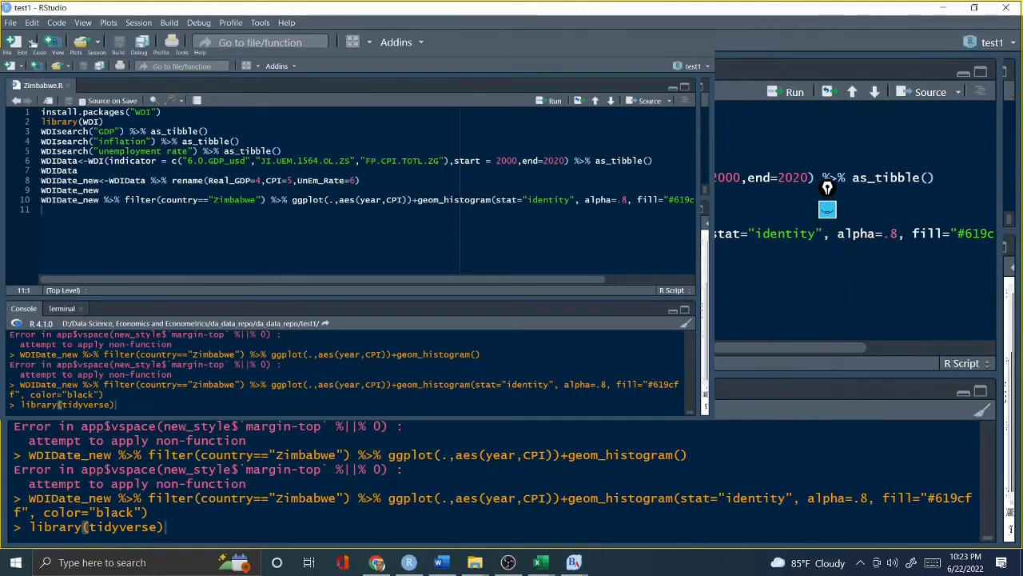
click(31, 43)
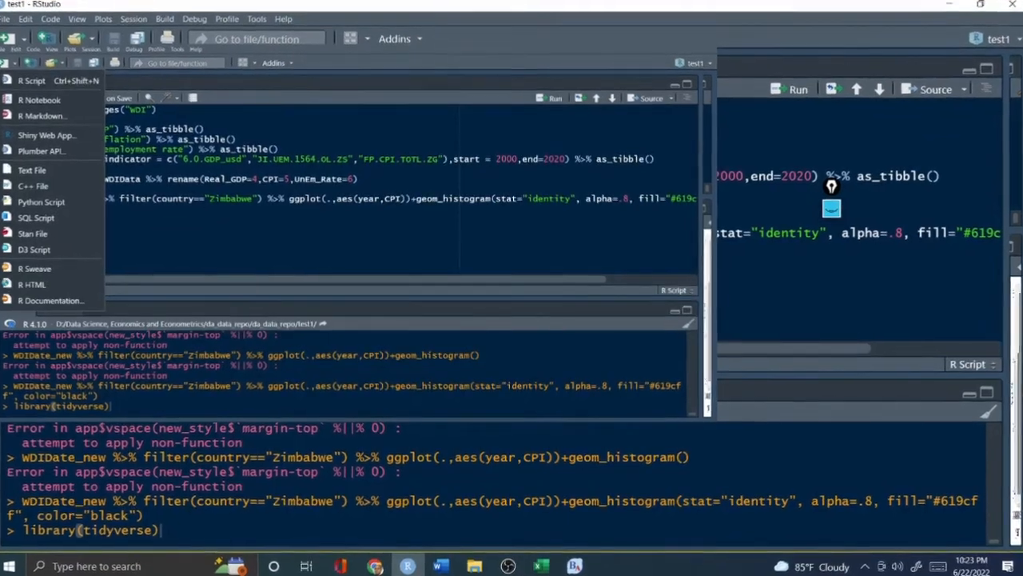
click(37, 83)
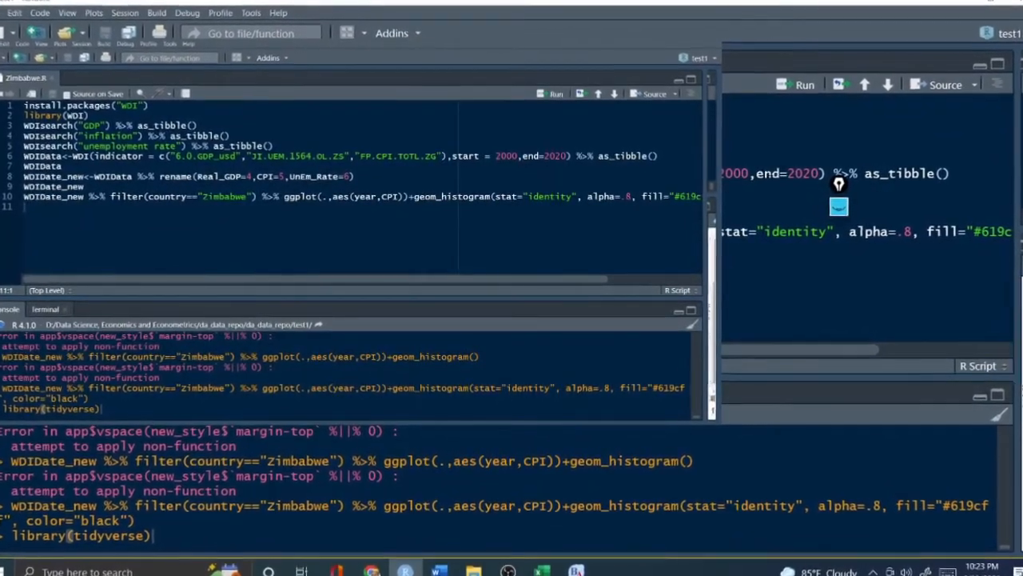
Step: Handwrite a pen note beside the library(WDI) line of the Zimbabwe.R script and hide the annotations
click(839, 208)
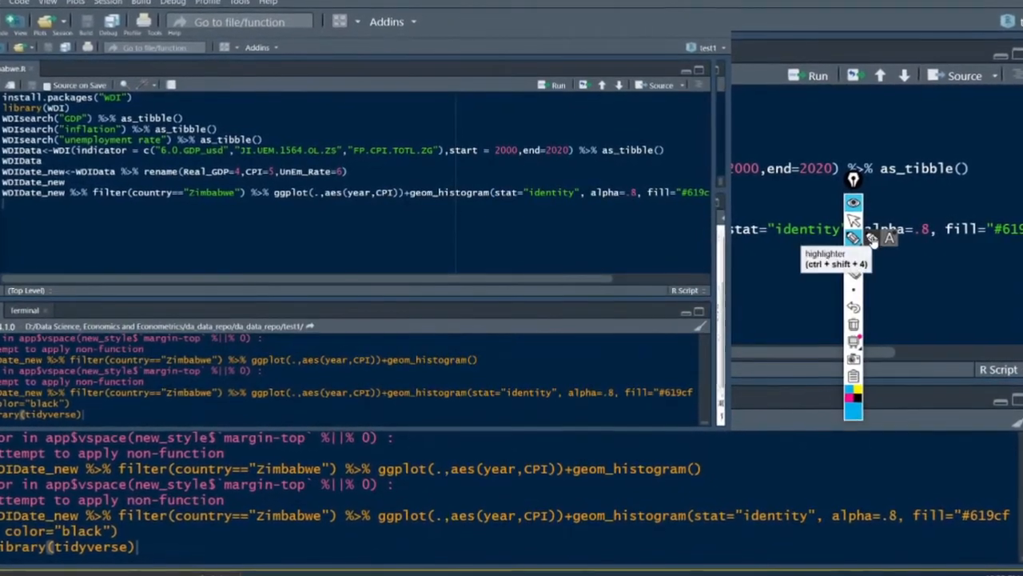
click(877, 240)
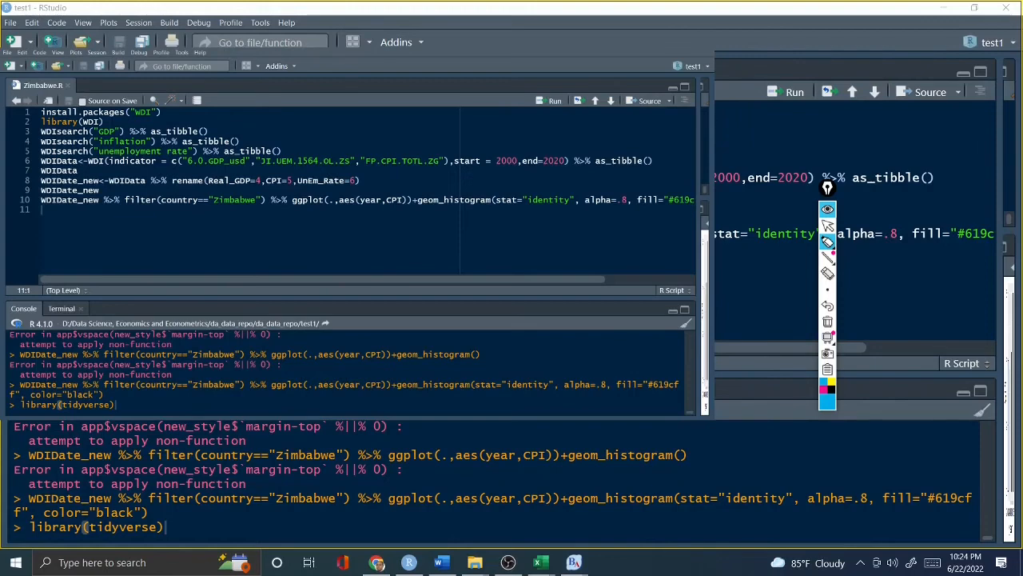
drag(717, 117, 773, 124)
drag(775, 107, 775, 136)
click(827, 210)
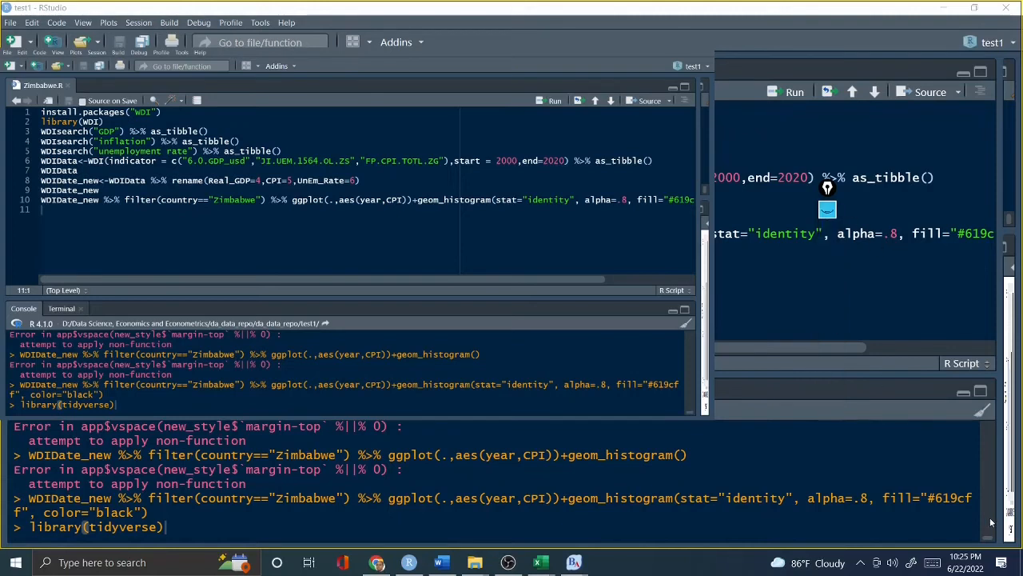
Step: Examine the WDIsearch("unemployment rate") results in the enlarged console and return to the Zimbabwe.R script with its pen note
drag(988, 539, 983, 476)
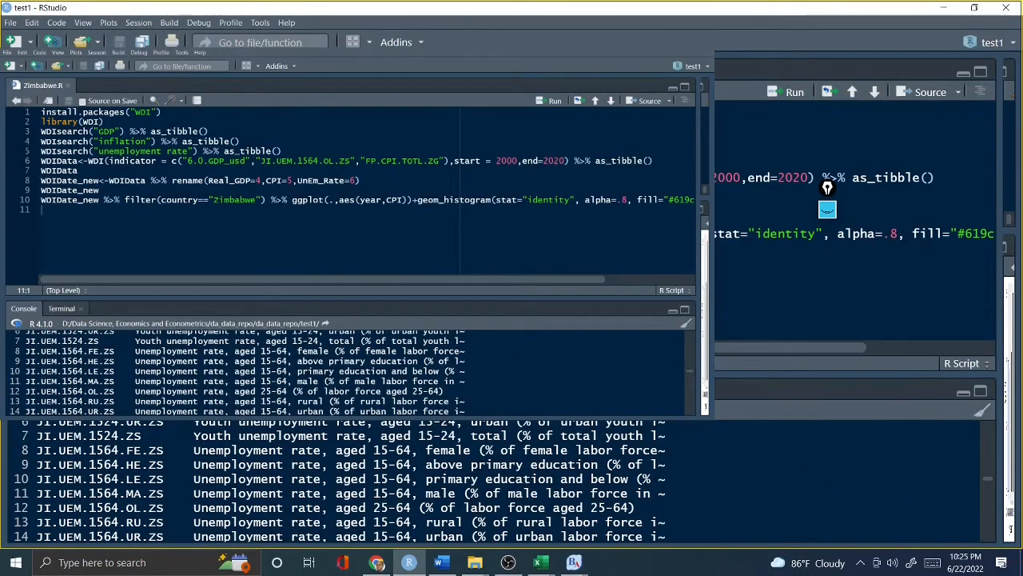
drag(503, 378, 502, 86)
scroll(502, 336, up, 2)
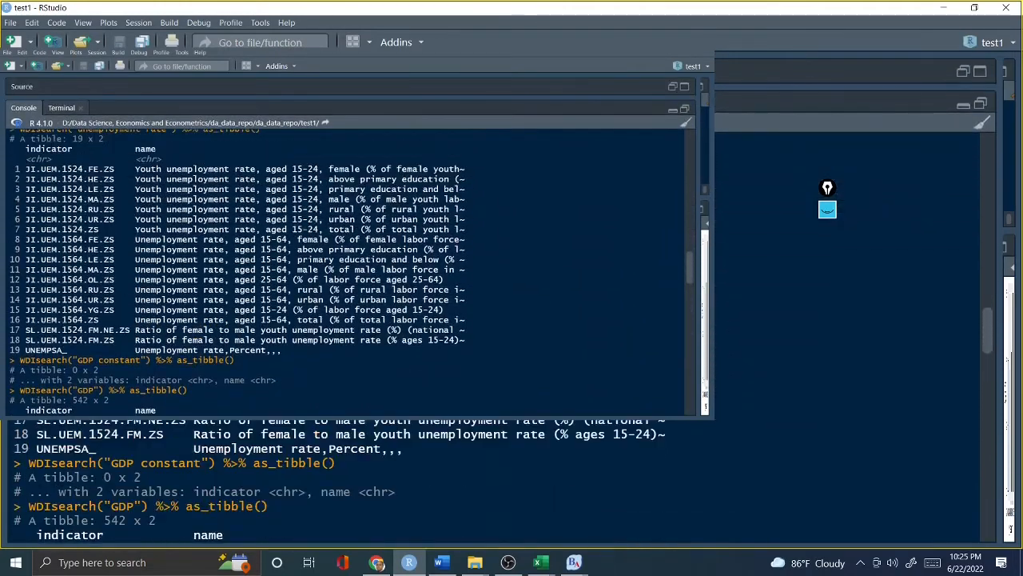
scroll(502, 336, up, 1)
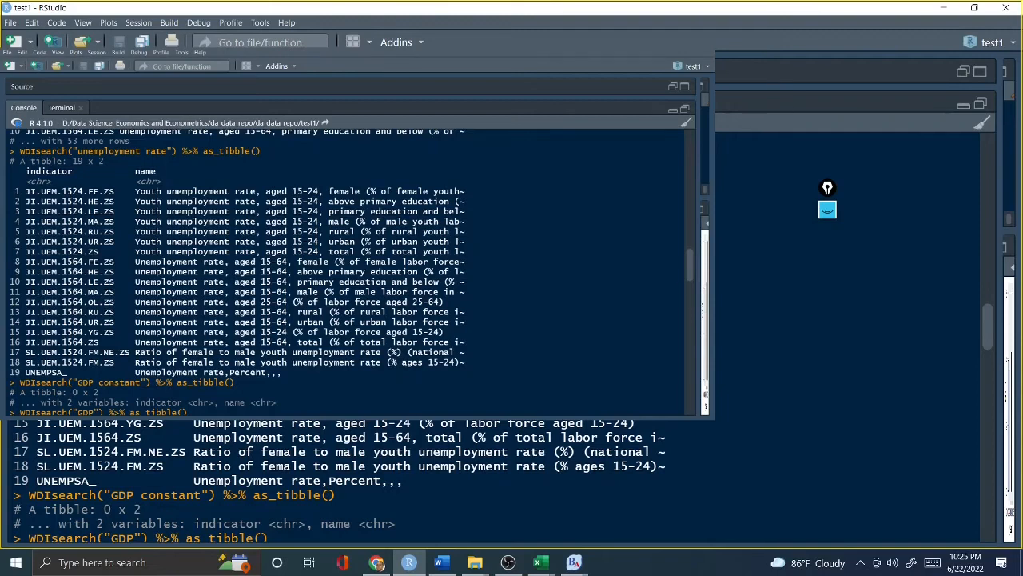
click(963, 110)
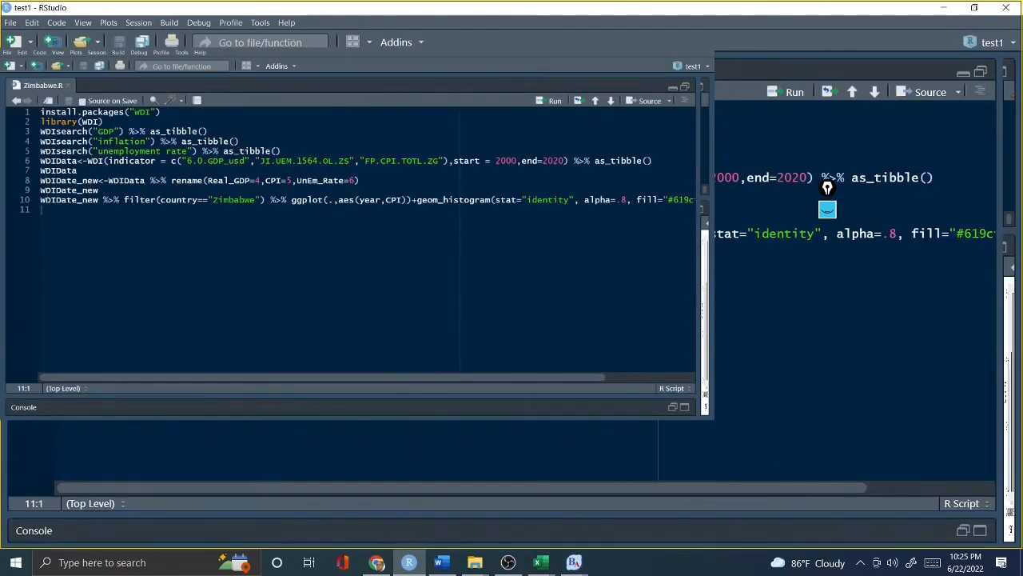
click(828, 209)
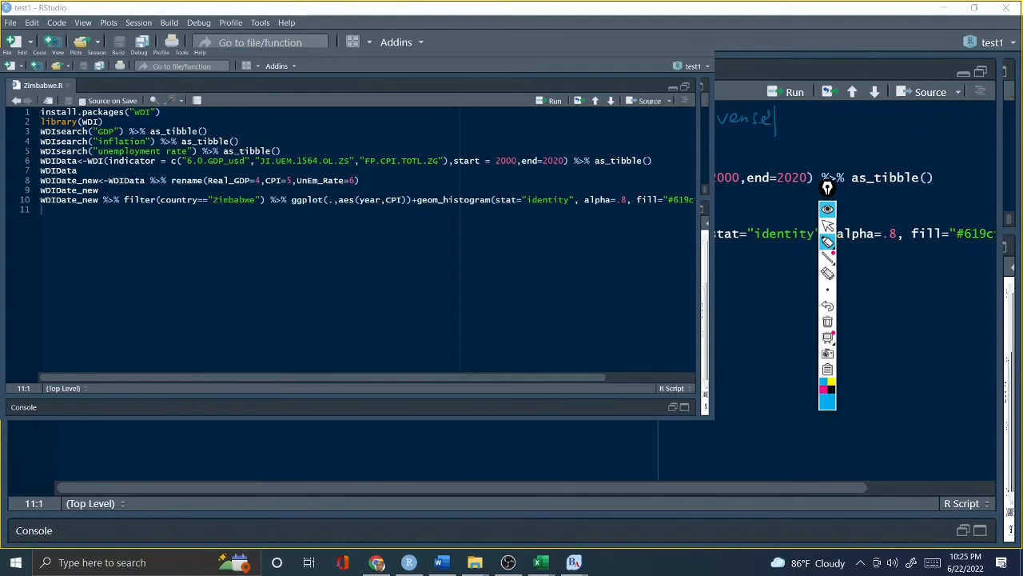
click(828, 209)
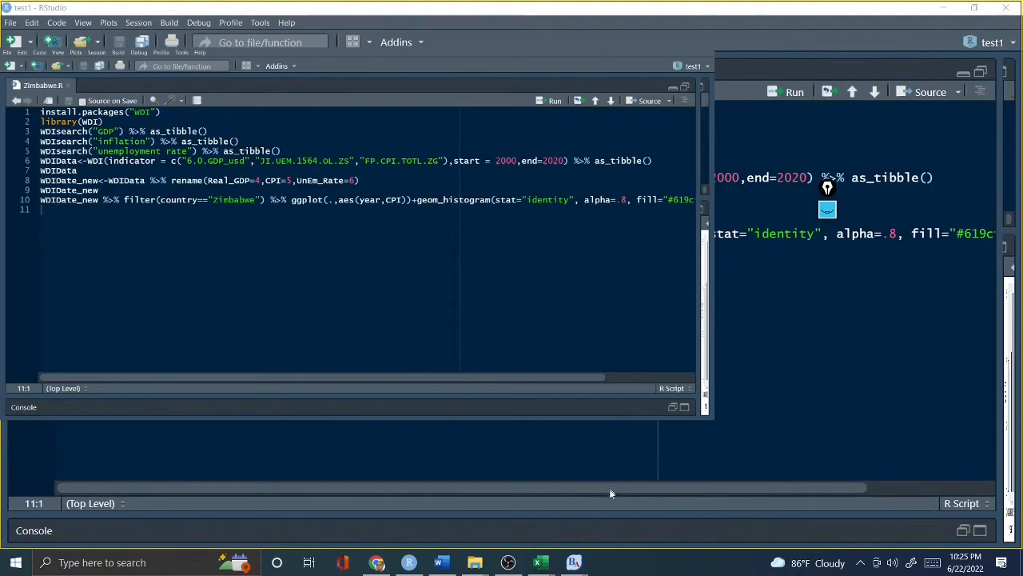
Step: Examine the WDIsearch("GDP") results in the console, highlighting Per capita GDP growth and its indicator code 5.51.01.10.gdp, and return to the script
click(964, 530)
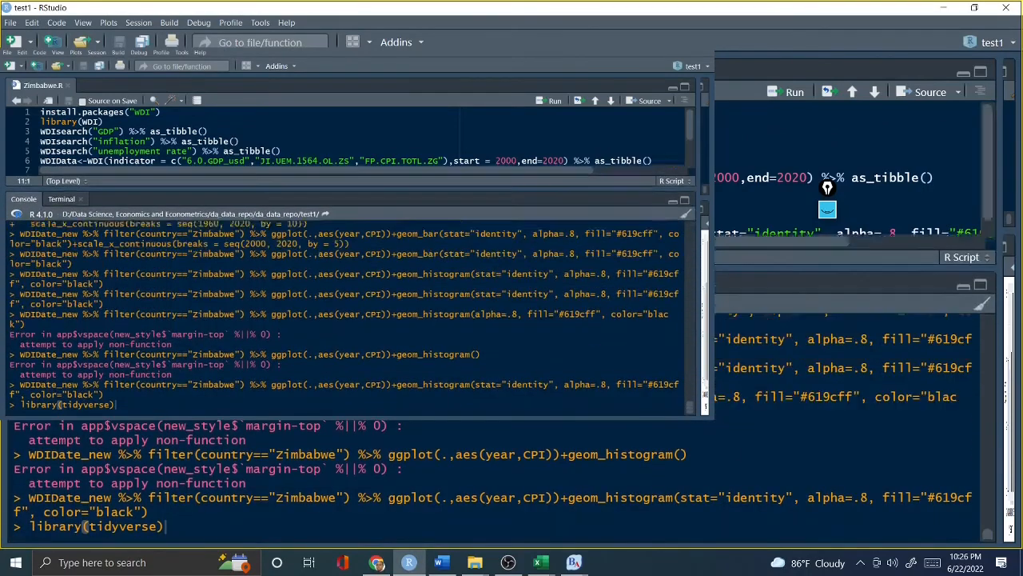
scroll(827, 188, up, 5)
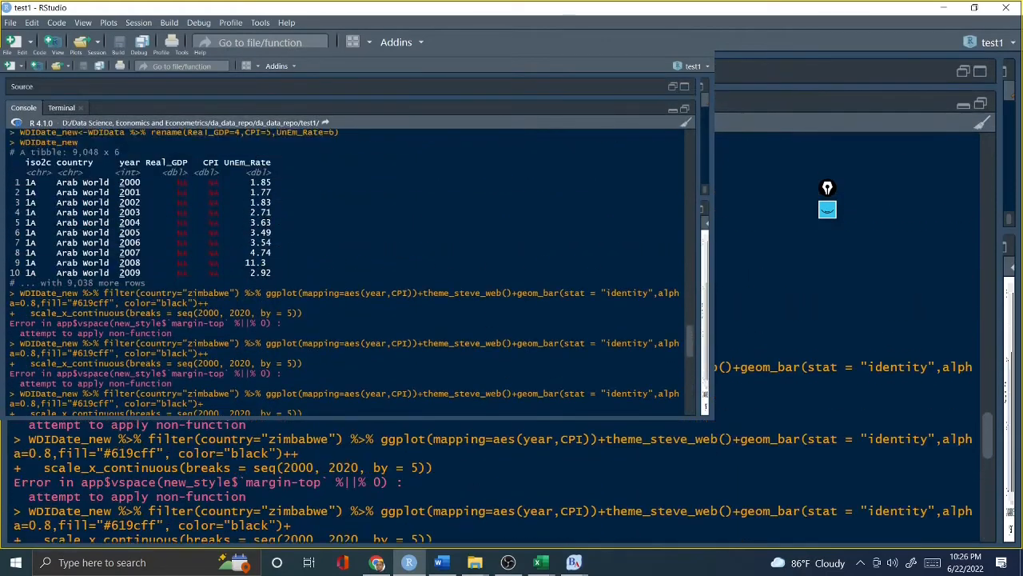
scroll(827, 187, up, 10)
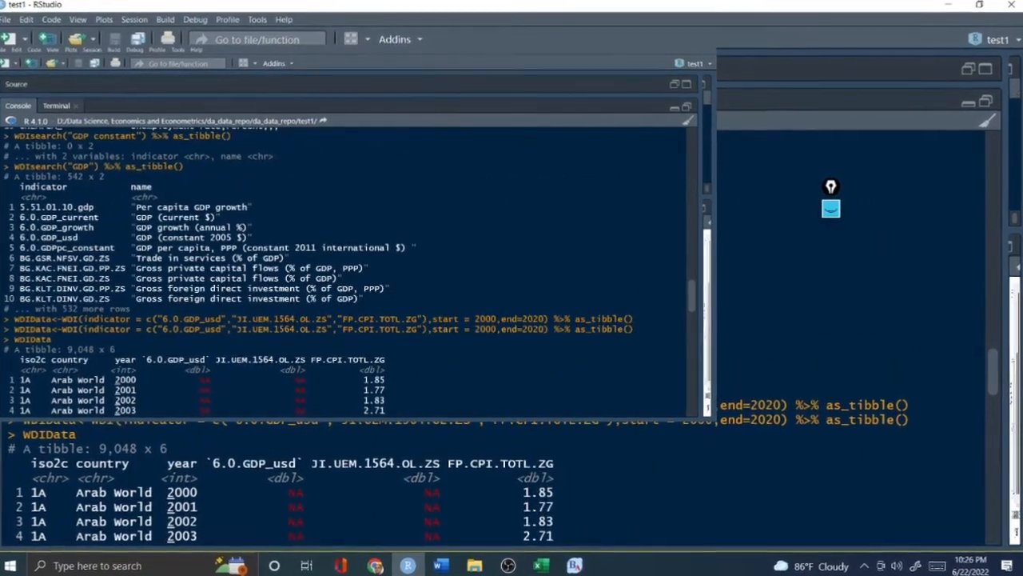
drag(139, 206, 241, 206)
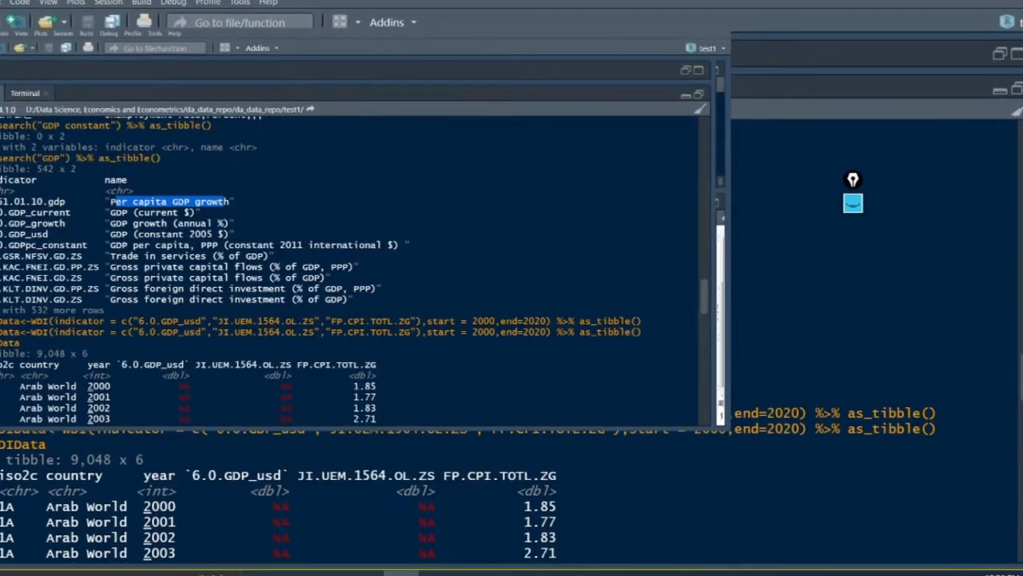
click(231, 203)
drag(0, 201, 62, 202)
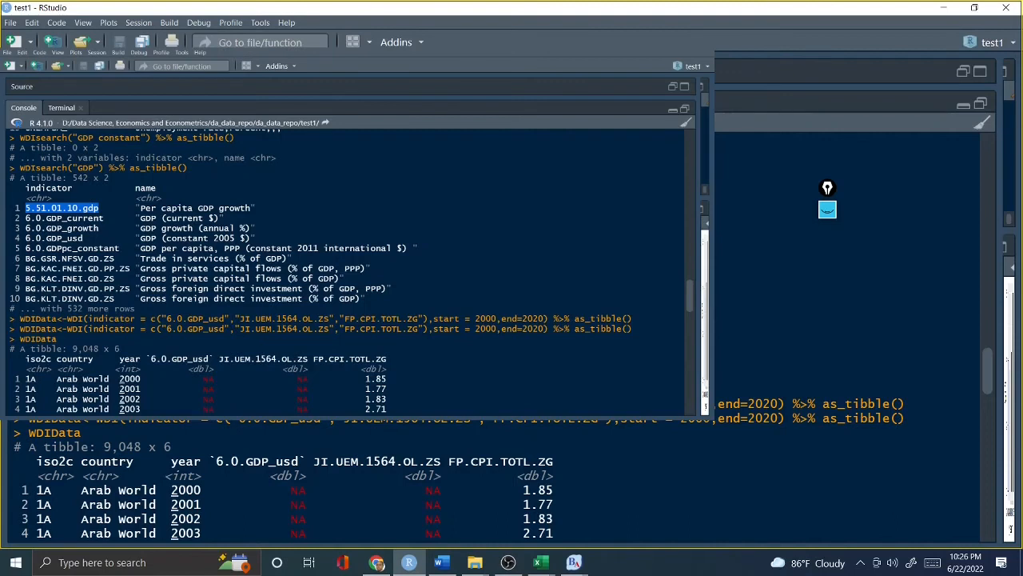
click(964, 104)
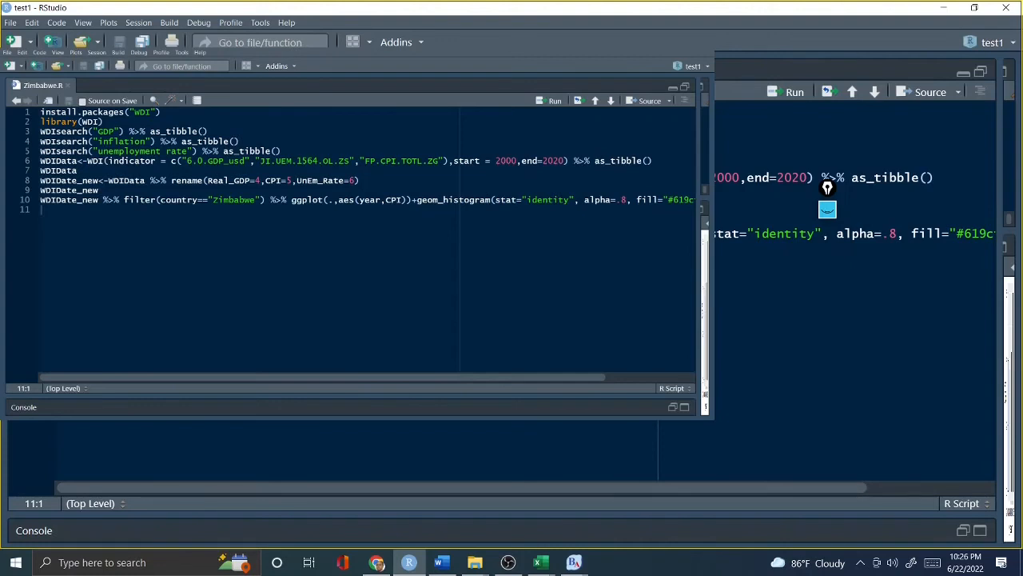
Step: Show the pen annotations, add a short mark under as_tibble() on the WDIData line, and hide them again
click(827, 209)
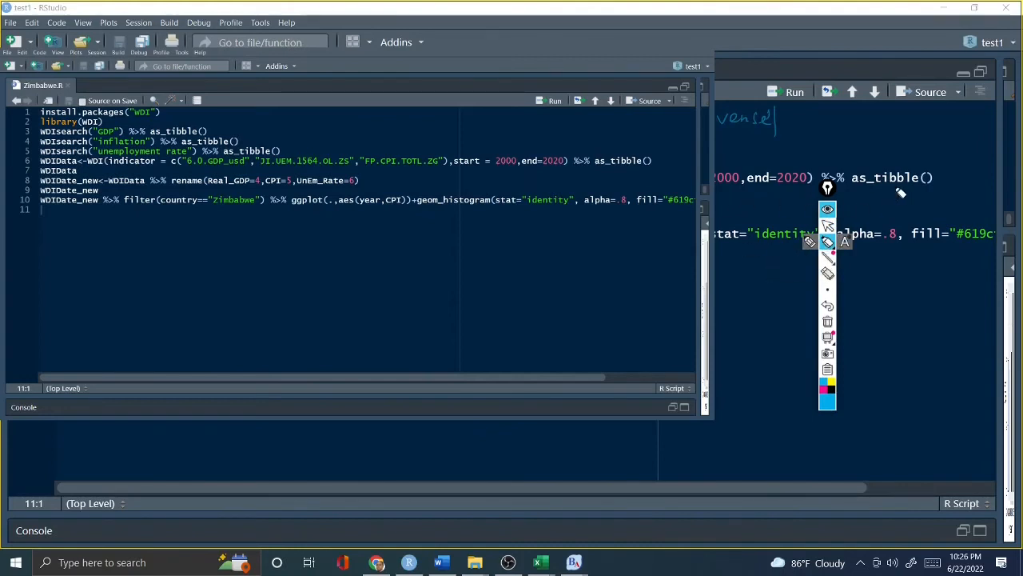
drag(895, 186, 909, 187)
click(831, 209)
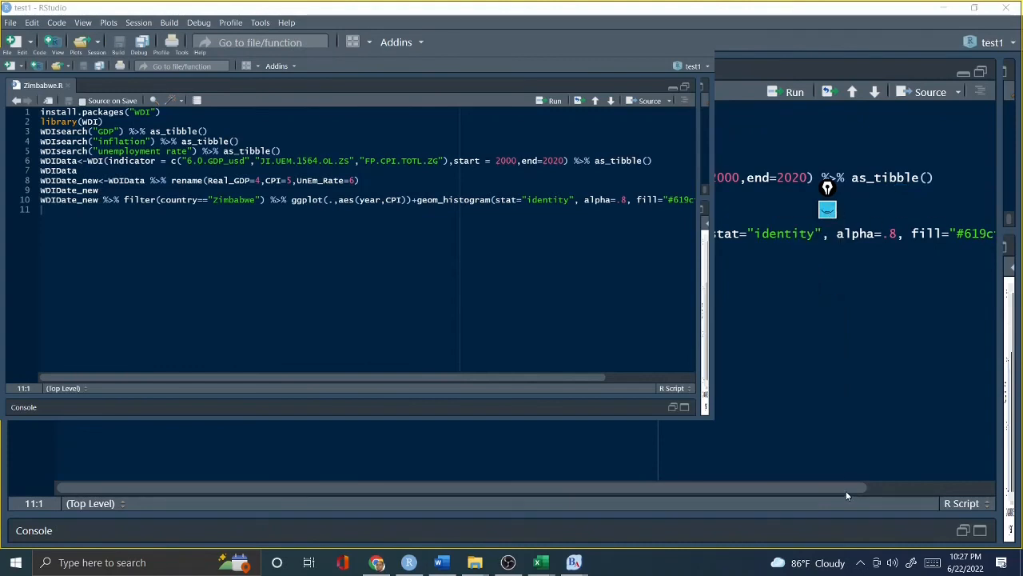
Step: Bring the RStudio plots into view and enlarge the bar chart of CPI by year
drag(848, 489, 976, 489)
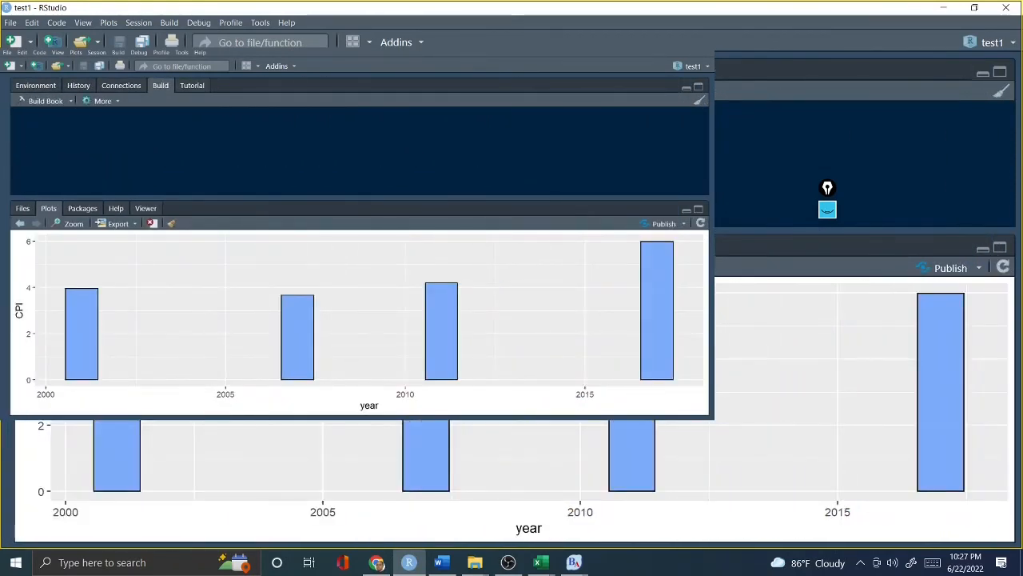
click(1000, 248)
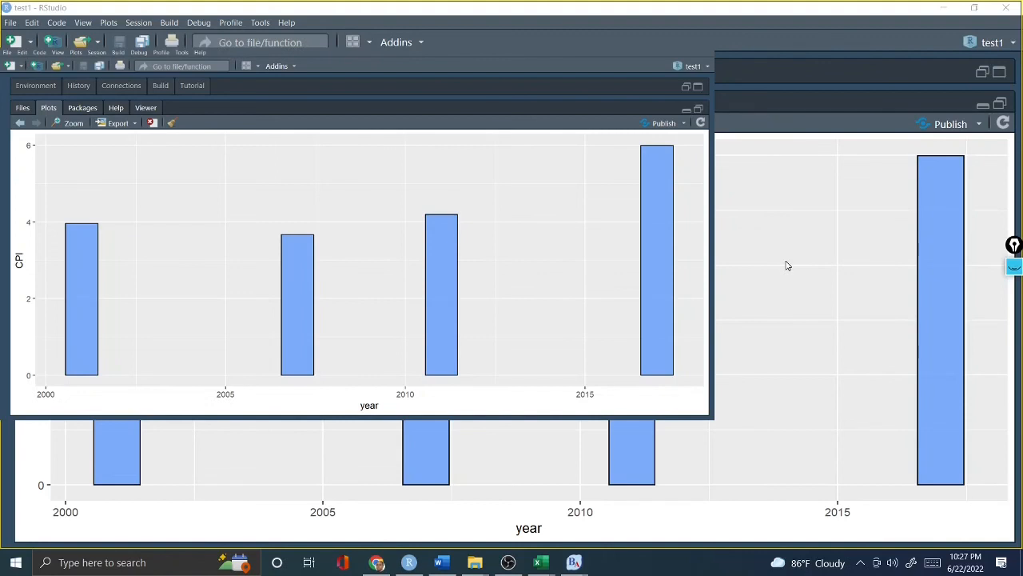
Step: Switch to Chrome and look through the svmiller.com article on grabbing World Bank data in R with WDI
click(379, 563)
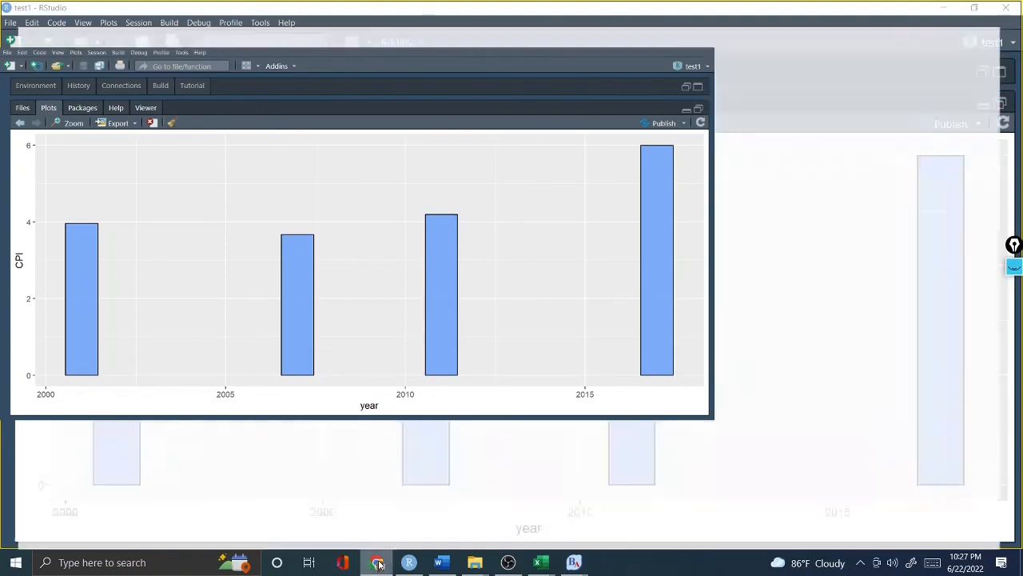
click(217, 11)
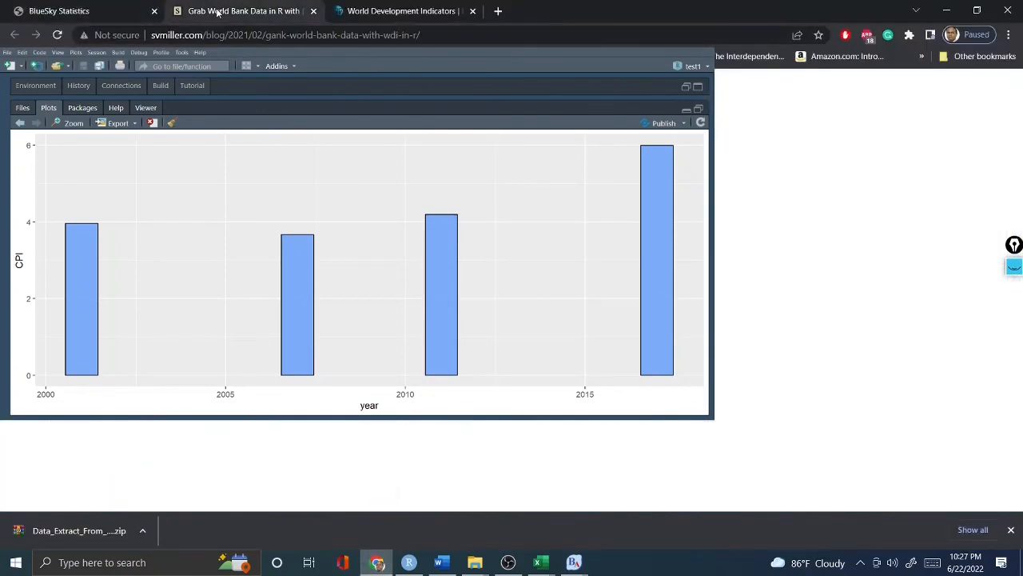
drag(1018, 379, 1019, 80)
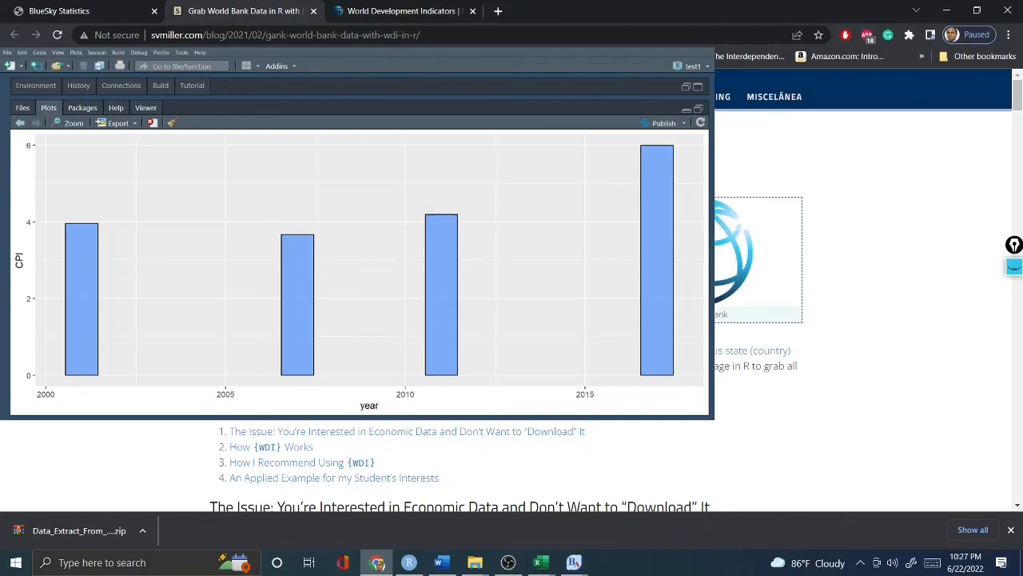
scroll(408, 432, down, 3)
scroll(408, 432, up, 3)
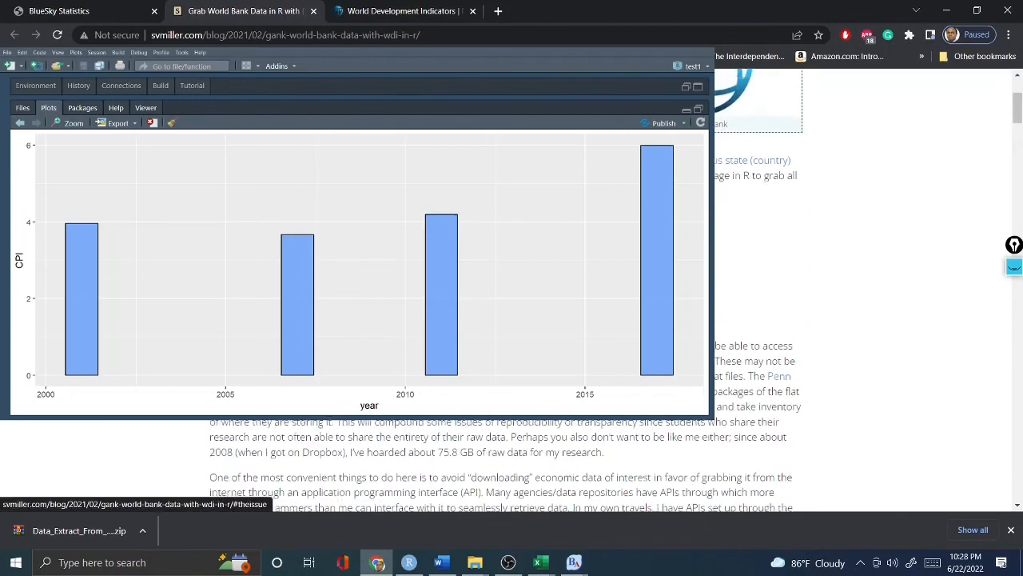
scroll(407, 432, down, 1)
scroll(408, 432, up, 1)
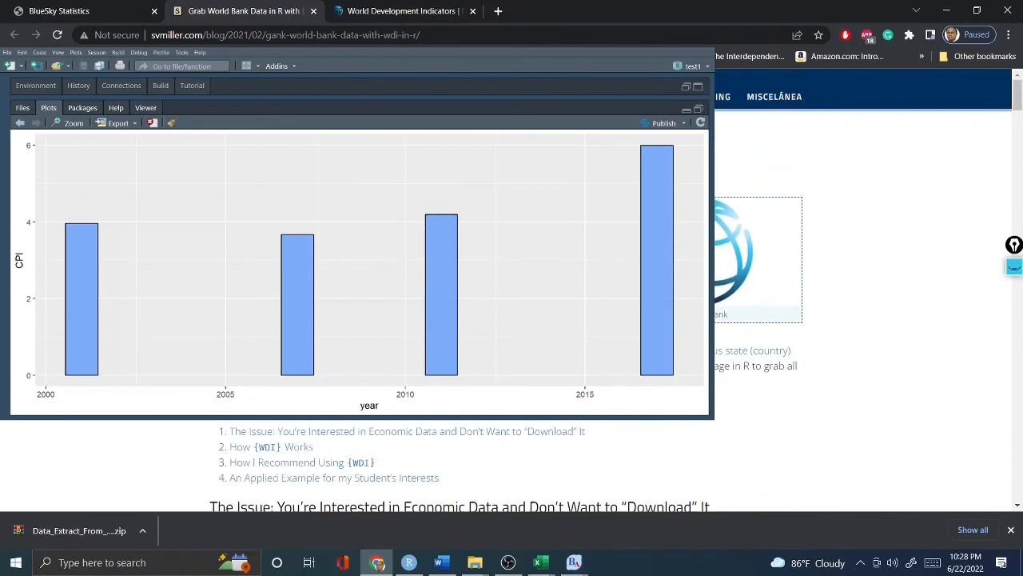